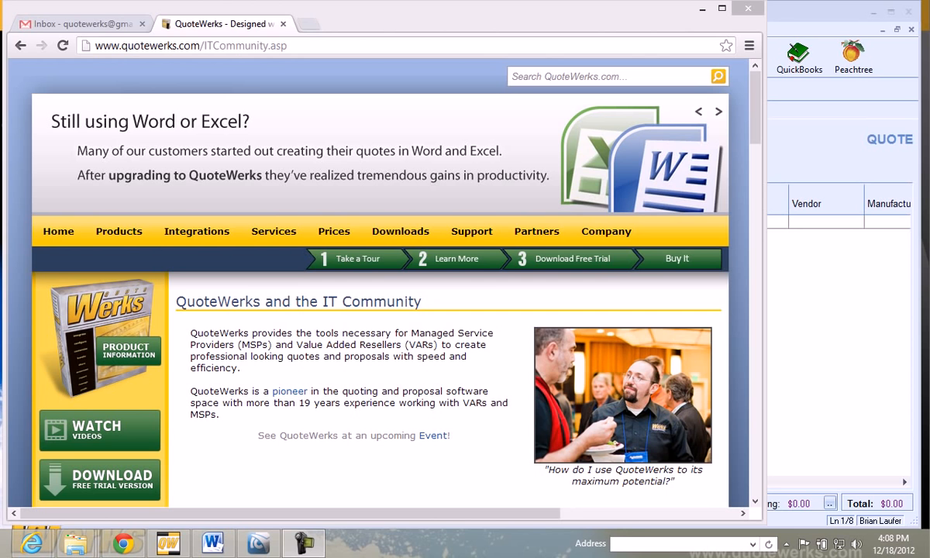
Switch to QuoteWerks and look up the quote's Sold to contact in ConnectWise by company name "joe"
{"action": "left_click", "coordinate": [792, 139]}
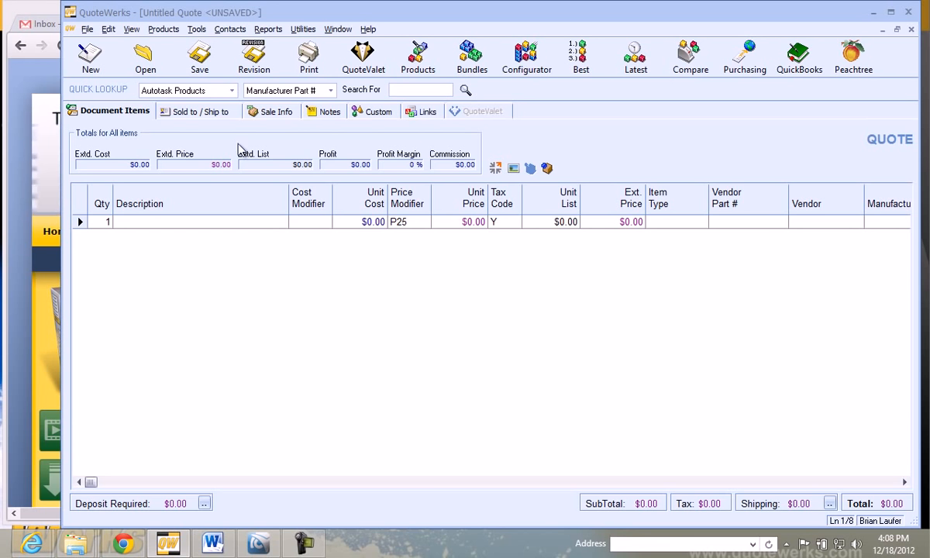
{"action": "left_click", "coordinate": [205, 115]}
{"action": "left_click", "coordinate": [248, 156]}
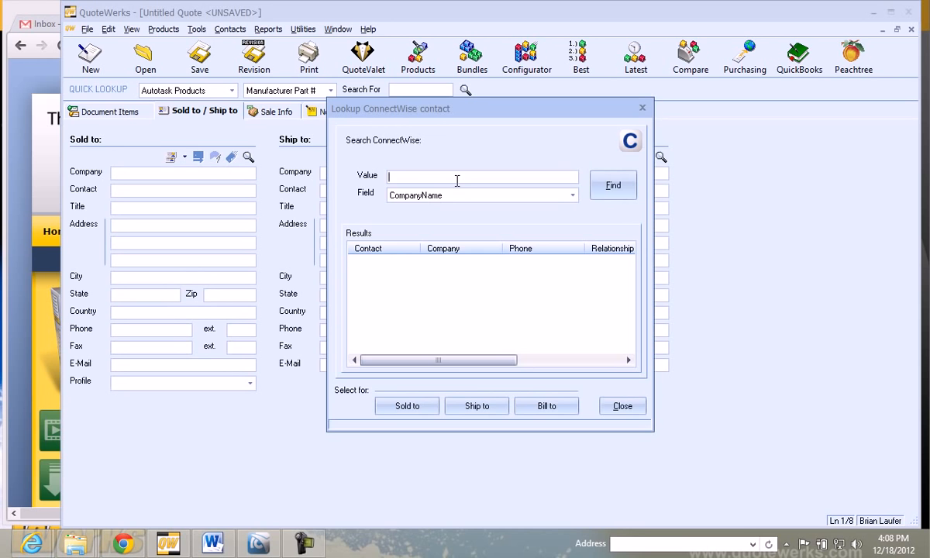
{"action": "type", "text": "joe"}
{"action": "key", "text": "Return"}
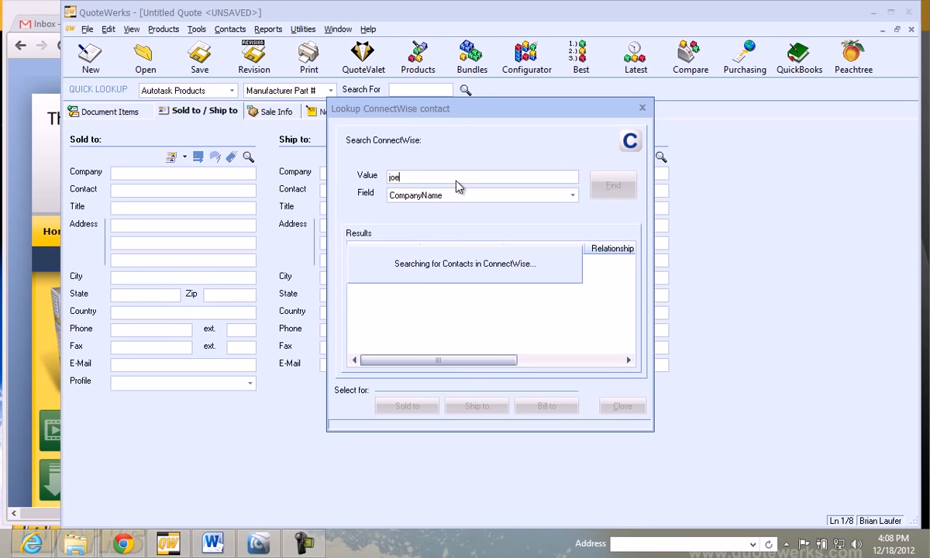
Fill the Sold to details from the Joe's Brewing Company contact and copy them to Ship to
{"action": "left_click", "coordinate": [451, 264]}
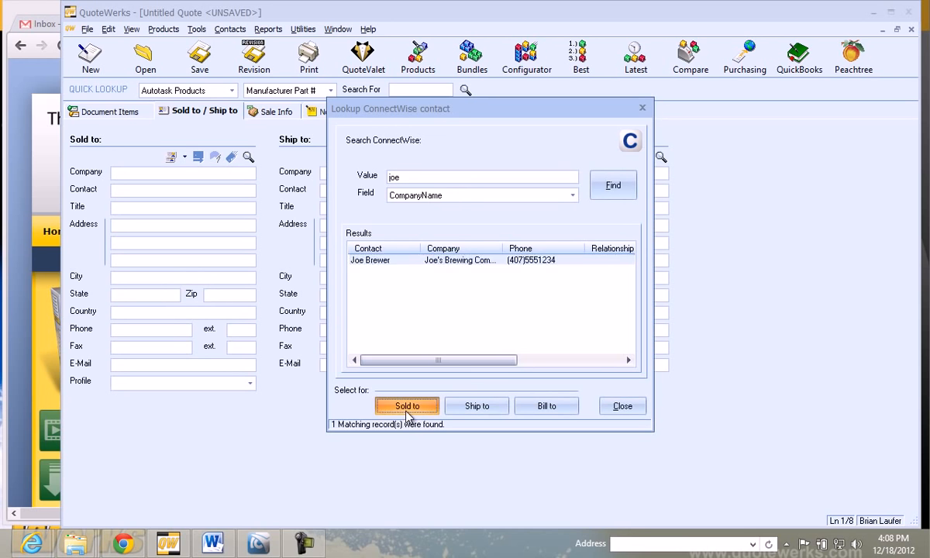
{"action": "left_click", "coordinate": [407, 406]}
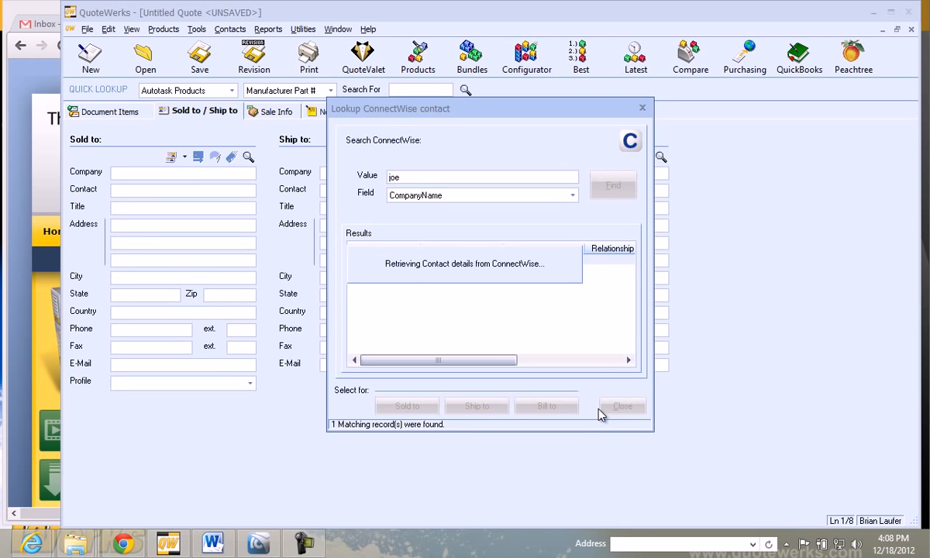
{"action": "left_click", "coordinate": [616, 410]}
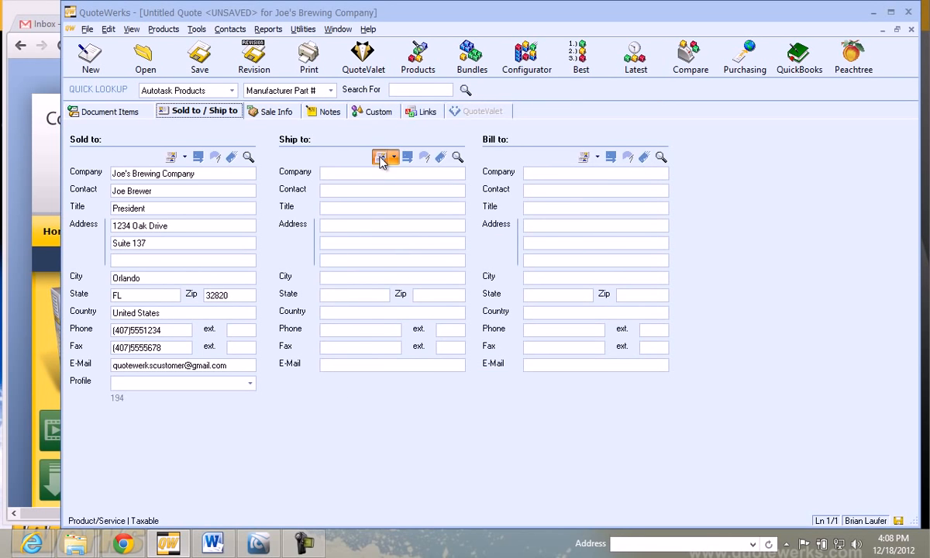
{"action": "left_click", "coordinate": [380, 156]}
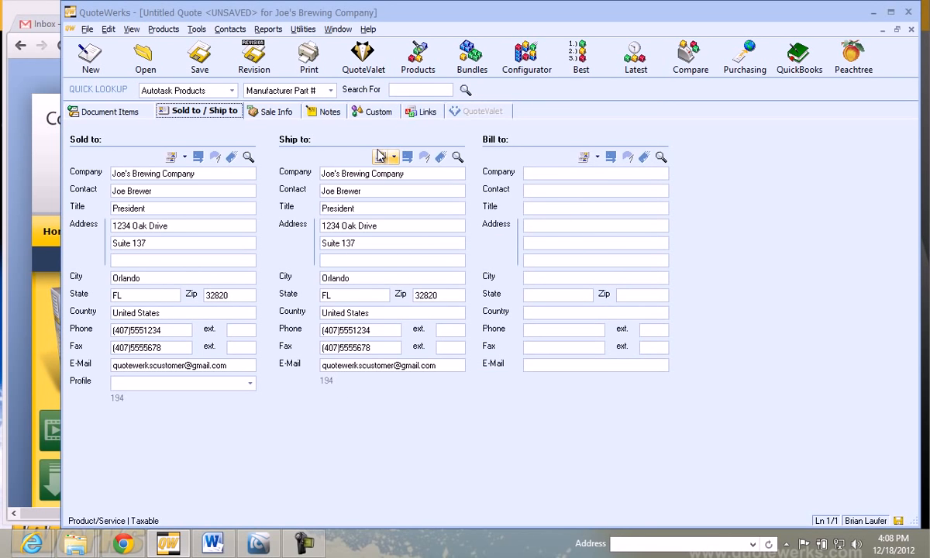
Set the quote's tax rate to the Orlando (Orange) 6.50% rate by looking it up from the Ship to location
{"action": "left_click", "coordinate": [267, 112]}
{"action": "left_click", "coordinate": [223, 313]}
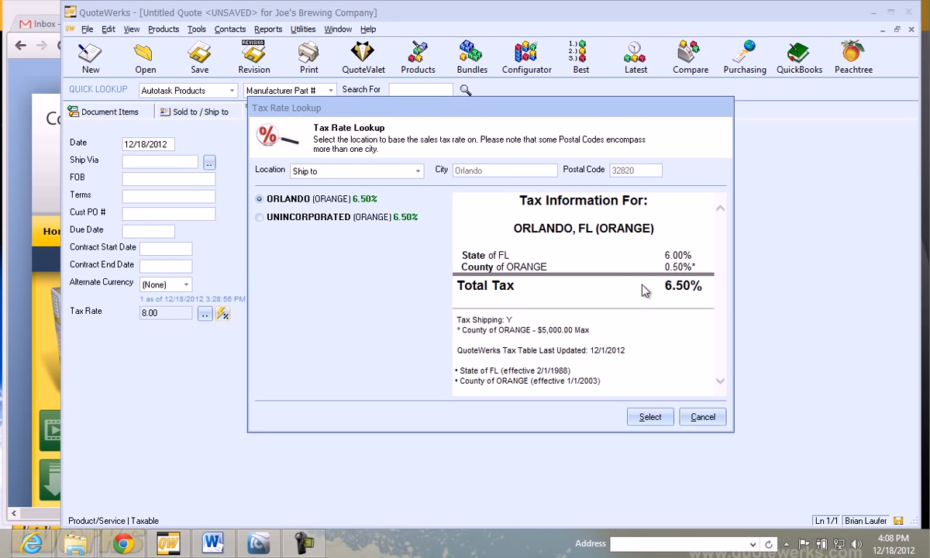
{"action": "left_click", "coordinate": [664, 418]}
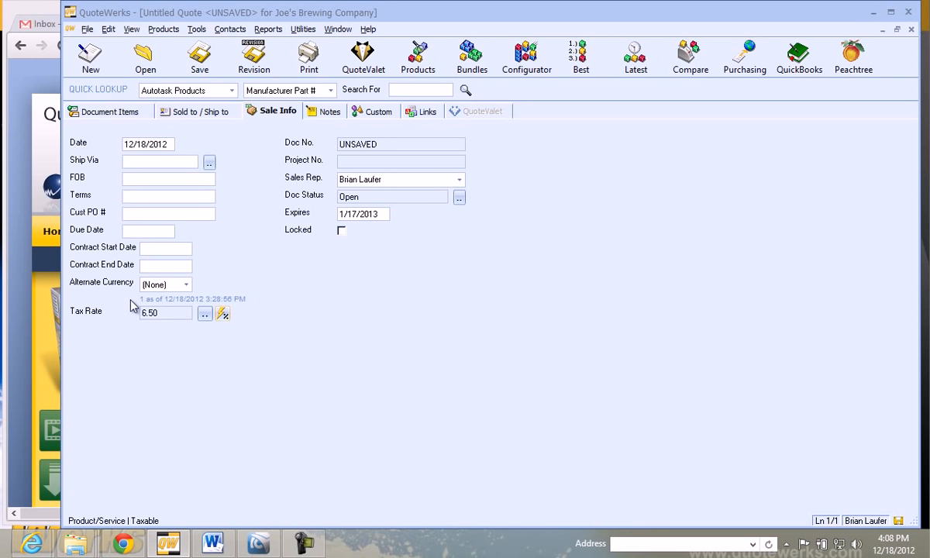
Look up the HP Desktop part B5N10UT#ABA in the Etilize product source for the document items
{"action": "left_click", "coordinate": [124, 113]}
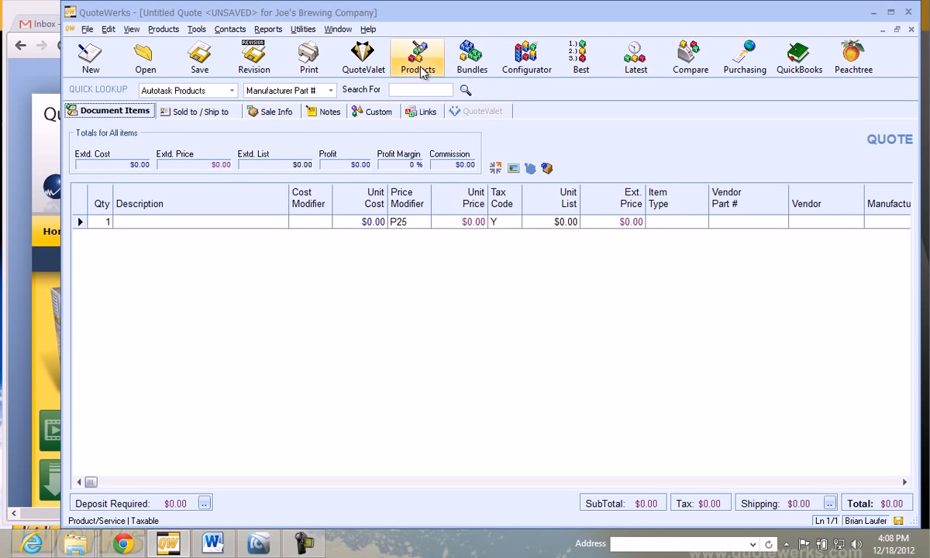
{"action": "left_click", "coordinate": [422, 70]}
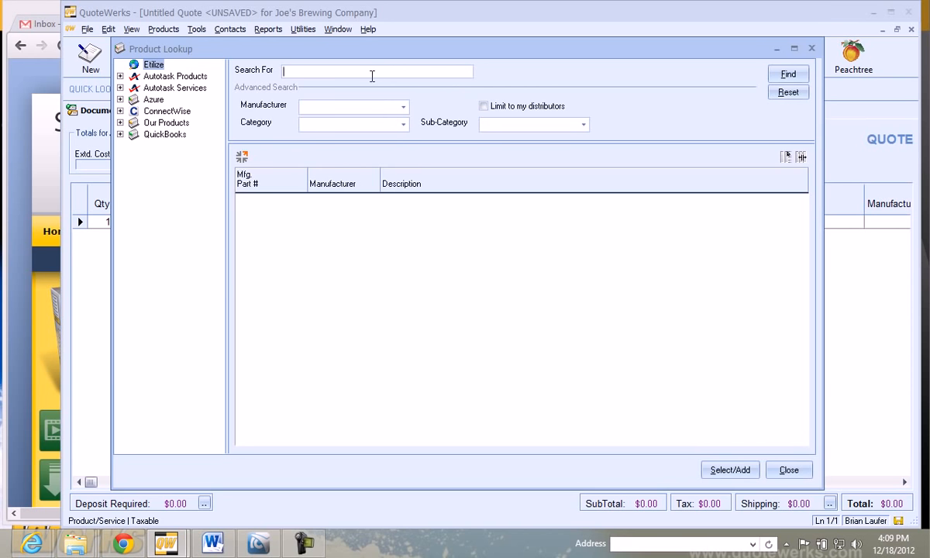
{"action": "key", "text": "F2"}
{"action": "double_click", "coordinate": [165, 175]}
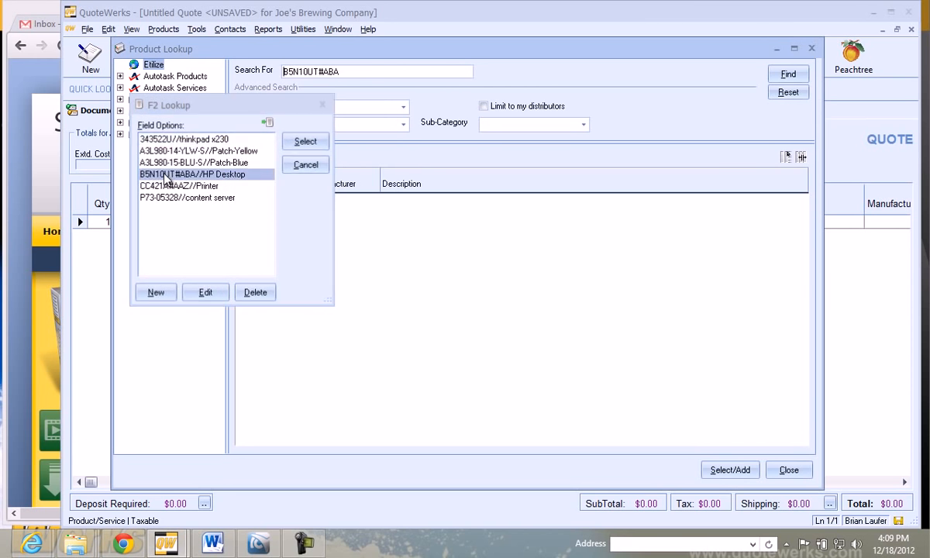
{"action": "left_click", "coordinate": [788, 73]}
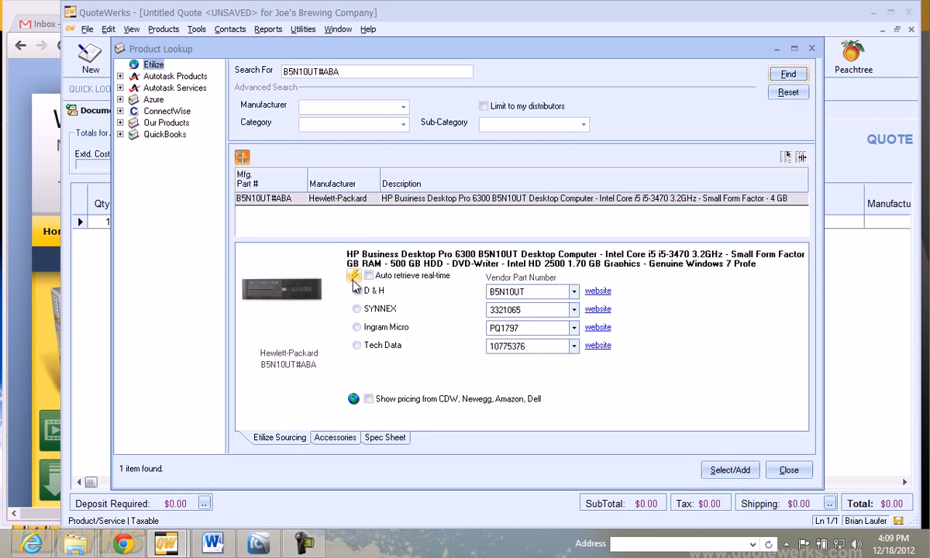
Retrieve real-time distributor pricing for the HP desktop, check Tech Data's availability, and fetch pricing from CDW, Newegg, Amazon and Dell
{"action": "left_click", "coordinate": [353, 278]}
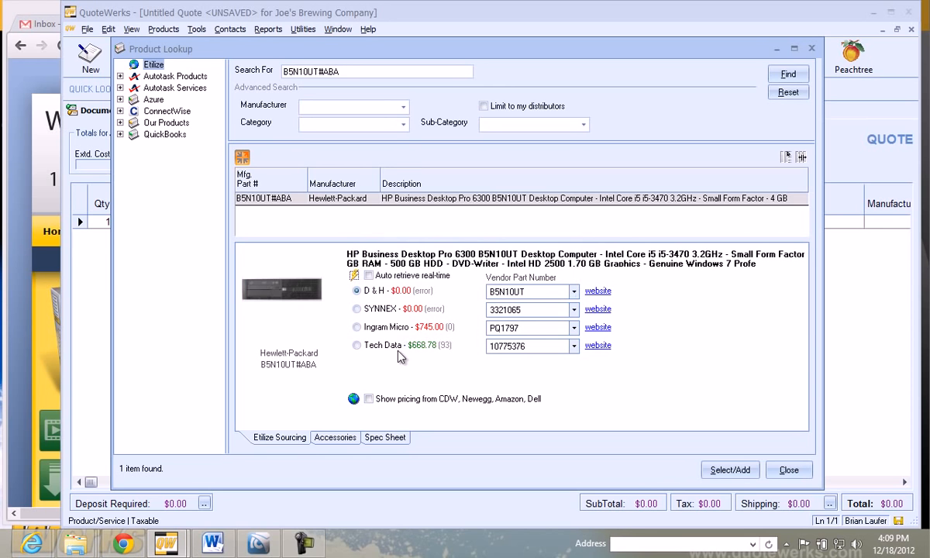
{"action": "left_click", "coordinate": [380, 349]}
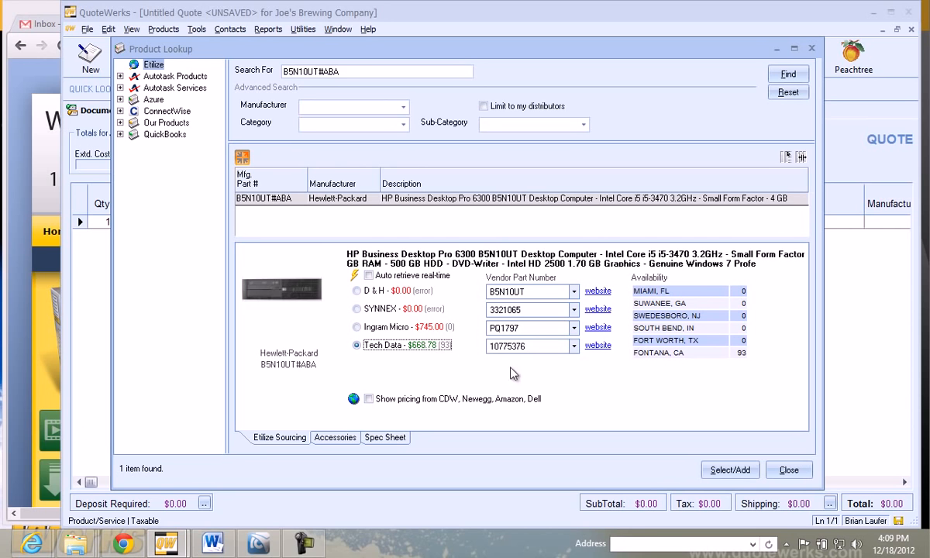
{"action": "left_click", "coordinate": [353, 401]}
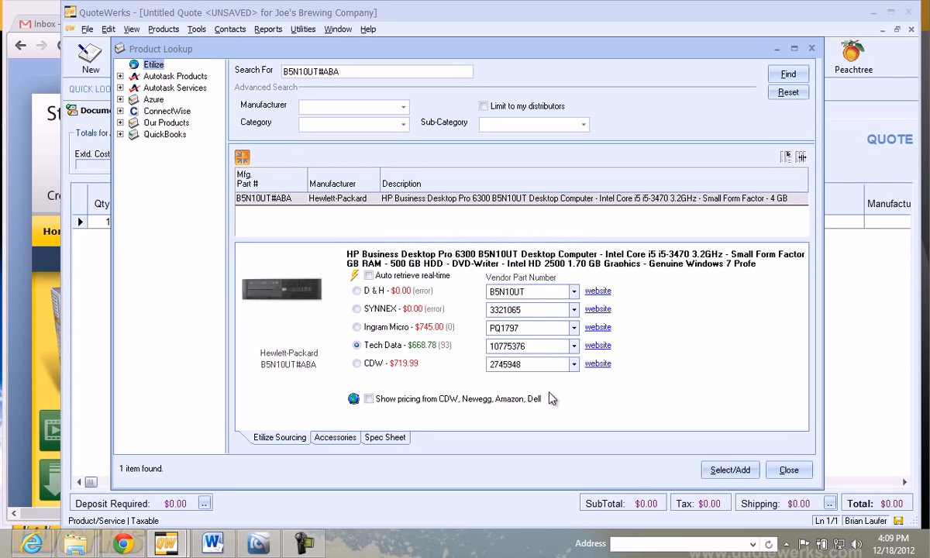
Append the HP desktop sourced from Tech Data to the quote with its price set to 719
{"action": "left_click", "coordinate": [390, 347]}
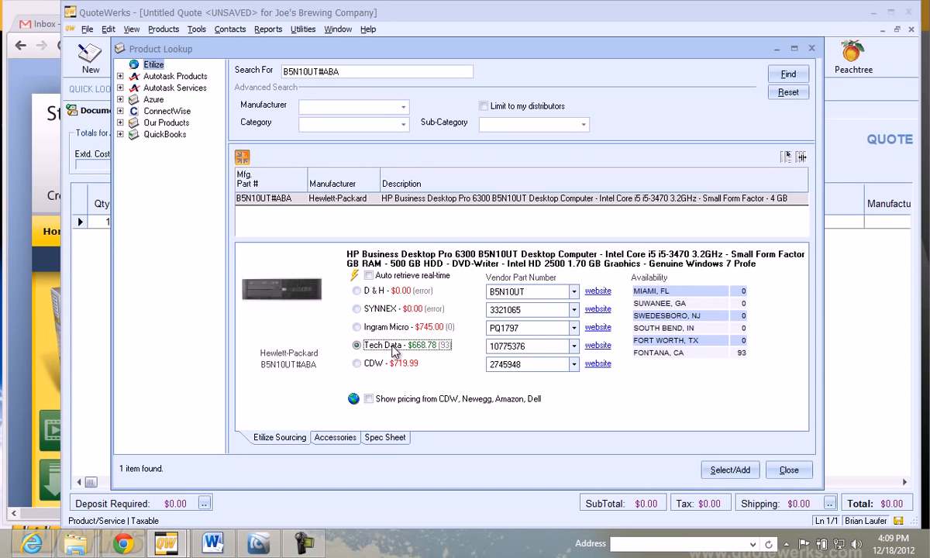
{"action": "double_click", "coordinate": [391, 348]}
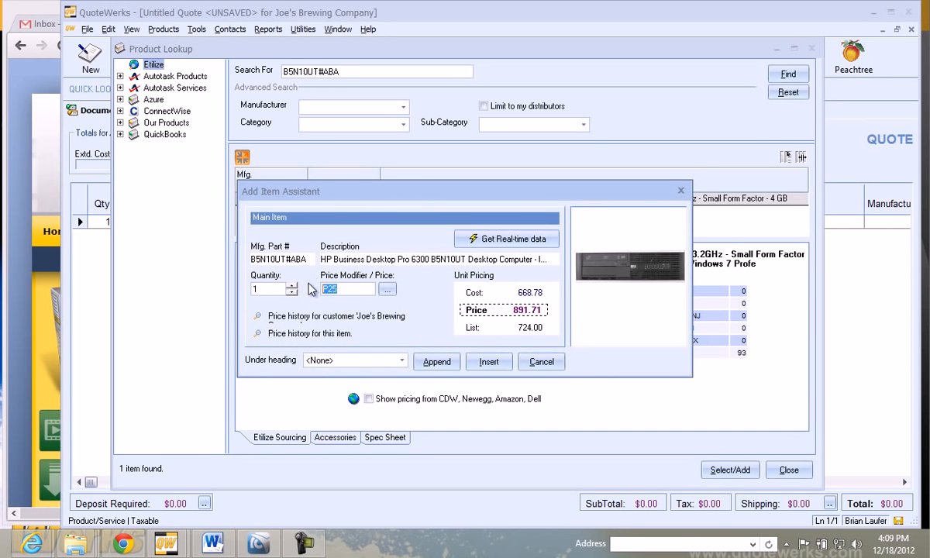
{"action": "type", "text": "719"}
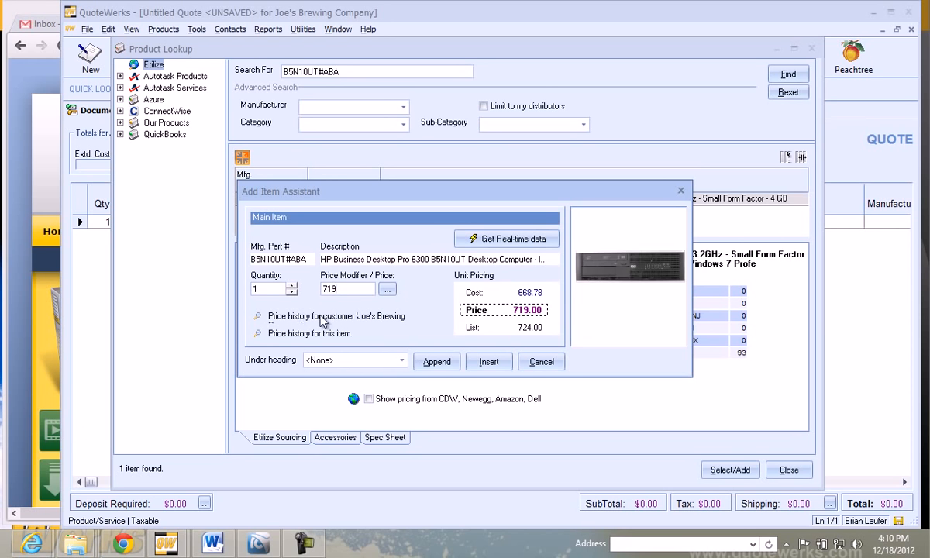
{"action": "left_click", "coordinate": [438, 369]}
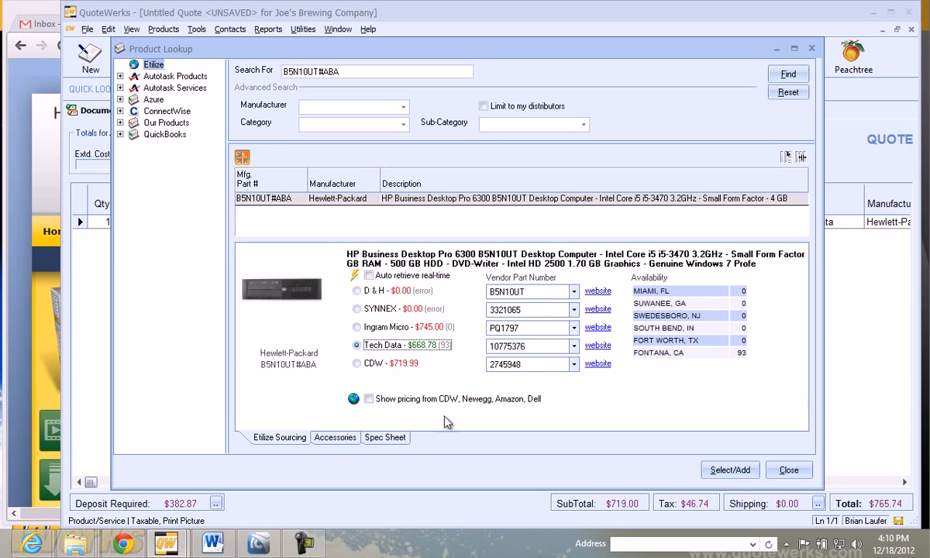
Review the HP desktop's spec sheet and filter its accessories to the Graphic Cards category
{"action": "left_click", "coordinate": [386, 438]}
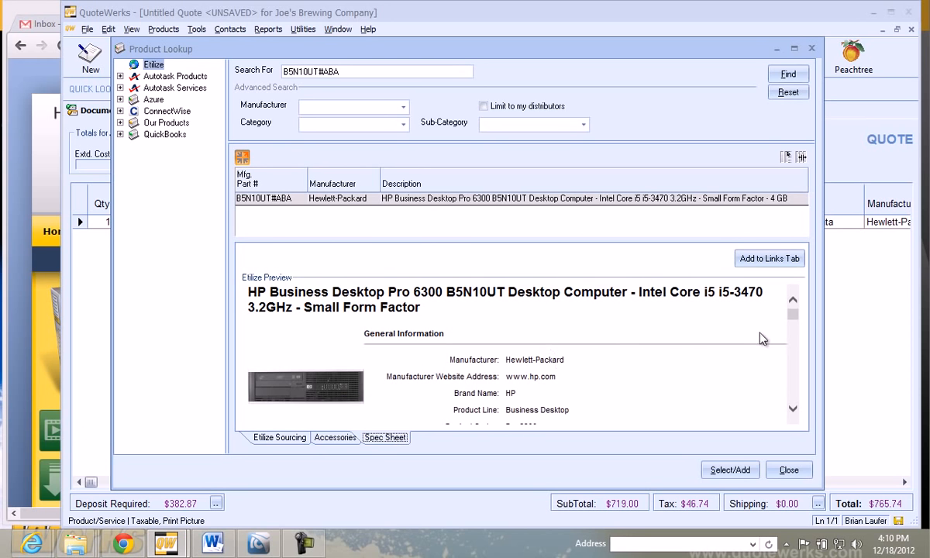
{"action": "left_click_drag", "start_coordinate": [793, 318], "coordinate": [655, 333]}
{"action": "left_click", "coordinate": [345, 440]}
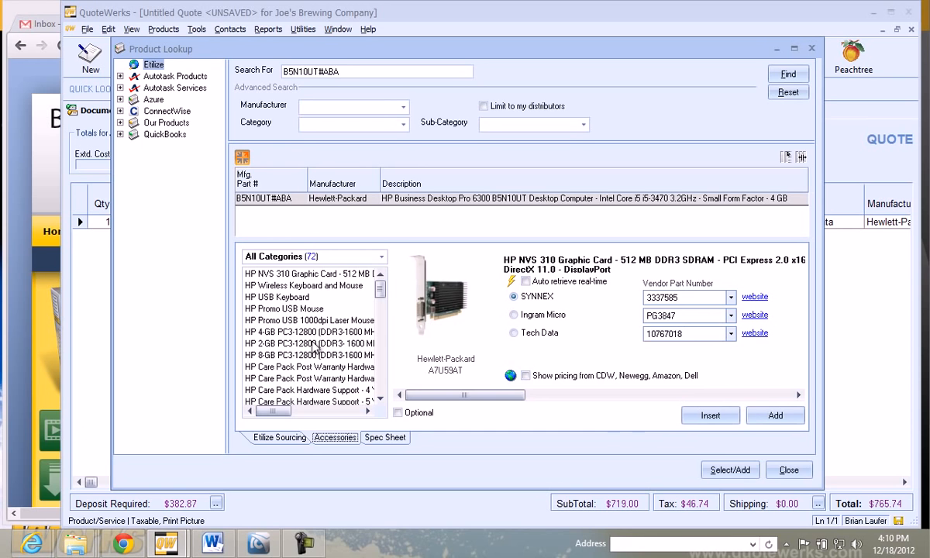
{"action": "left_click", "coordinate": [382, 258]}
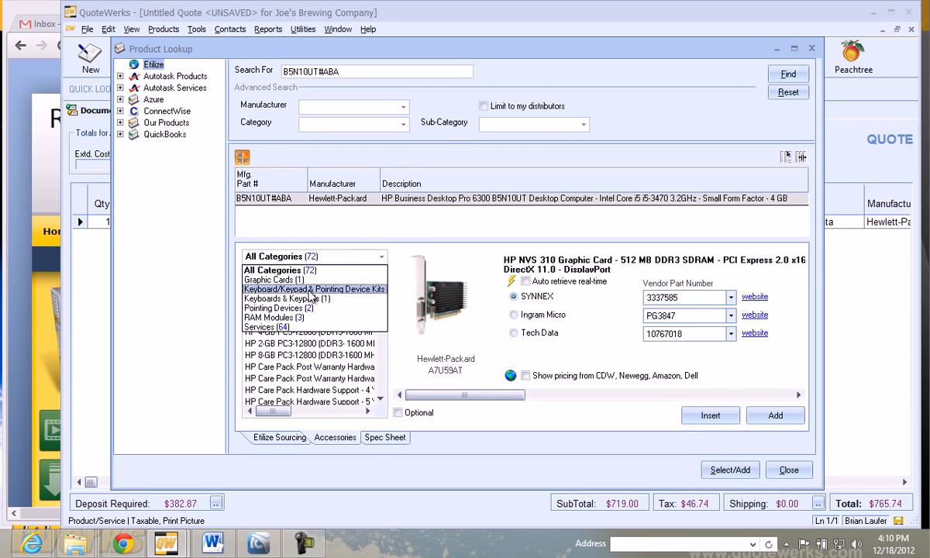
{"action": "left_click", "coordinate": [297, 281]}
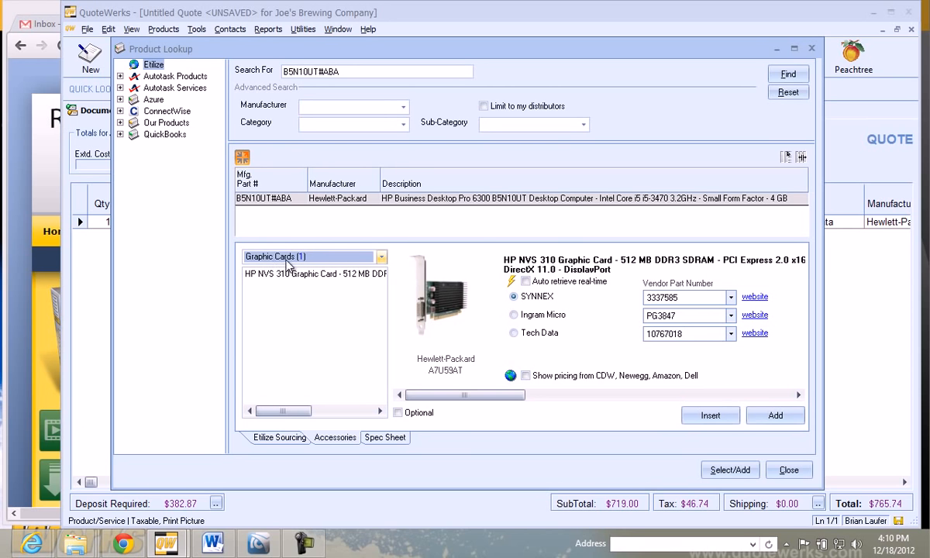
Retrieve real-time pricing for the HP NVS 310 graphic card and append it from Tech Data as an optional item
{"action": "left_click", "coordinate": [513, 282]}
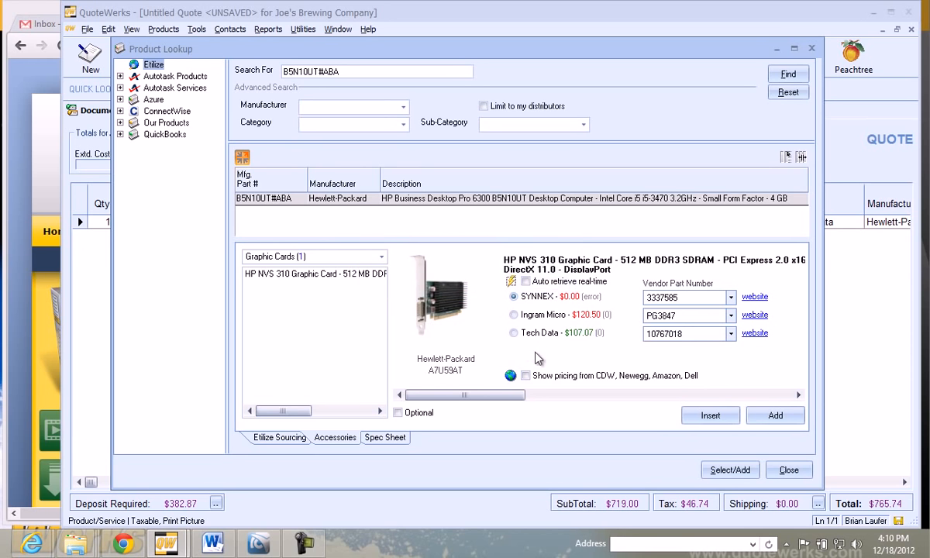
{"action": "left_click", "coordinate": [541, 335]}
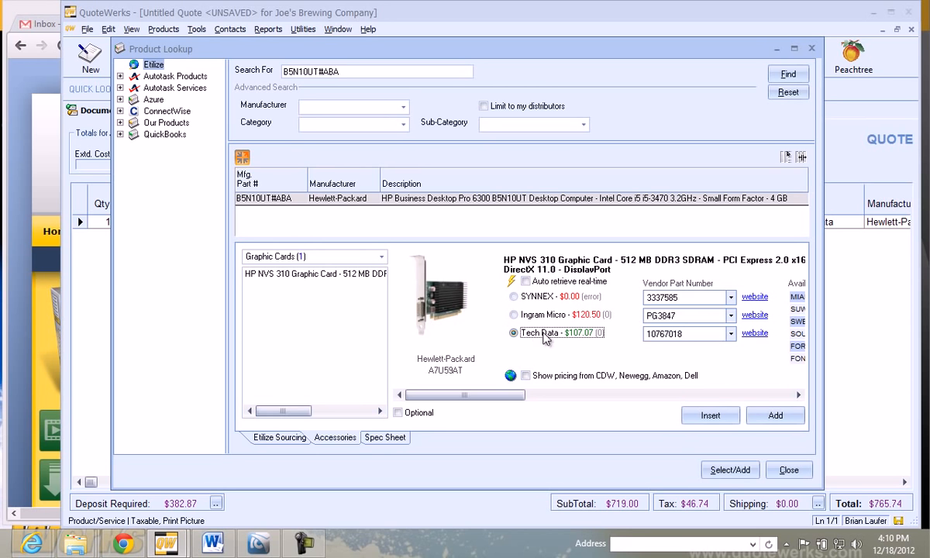
{"action": "left_click", "coordinate": [421, 412]}
{"action": "double_click", "coordinate": [557, 334]}
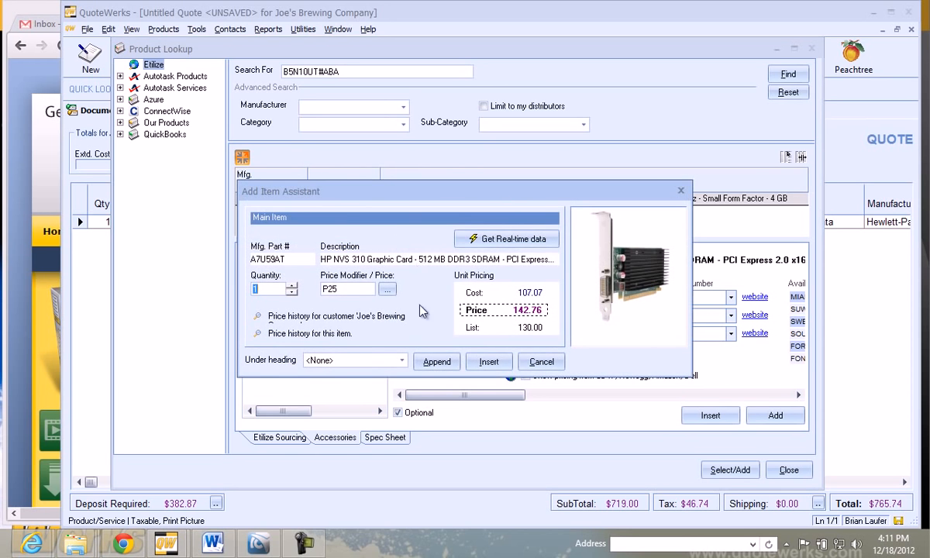
{"action": "left_click", "coordinate": [441, 363]}
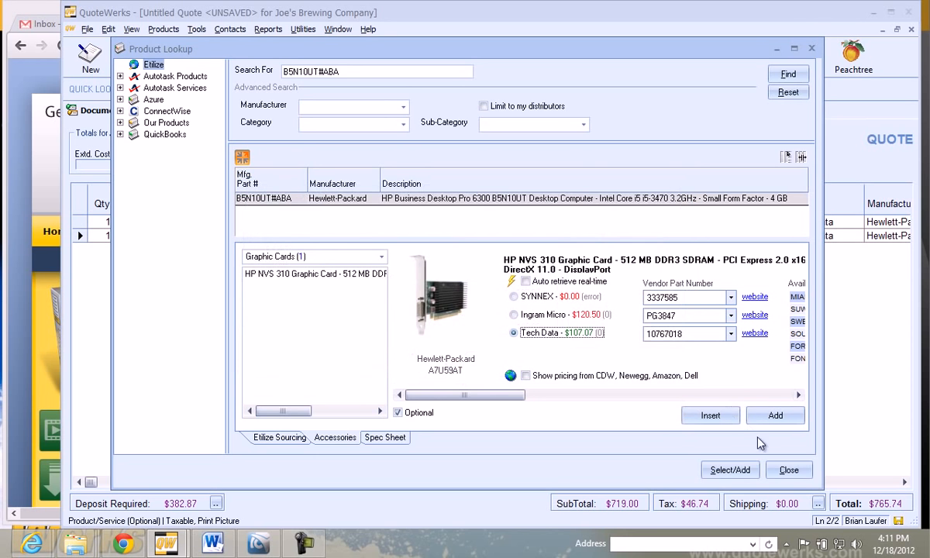
{"action": "left_click", "coordinate": [789, 470]}
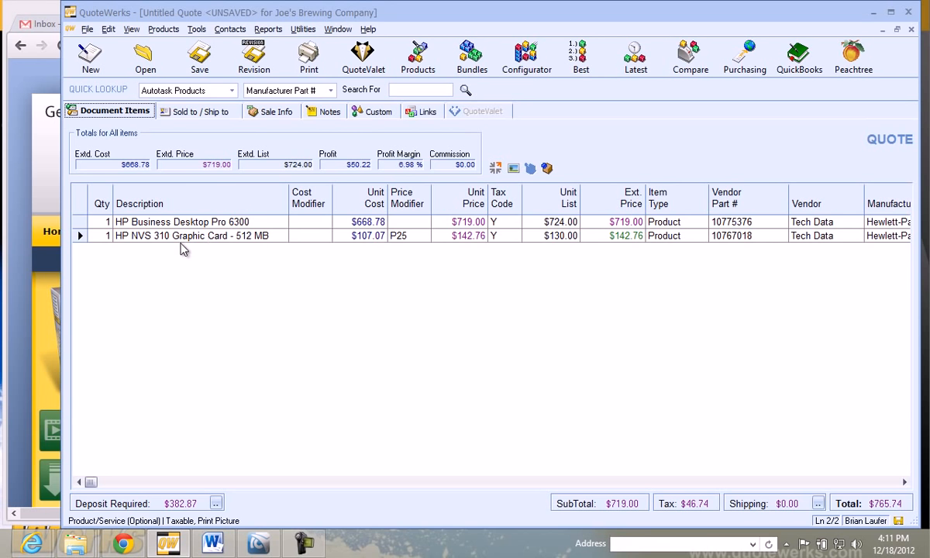
Convert the HP desktop and graphic card lines into a group and describe the group header as HP Desktop
{"action": "left_click", "coordinate": [79, 222]}
{"action": "left_click", "coordinate": [79, 236], "text": "shift"}
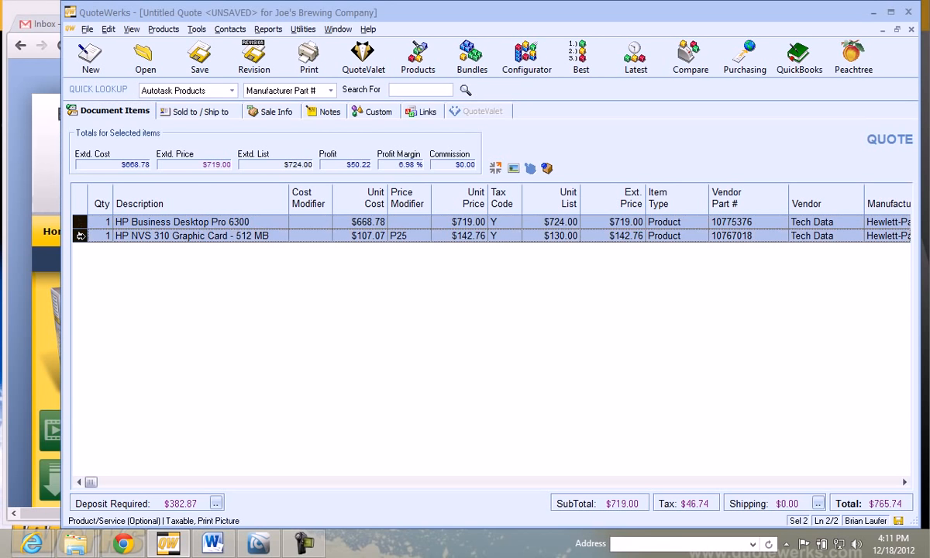
{"action": "right_click", "coordinate": [79, 236]}
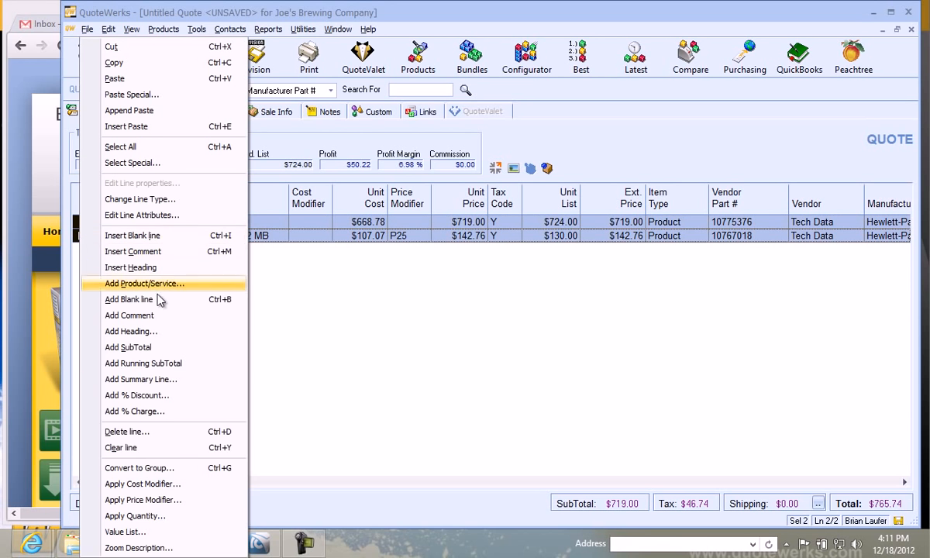
{"action": "left_click", "coordinate": [167, 469]}
{"action": "left_click", "coordinate": [564, 335]}
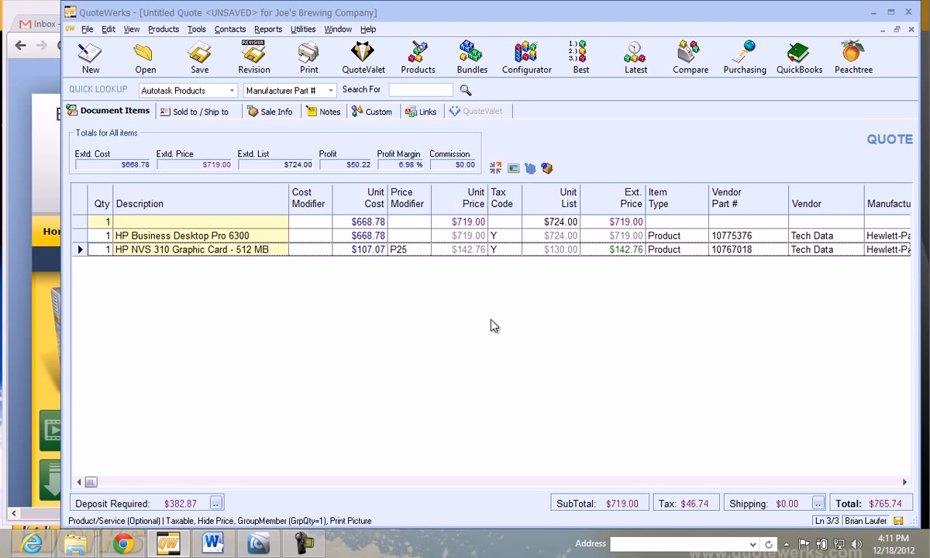
{"action": "left_click", "coordinate": [155, 223]}
{"action": "type", "text": "HP Desktop"}
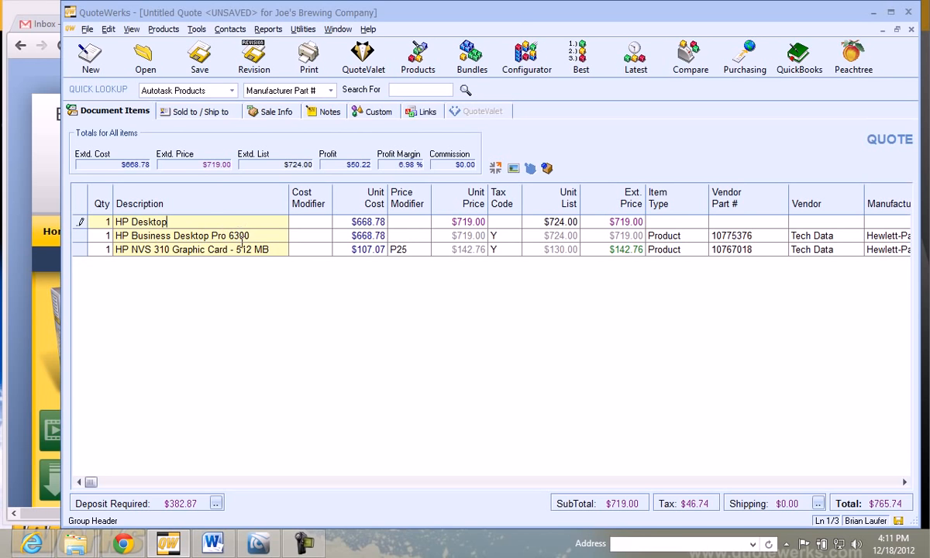
Open the QuoteImporter and shrink its window so that it covers only part of the quote
{"action": "left_click", "coordinate": [243, 242]}
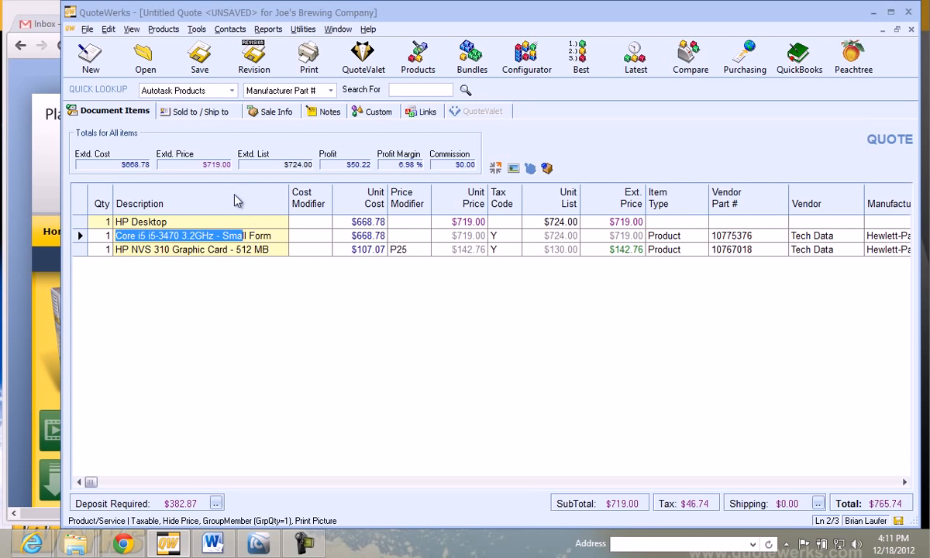
{"action": "left_click", "coordinate": [196, 30]}
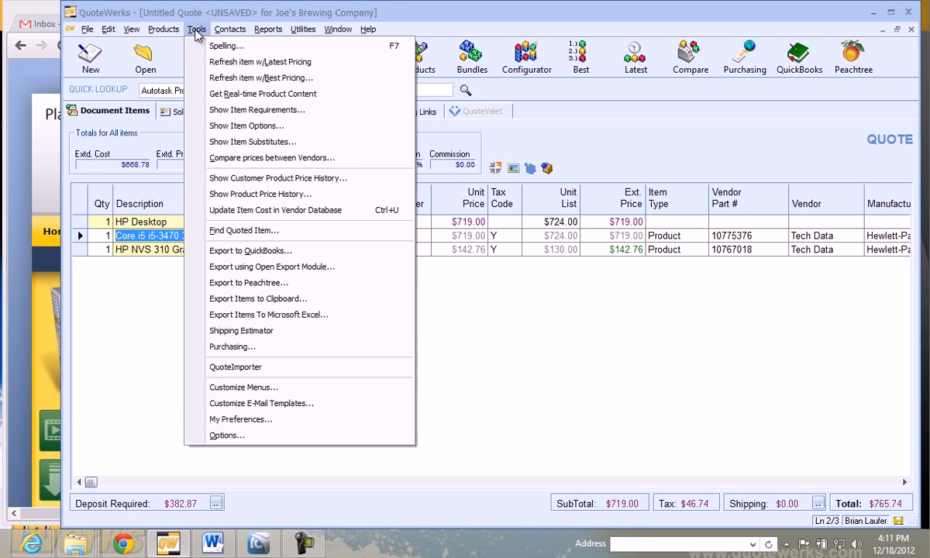
{"action": "left_click", "coordinate": [239, 367]}
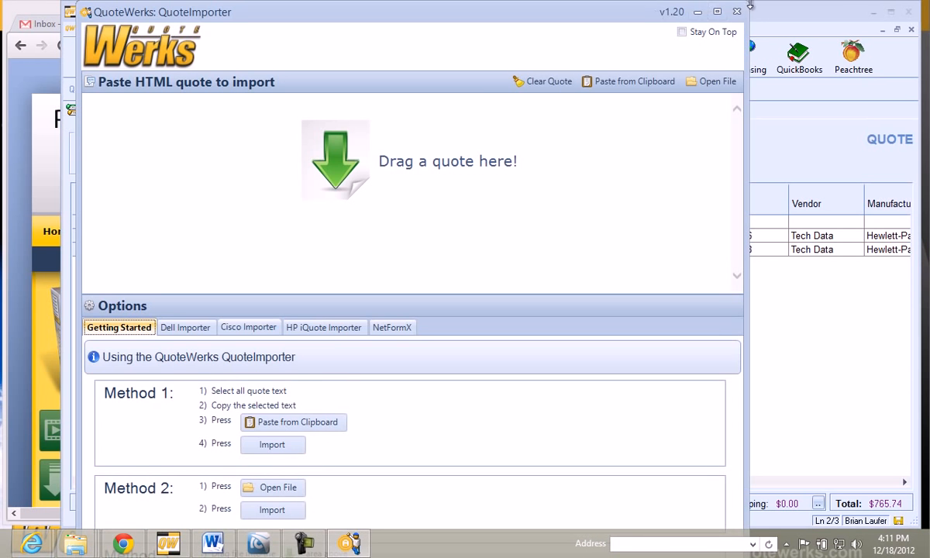
{"action": "left_click_drag", "start_coordinate": [680, 34], "coordinate": [442, 209]}
{"action": "left_click_drag", "start_coordinate": [311, 219], "coordinate": [292, 39]}
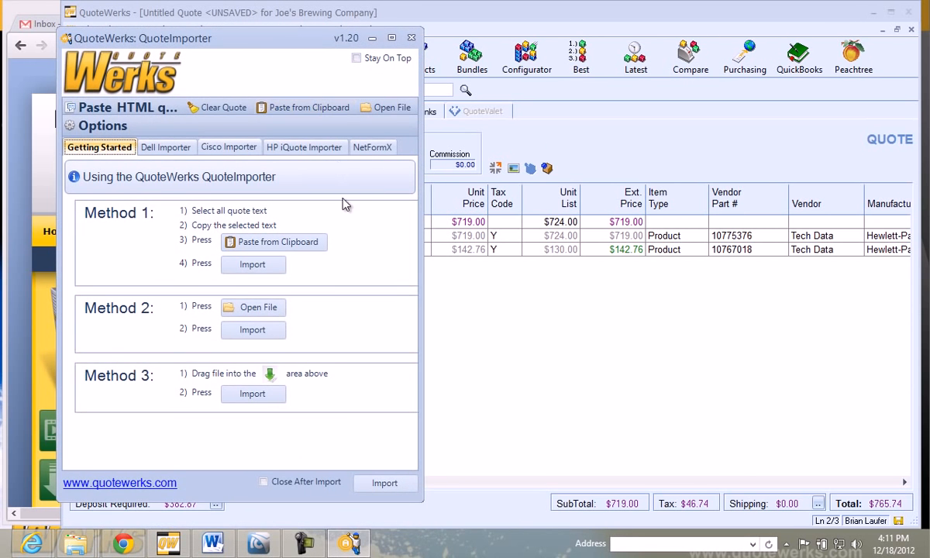
Switch to the Dell quote page in Internet Explorer, look over the 960 MiniTower configuration, and copy the whole page
{"action": "mouse_move", "coordinate": [31, 545]}
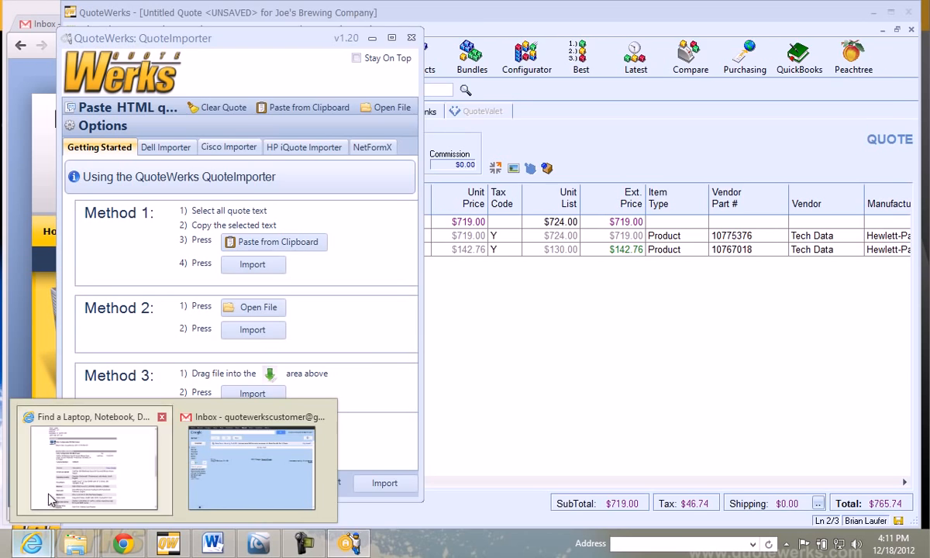
{"action": "left_click", "coordinate": [93, 465]}
{"action": "scroll", "coordinate": [675, 198], "scroll_direction": "up", "scroll_amount": 1}
{"action": "scroll", "coordinate": [675, 198], "scroll_direction": "down", "scroll_amount": 1}
{"action": "scroll", "coordinate": [675, 198], "scroll_direction": "down", "scroll_amount": 2}
{"action": "scroll", "coordinate": [675, 198], "scroll_direction": "up", "scroll_amount": 2}
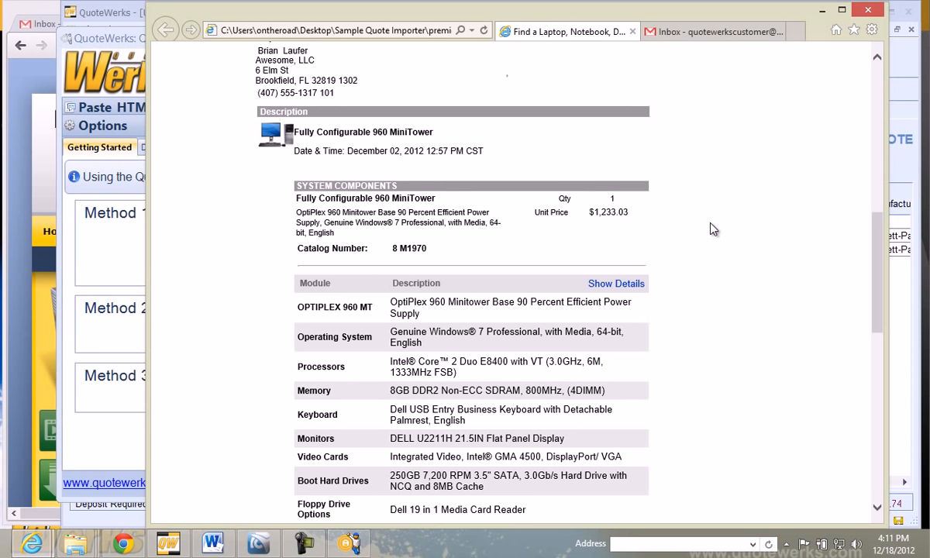
{"action": "key", "text": "ctrl+a"}
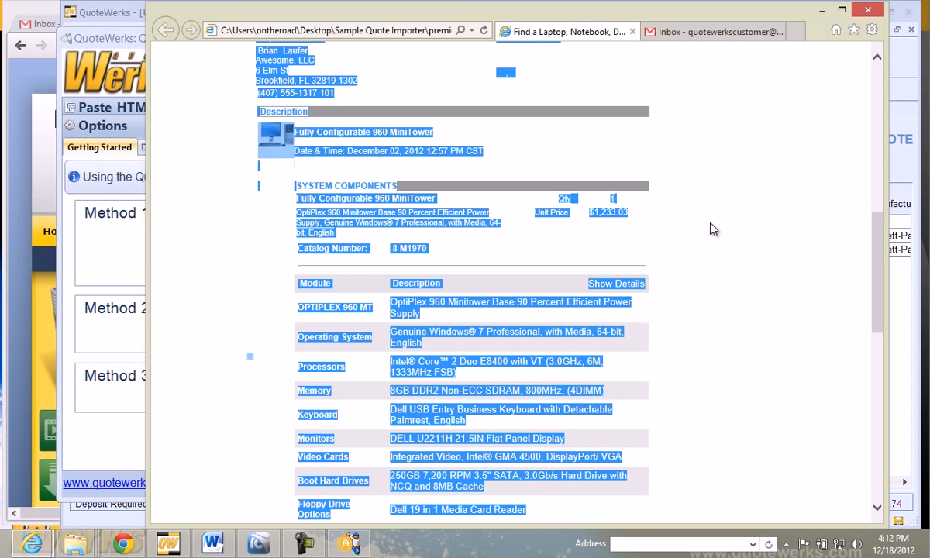
Paste the copied Dell quote into the QuoteImporter, import it, and return to the quote's document items
{"action": "left_click", "coordinate": [107, 39]}
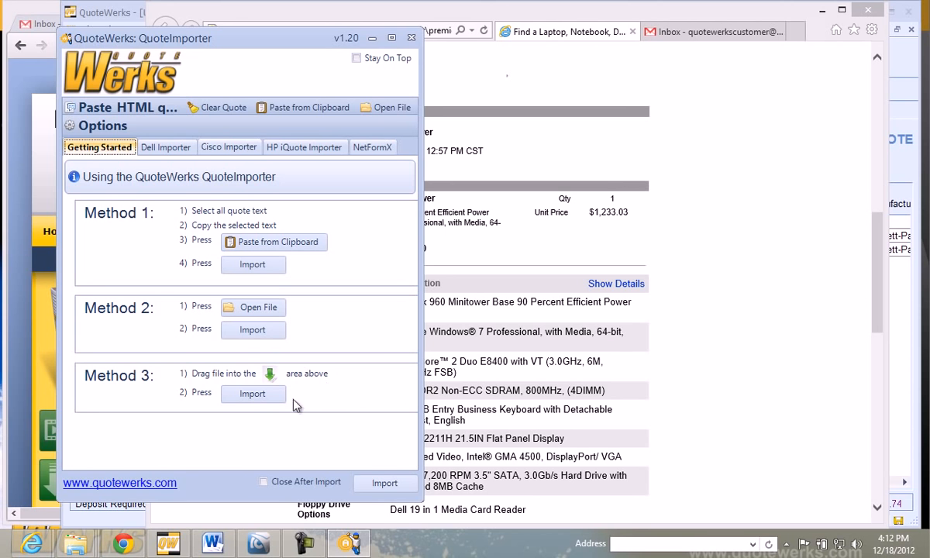
{"action": "left_click", "coordinate": [296, 107]}
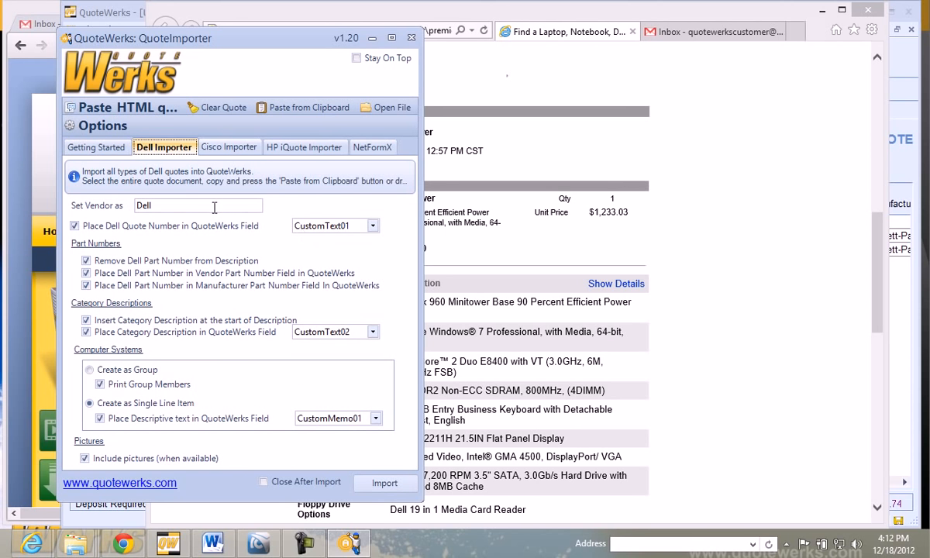
{"action": "left_click", "coordinate": [383, 487]}
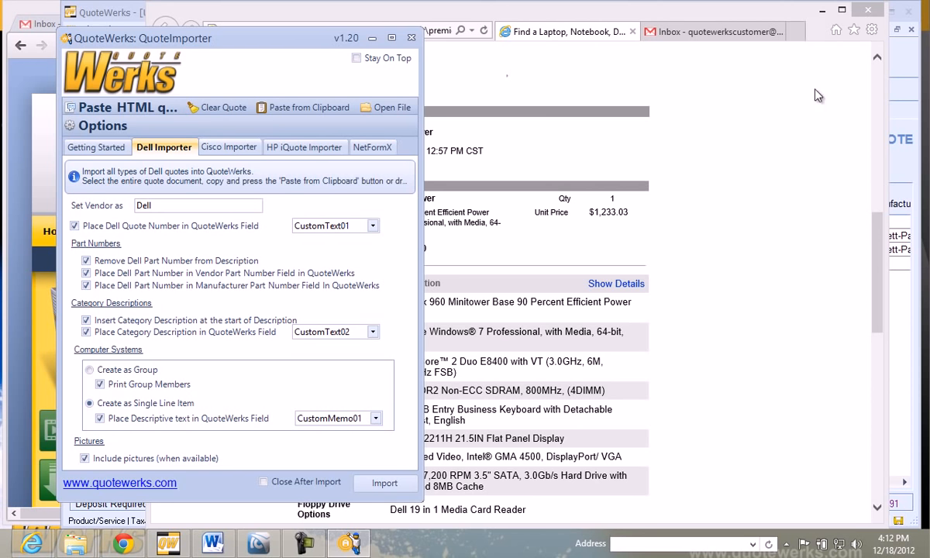
{"action": "left_click", "coordinate": [412, 37]}
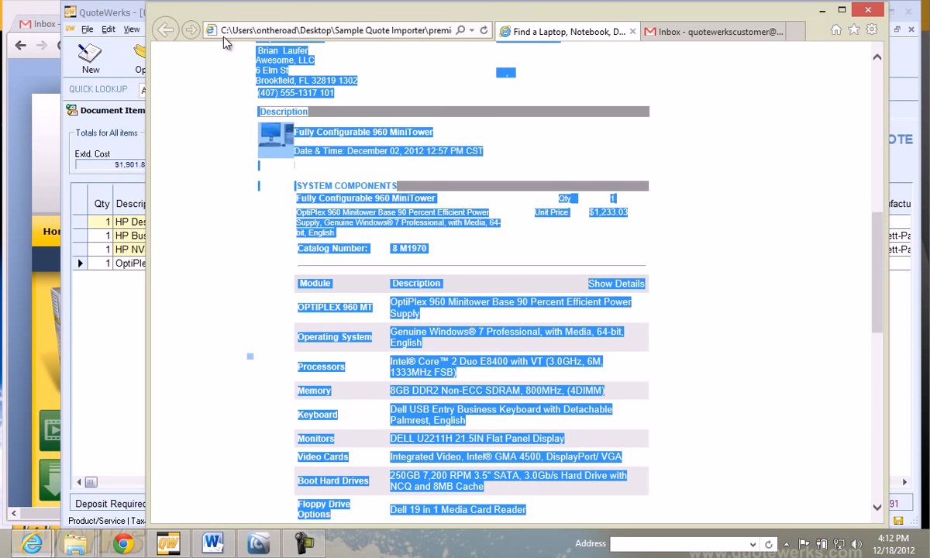
{"action": "left_click", "coordinate": [100, 17]}
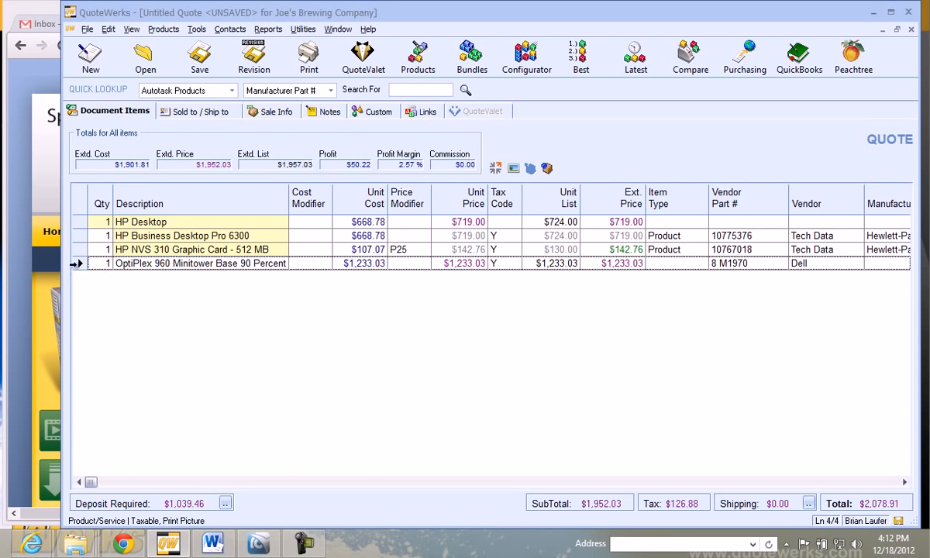
Make the HP Desktop group header and the OptiPlex 960 line selected optional items in an exclusive group named Desktop, accepting a single selected option
{"action": "left_click", "coordinate": [75, 263]}
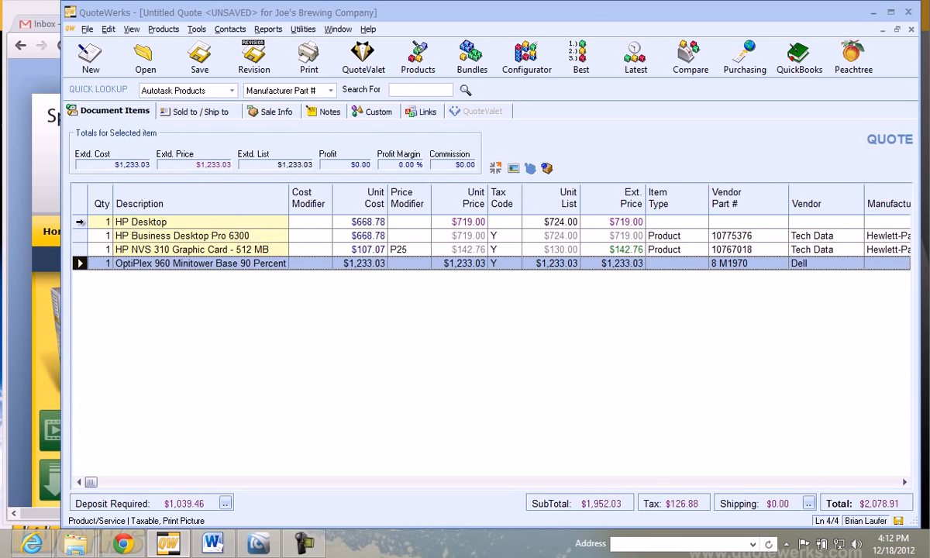
{"action": "left_click", "coordinate": [87, 223], "text": "ctrl"}
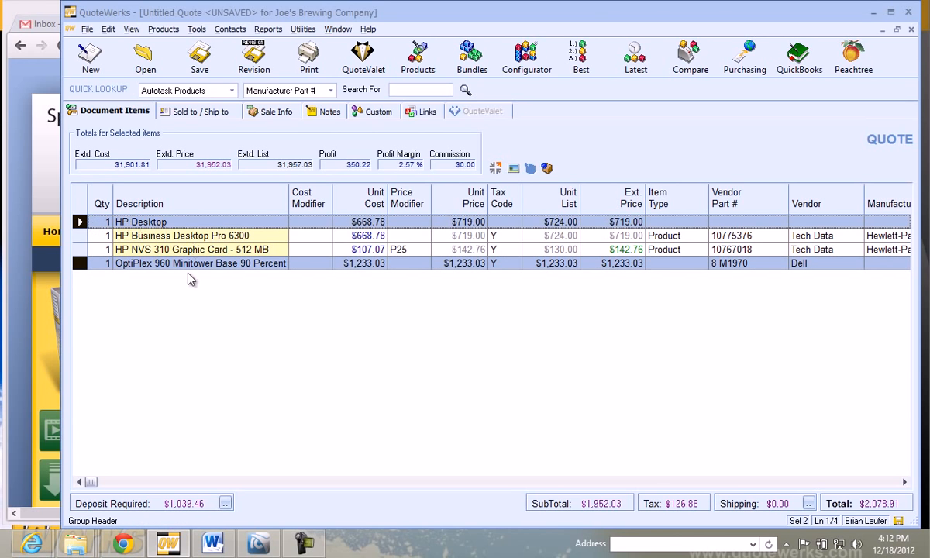
{"action": "right_click", "coordinate": [80, 221]}
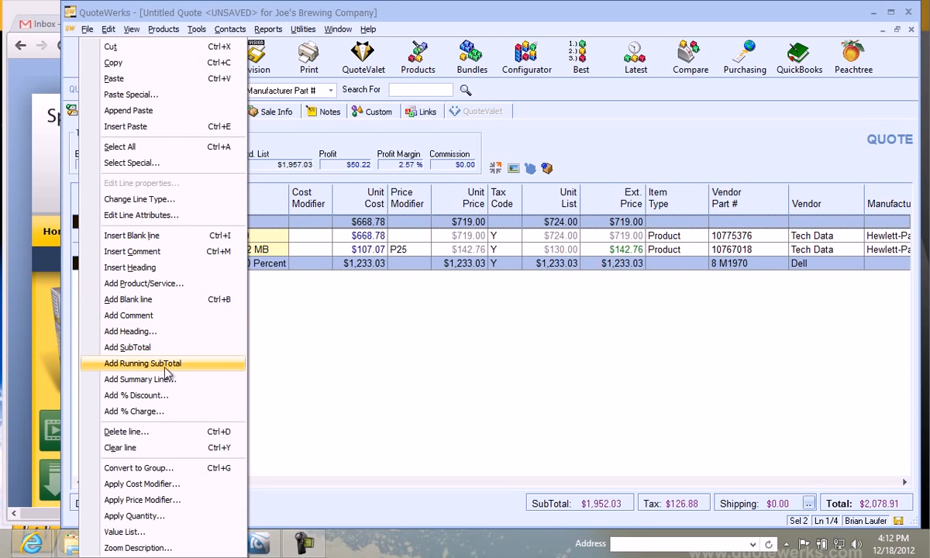
{"action": "left_click", "coordinate": [141, 214]}
{"action": "left_click", "coordinate": [446, 144]}
{"action": "left_click", "coordinate": [450, 147]}
{"action": "left_click", "coordinate": [438, 152]}
{"action": "left_click", "coordinate": [469, 181]}
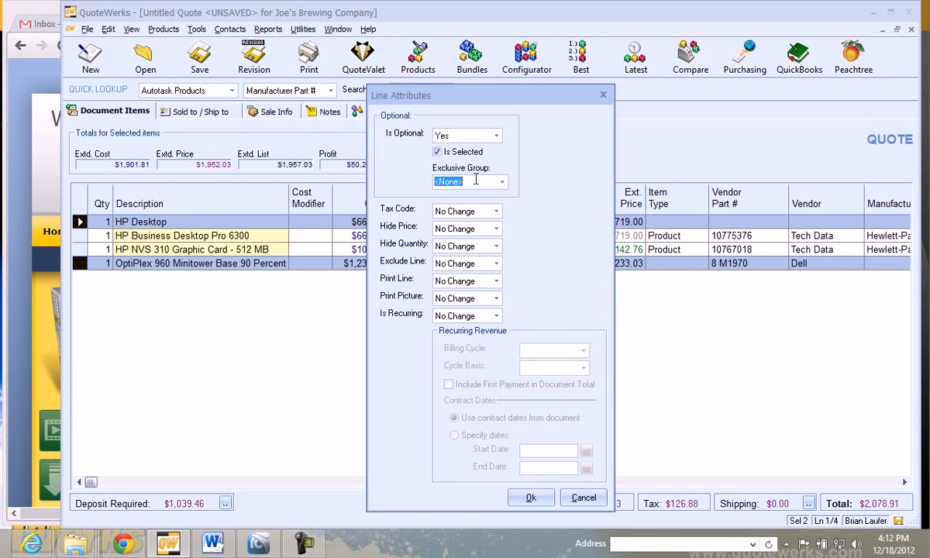
{"action": "type", "text": "Desktop"}
{"action": "left_click", "coordinate": [521, 497]}
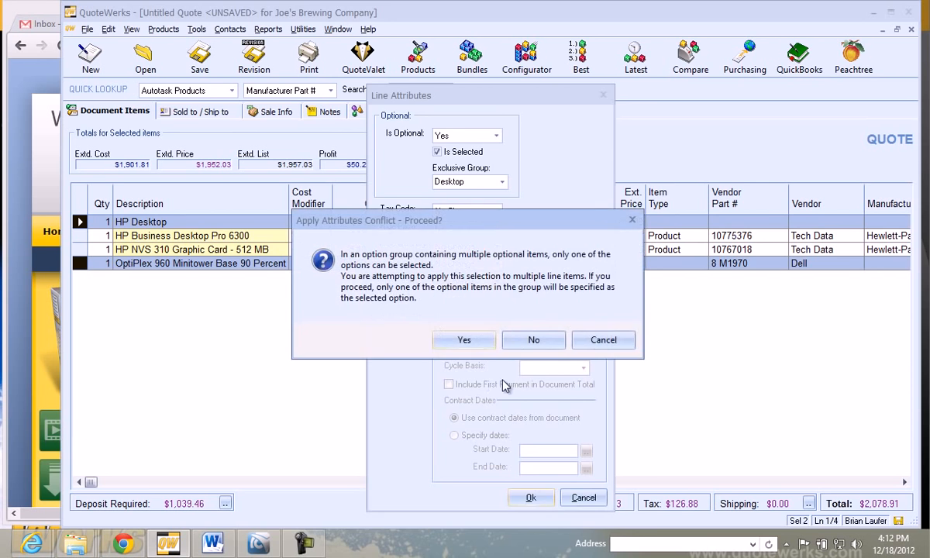
{"action": "left_click", "coordinate": [467, 341]}
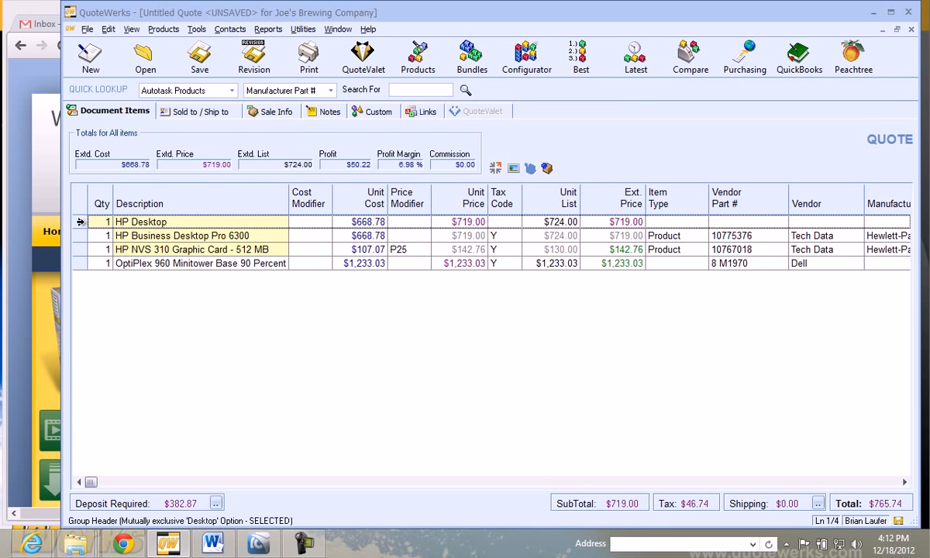
Insert a heading line named Desktops above the HP Desktop group
{"action": "right_click", "coordinate": [80, 222]}
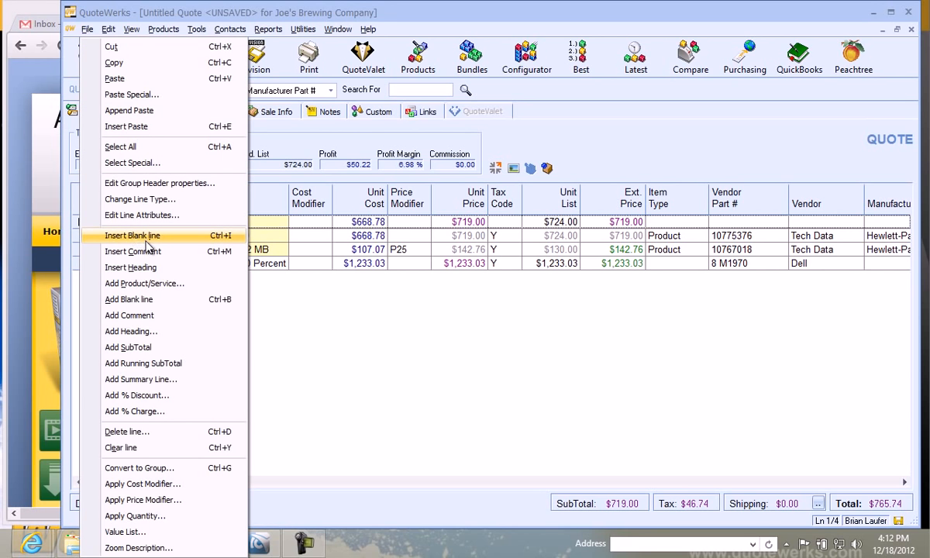
{"action": "left_click", "coordinate": [152, 267]}
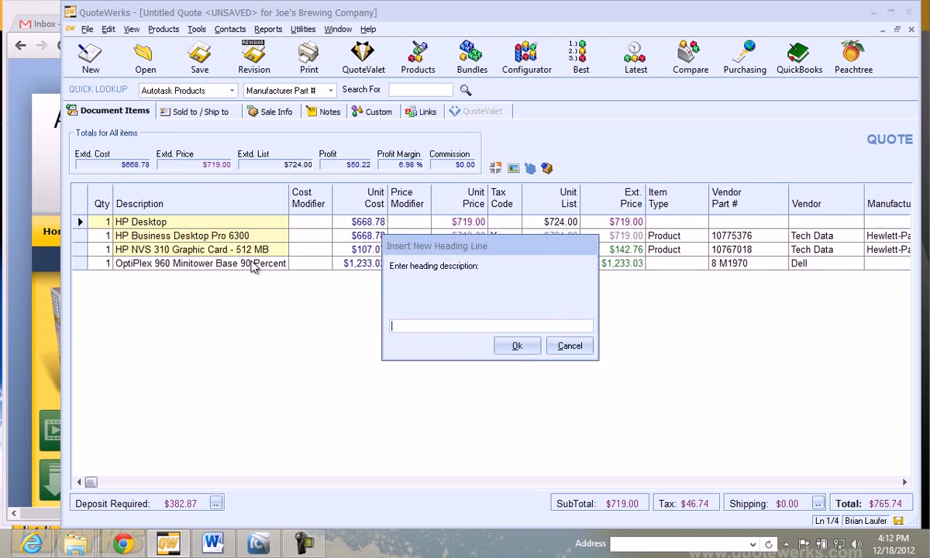
{"action": "type", "text": "Desktops"}
{"action": "key", "text": "Return"}
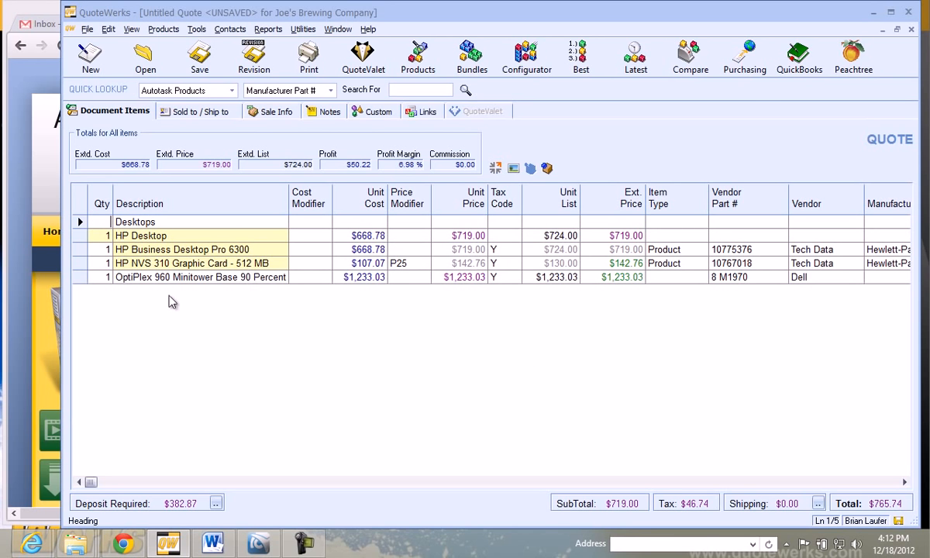
Find the Platinum Monitoring item in the ConnectWise products by the description "plat" and append it to the quote at 199.00
{"action": "left_click", "coordinate": [135, 277]}
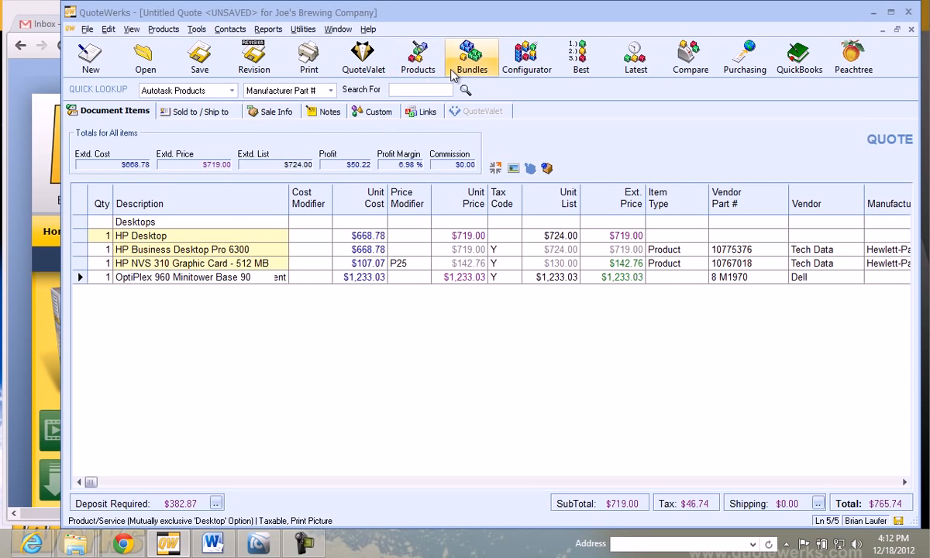
{"action": "left_click", "coordinate": [414, 63]}
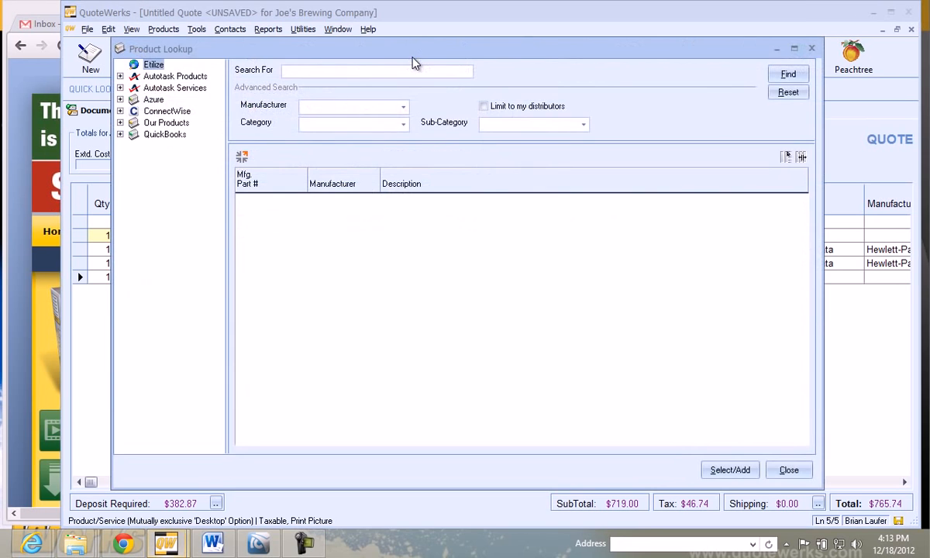
{"action": "left_click", "coordinate": [172, 113]}
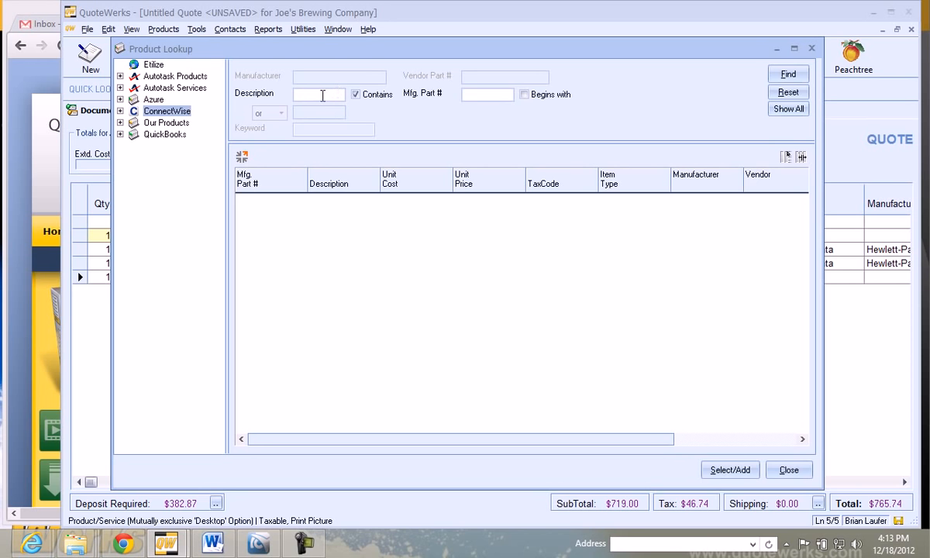
{"action": "key", "text": "Return"}
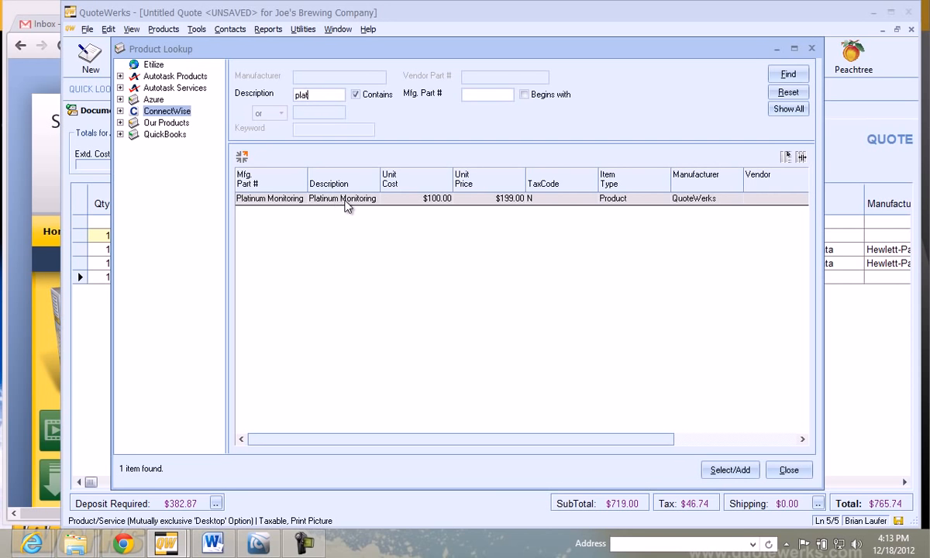
{"action": "double_click", "coordinate": [341, 202]}
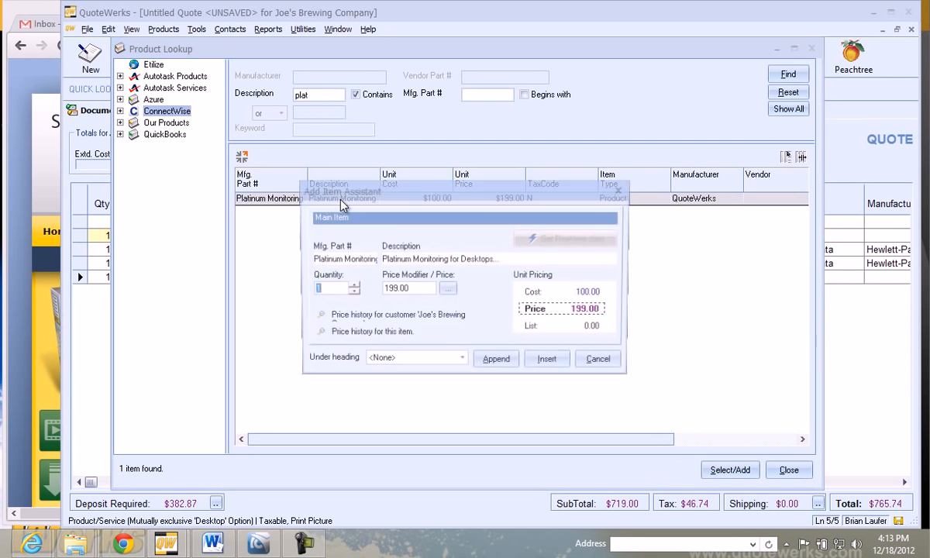
{"action": "left_click", "coordinate": [500, 363]}
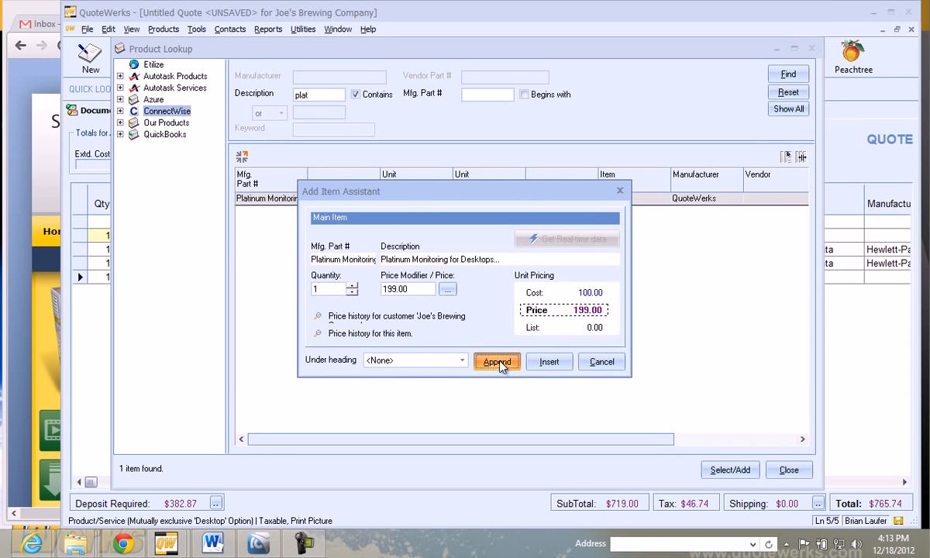
{"action": "left_click", "coordinate": [788, 470]}
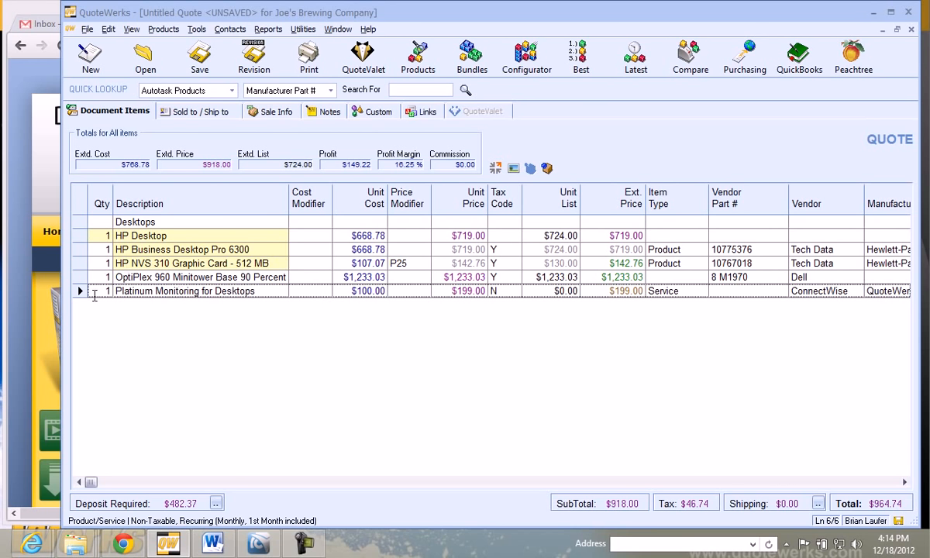
Insert a heading line named Services above the Platinum Monitoring for Desktops line
{"action": "left_click", "coordinate": [80, 290]}
{"action": "right_click", "coordinate": [80, 290]}
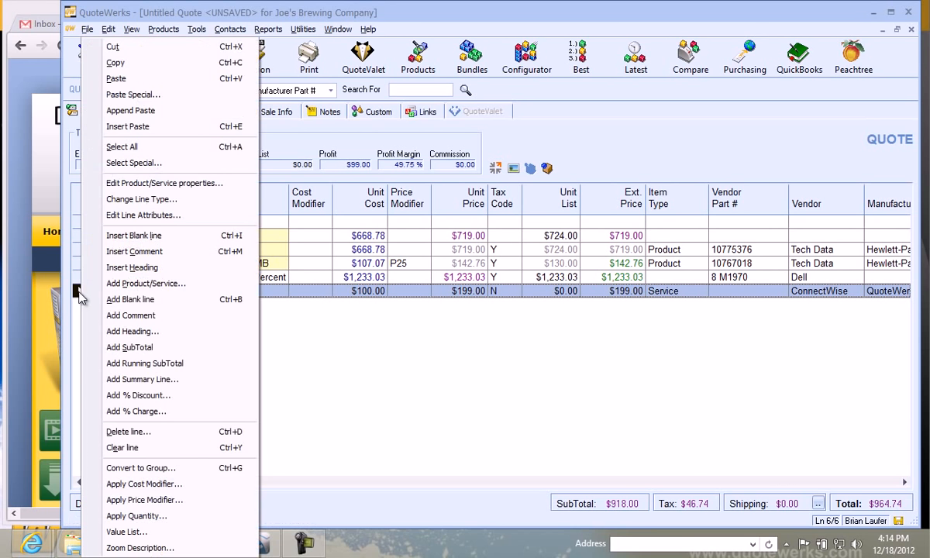
{"action": "left_click", "coordinate": [135, 268]}
{"action": "type", "text": "Serv"}
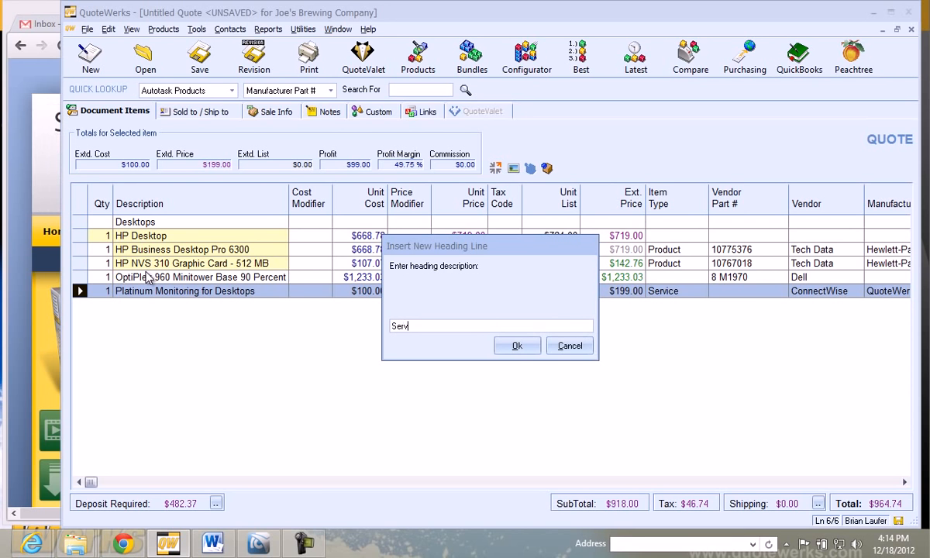
{"action": "left_click", "coordinate": [515, 346]}
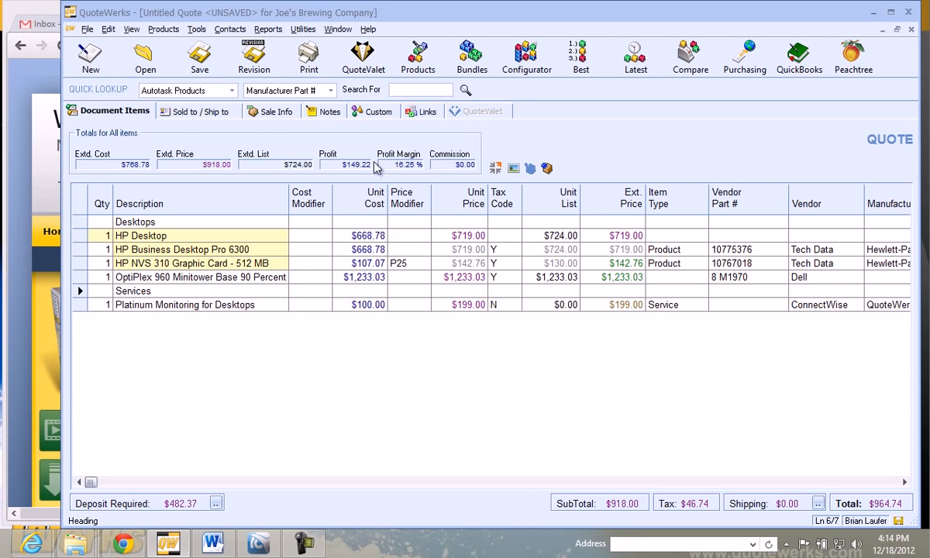
Save the quote under the name Joe's Brewing Company - Desktop
{"action": "left_click", "coordinate": [199, 54]}
{"action": "left_click", "coordinate": [508, 199]}
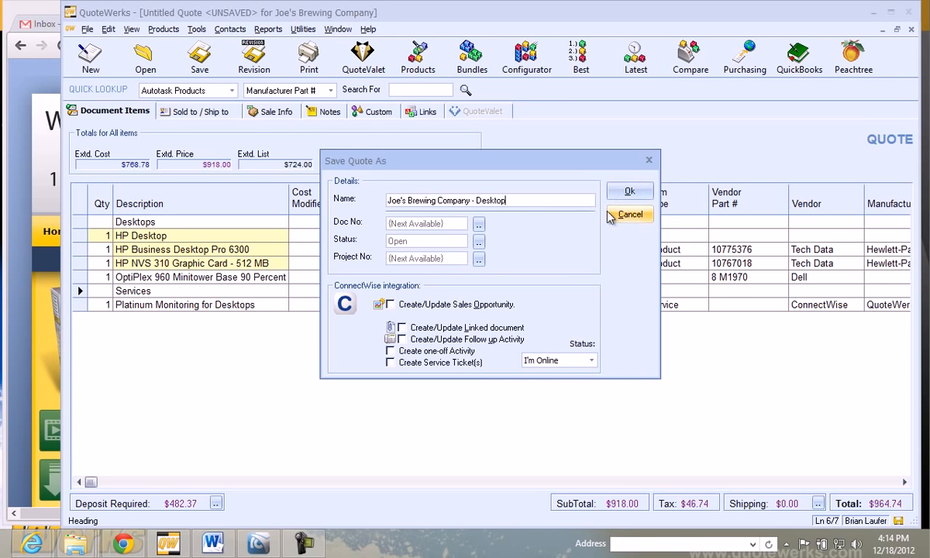
{"action": "left_click", "coordinate": [626, 193]}
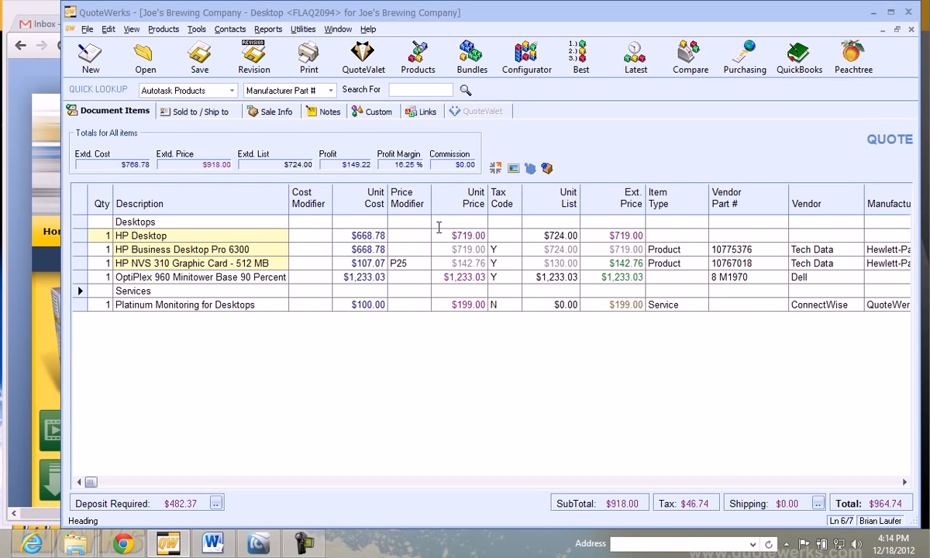
Preview the quote with the Quote (Alternate) print layout, and close the preview
{"action": "left_click", "coordinate": [310, 67]}
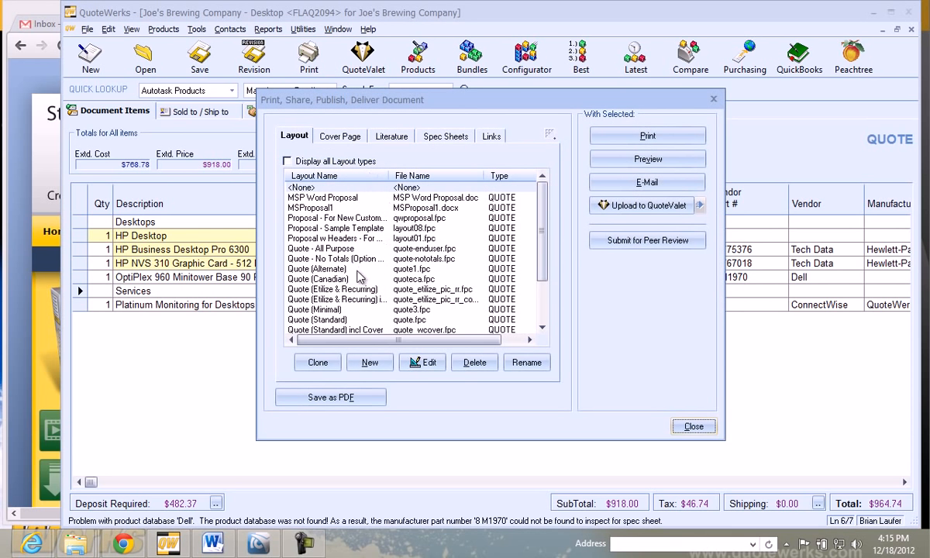
{"action": "left_click", "coordinate": [342, 269]}
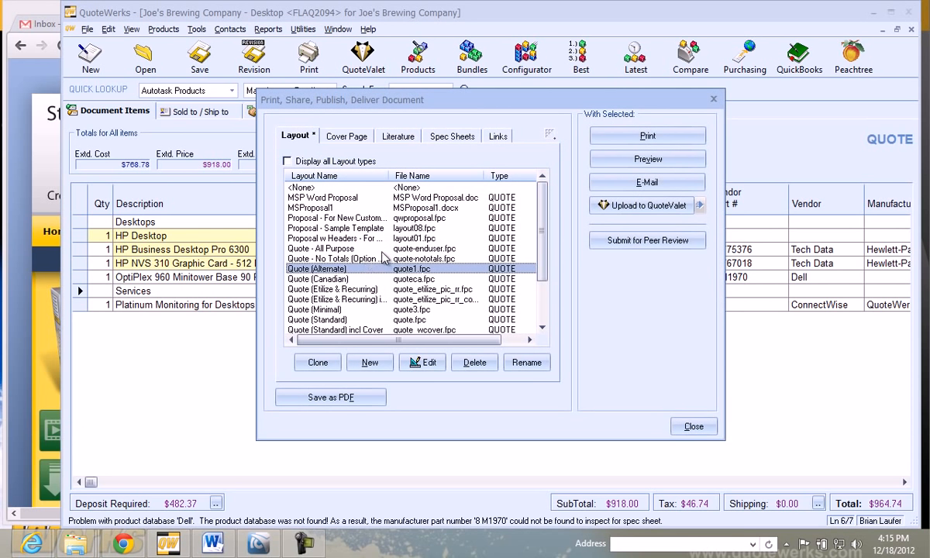
{"action": "left_click", "coordinate": [647, 159]}
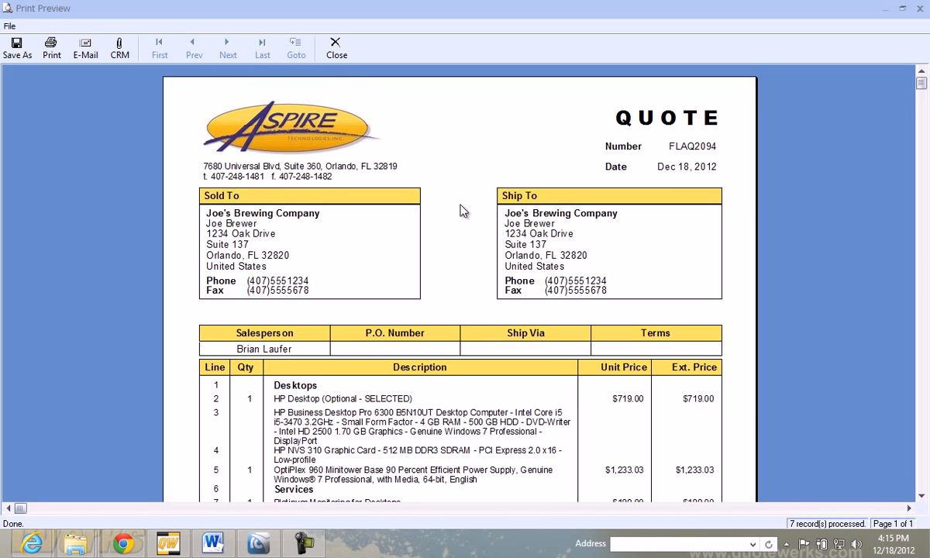
{"action": "left_click", "coordinate": [334, 56]}
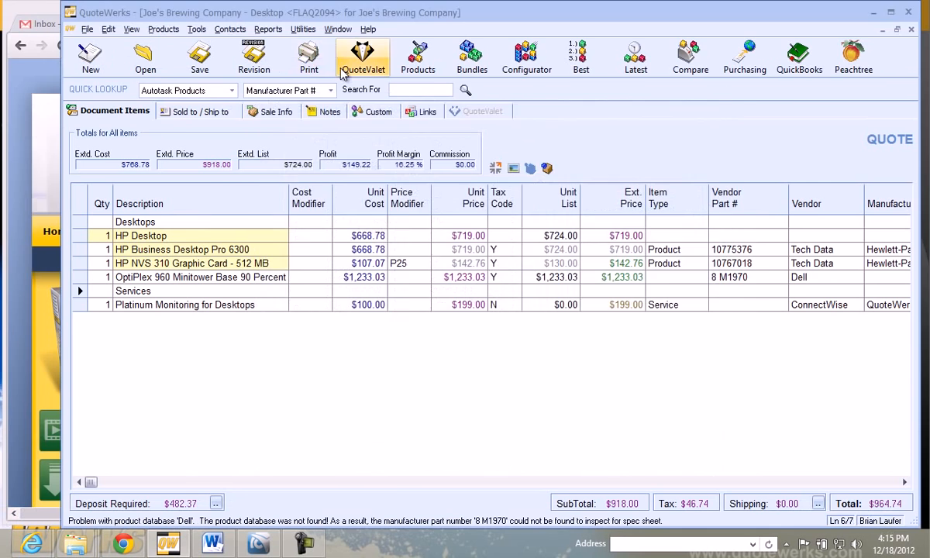
Preview the quote with the Quote (Etilize & Recurring) layout that includes a cover, and examine the product details, services and totals
{"action": "left_click", "coordinate": [307, 59]}
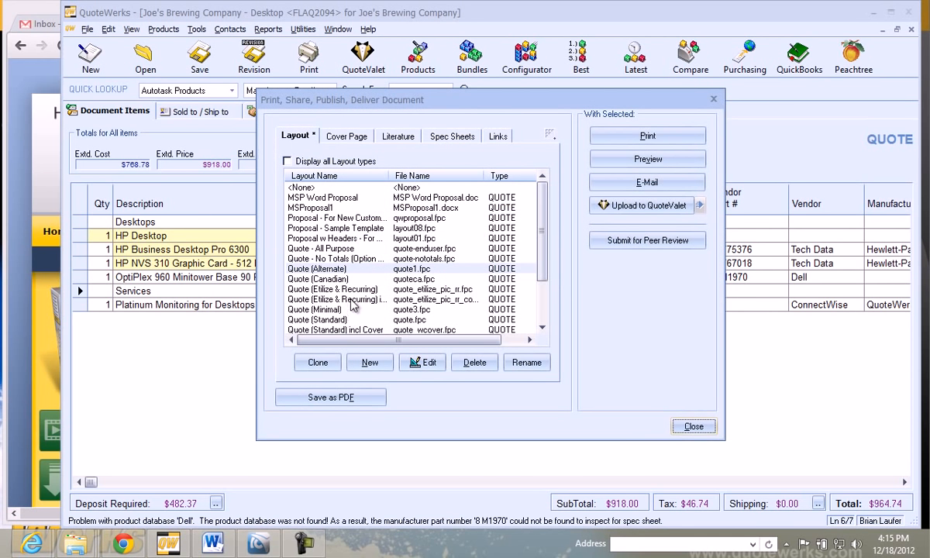
{"action": "left_click", "coordinate": [304, 299]}
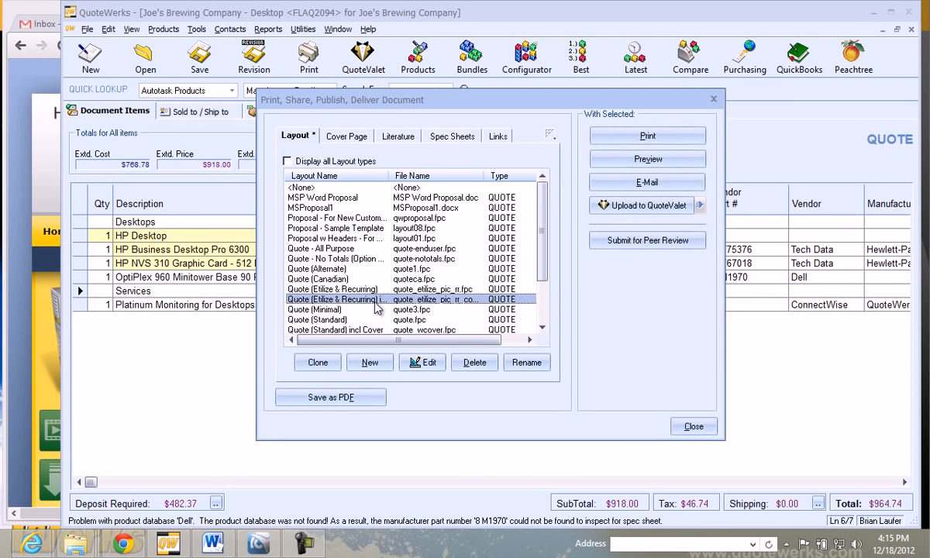
{"action": "left_click", "coordinate": [621, 162]}
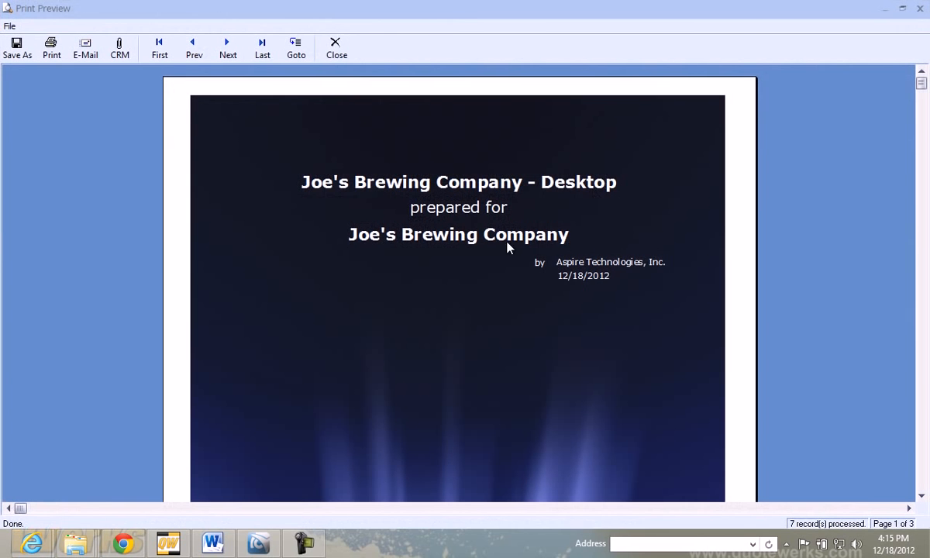
{"action": "scroll", "coordinate": [533, 264], "scroll_direction": "down", "scroll_amount": 10}
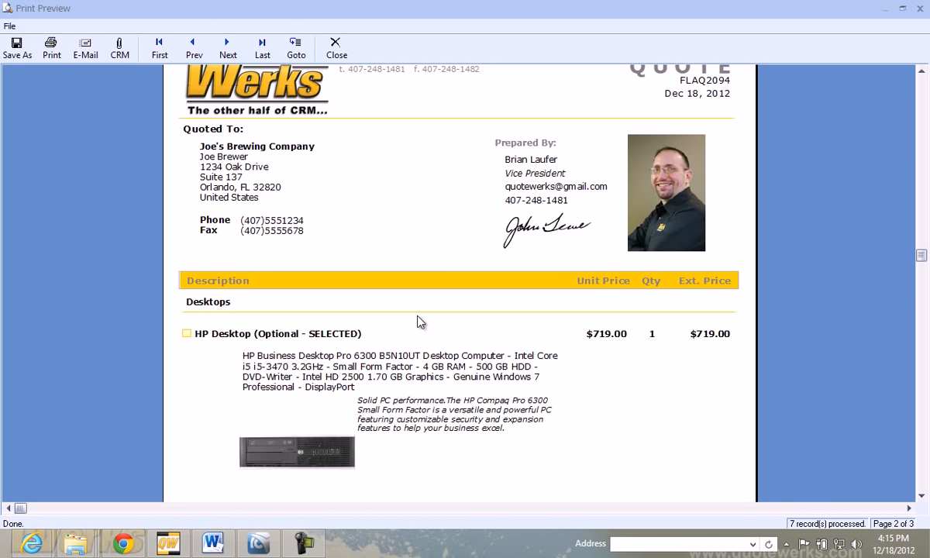
{"action": "scroll", "coordinate": [364, 306], "scroll_direction": "down", "scroll_amount": 1}
{"action": "scroll", "coordinate": [403, 372], "scroll_direction": "down", "scroll_amount": 2}
{"action": "scroll", "coordinate": [418, 390], "scroll_direction": "down", "scroll_amount": 1}
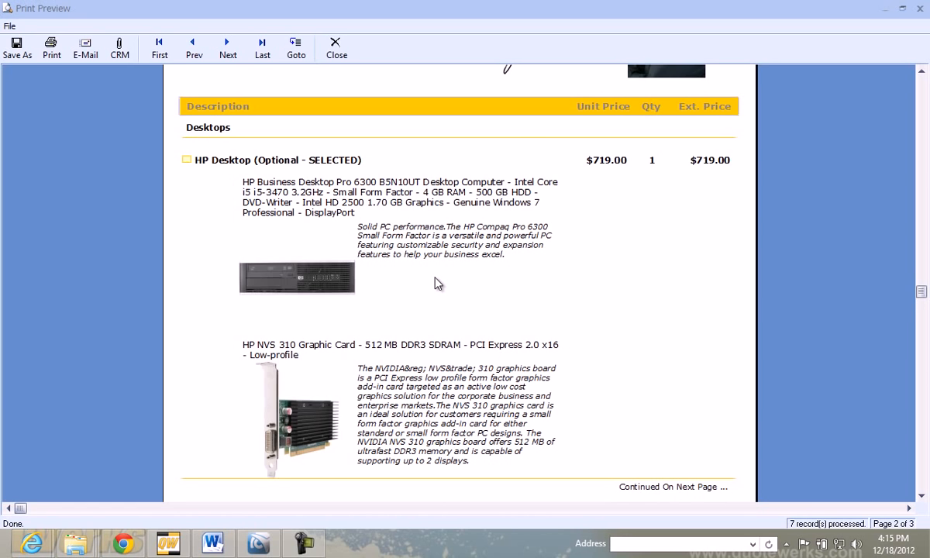
{"action": "scroll", "coordinate": [435, 284], "scroll_direction": "down", "scroll_amount": 6}
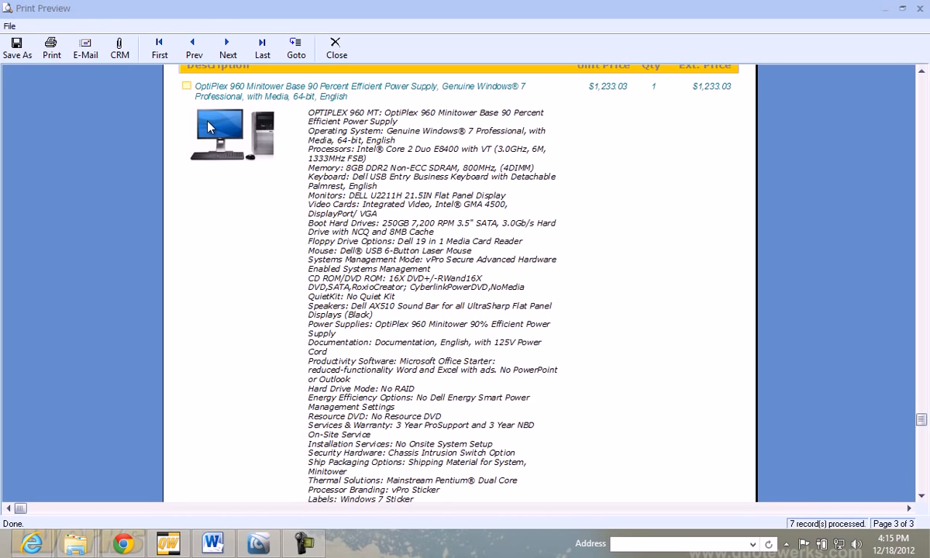
{"action": "scroll", "coordinate": [335, 125], "scroll_direction": "down", "scroll_amount": 1}
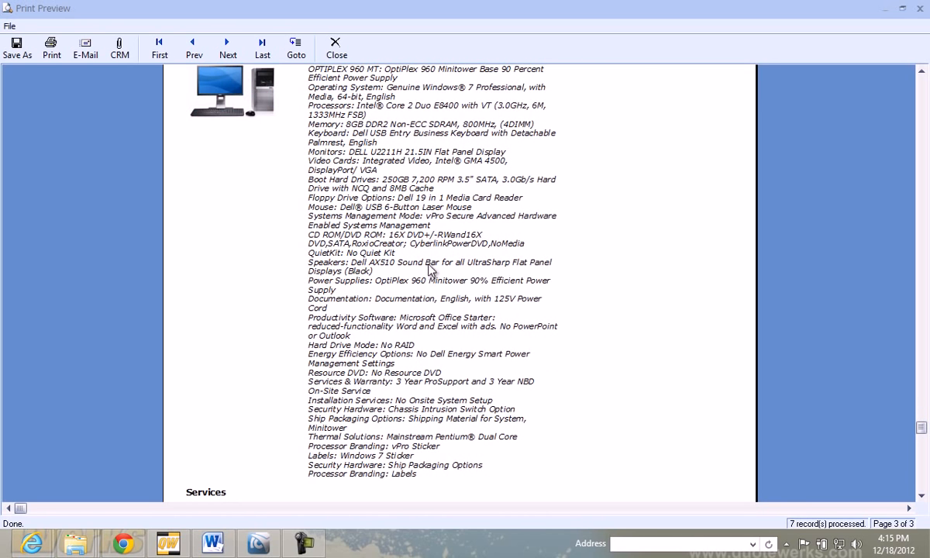
{"action": "scroll", "coordinate": [431, 273], "scroll_direction": "down", "scroll_amount": 2}
{"action": "scroll", "coordinate": [431, 273], "scroll_direction": "down", "scroll_amount": 2}
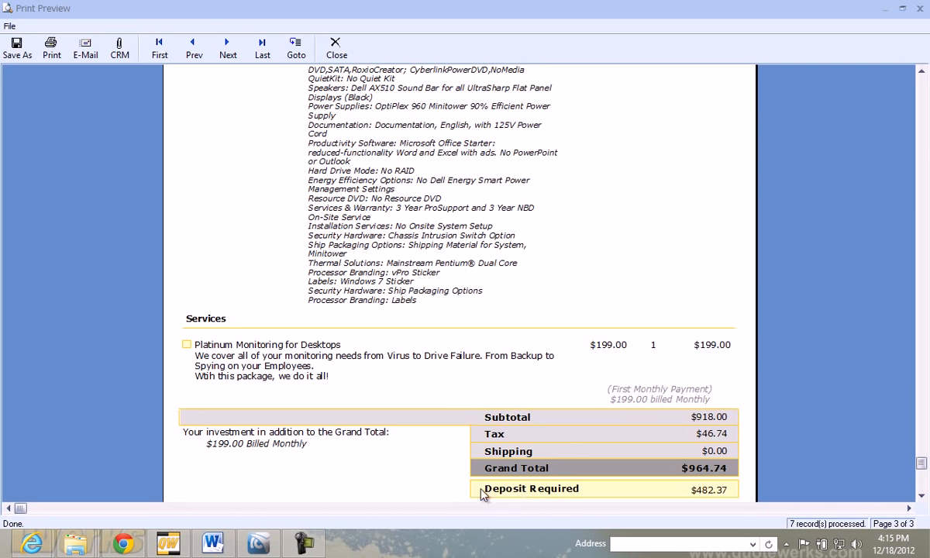
{"action": "scroll", "coordinate": [377, 307], "scroll_direction": "down", "scroll_amount": 3}
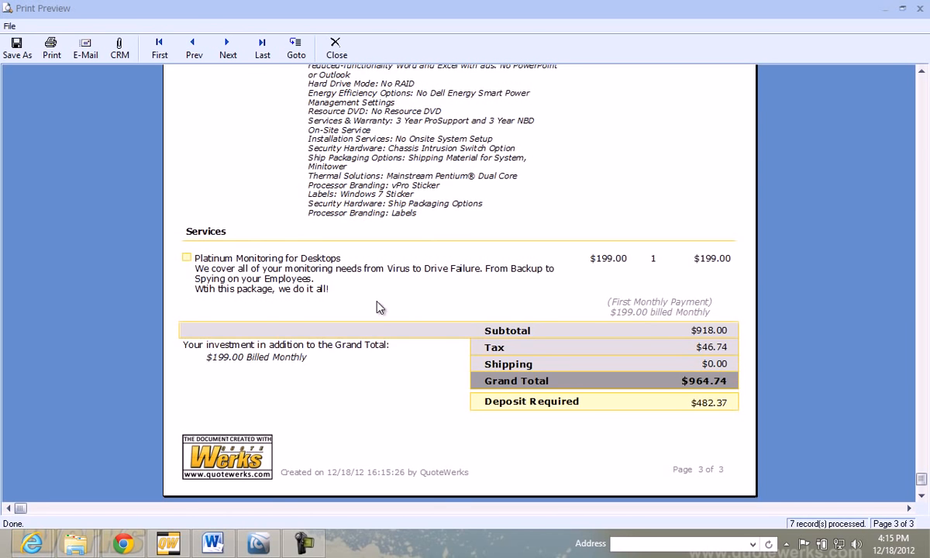
{"action": "left_click", "coordinate": [336, 51]}
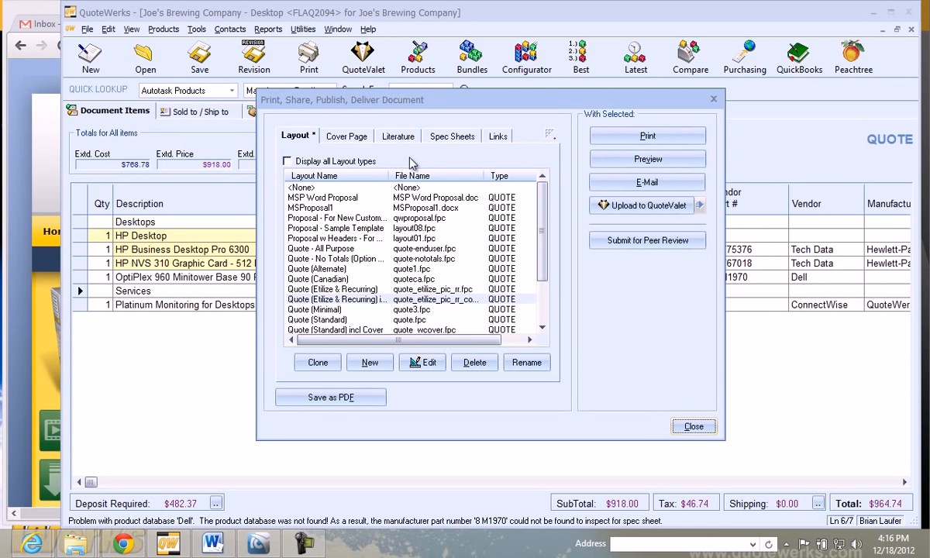
Generate the proposal for QuoteValet using the MSP Word Proposal layout
{"action": "left_click", "coordinate": [424, 199]}
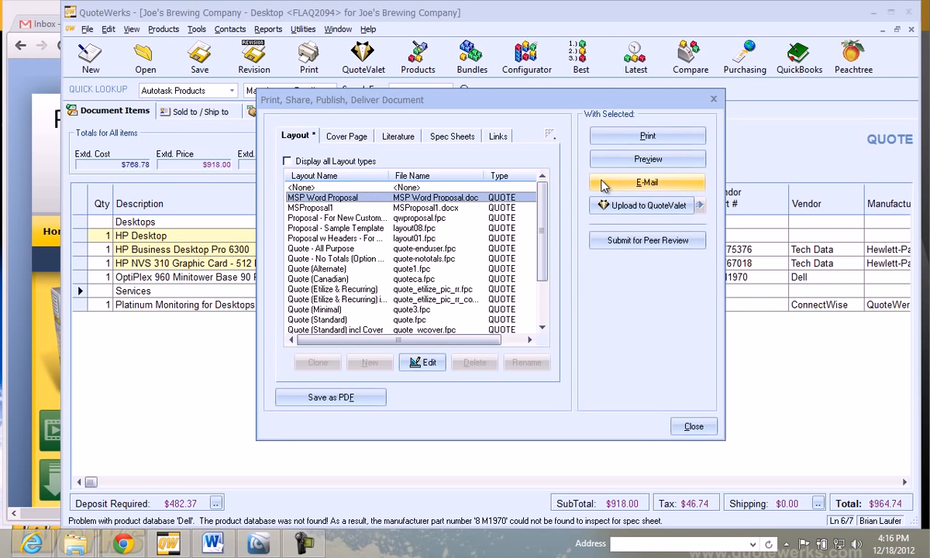
{"action": "left_click", "coordinate": [648, 206]}
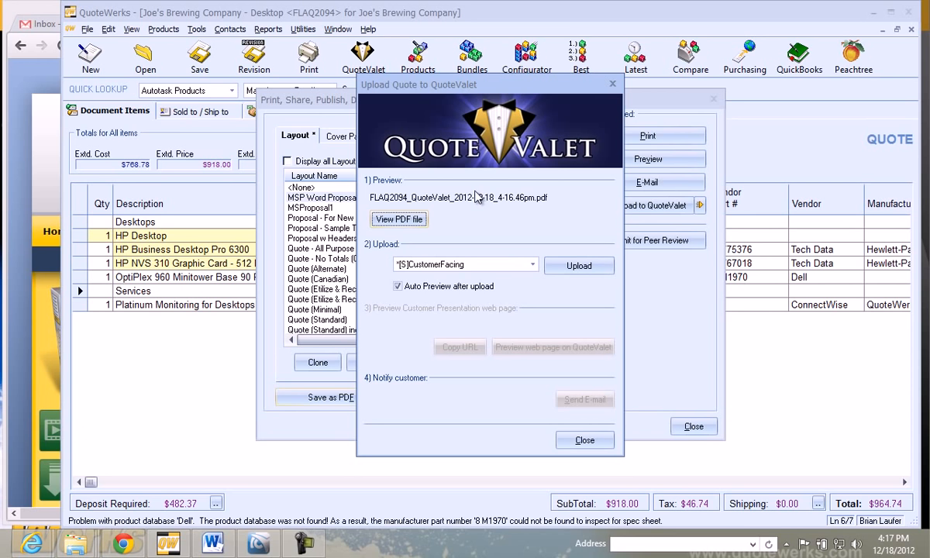
Review the generated MSP Cloud Solution Proposal PDF from the cover page to the signature section, and return to the QuoteValet upload
{"action": "left_click", "coordinate": [399, 221]}
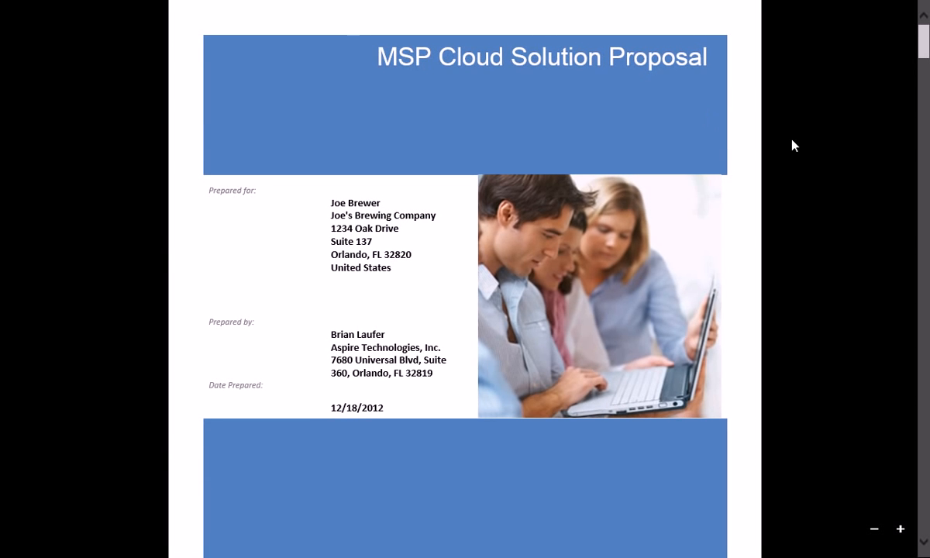
{"action": "scroll", "coordinate": [778, 137], "scroll_direction": "down", "scroll_amount": 4}
{"action": "scroll", "coordinate": [777, 138], "scroll_direction": "down", "scroll_amount": 5}
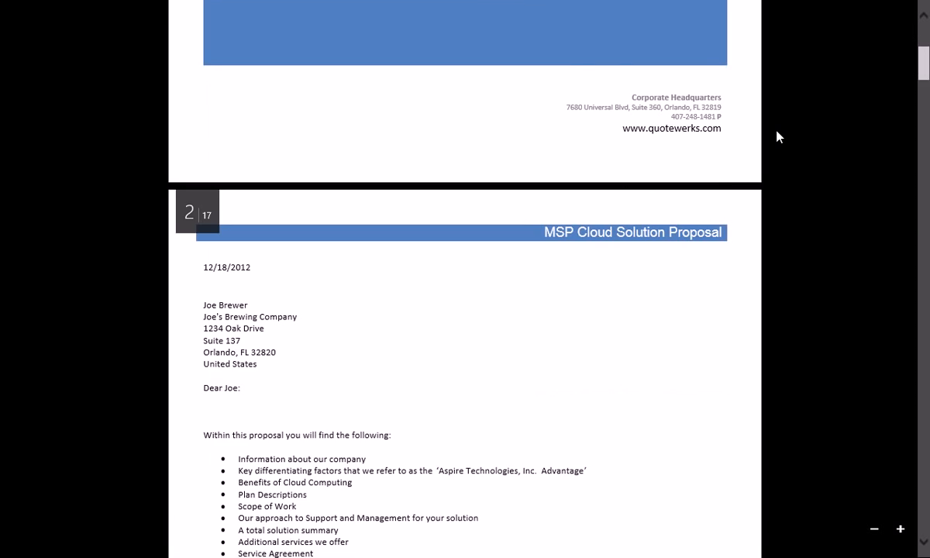
{"action": "scroll", "coordinate": [778, 137], "scroll_direction": "down", "scroll_amount": 4}
{"action": "scroll", "coordinate": [778, 137], "scroll_direction": "down", "scroll_amount": 15}
{"action": "scroll", "coordinate": [778, 137], "scroll_direction": "down", "scroll_amount": 18}
{"action": "scroll", "coordinate": [778, 134], "scroll_direction": "down", "scroll_amount": 20}
{"action": "scroll", "coordinate": [777, 134], "scroll_direction": "down", "scroll_amount": 20}
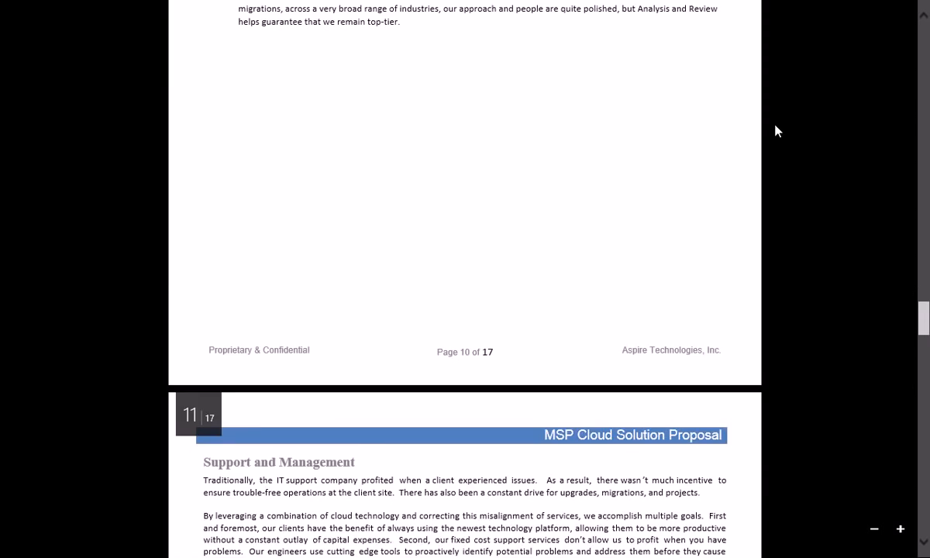
{"action": "scroll", "coordinate": [777, 132], "scroll_direction": "down", "scroll_amount": 20}
{"action": "scroll", "coordinate": [778, 130], "scroll_direction": "down", "scroll_amount": 20}
{"action": "scroll", "coordinate": [777, 130], "scroll_direction": "down", "scroll_amount": 10}
{"action": "scroll", "coordinate": [777, 129], "scroll_direction": "up", "scroll_amount": 3}
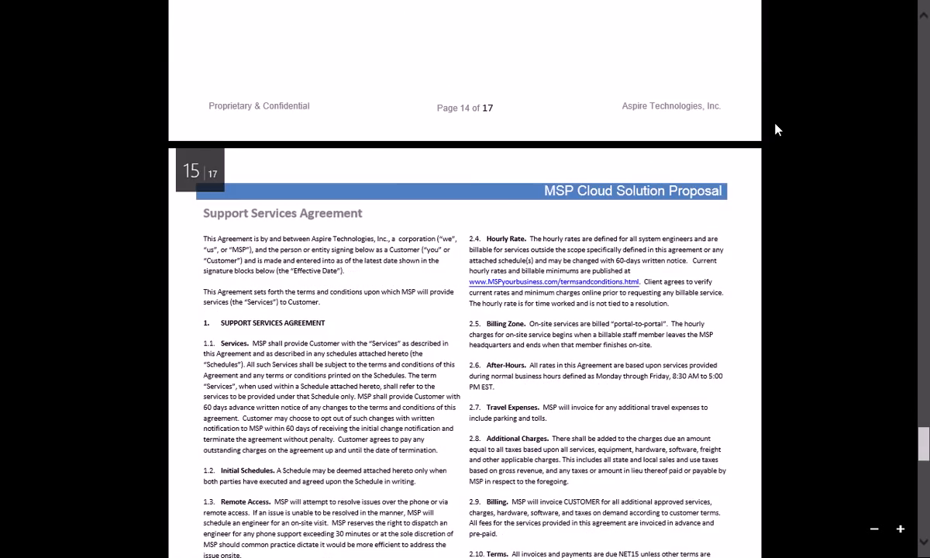
{"action": "scroll", "coordinate": [777, 129], "scroll_direction": "down", "scroll_amount": 15}
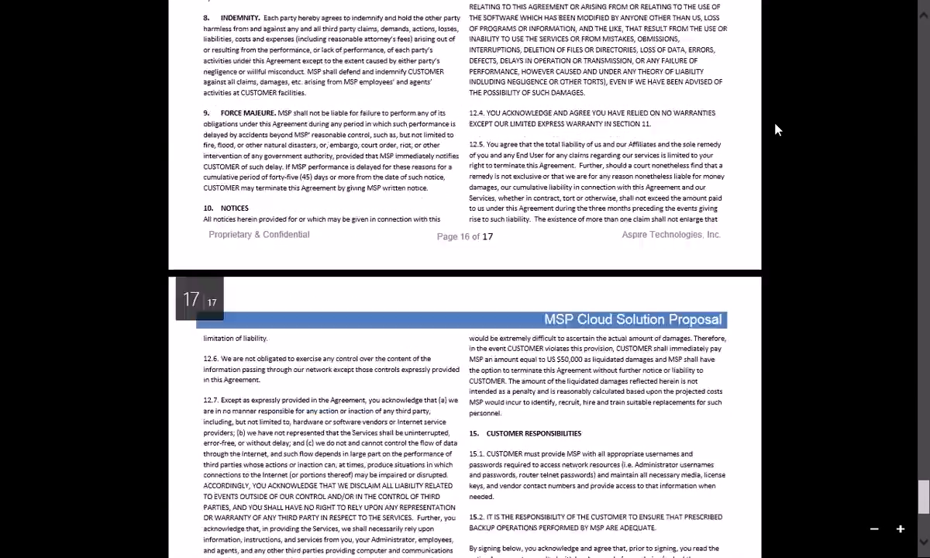
{"action": "scroll", "coordinate": [777, 130], "scroll_direction": "down", "scroll_amount": 5}
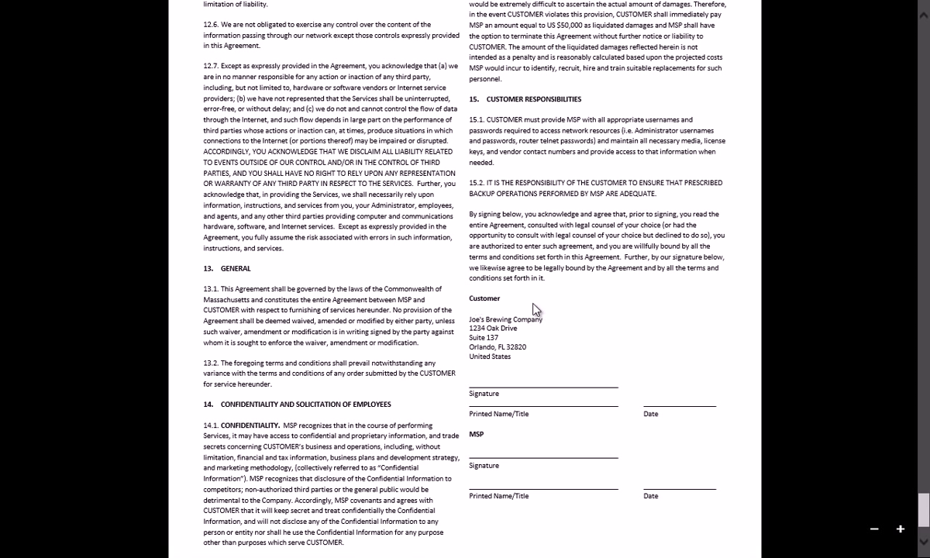
{"action": "left_click", "coordinate": [8, 15]}
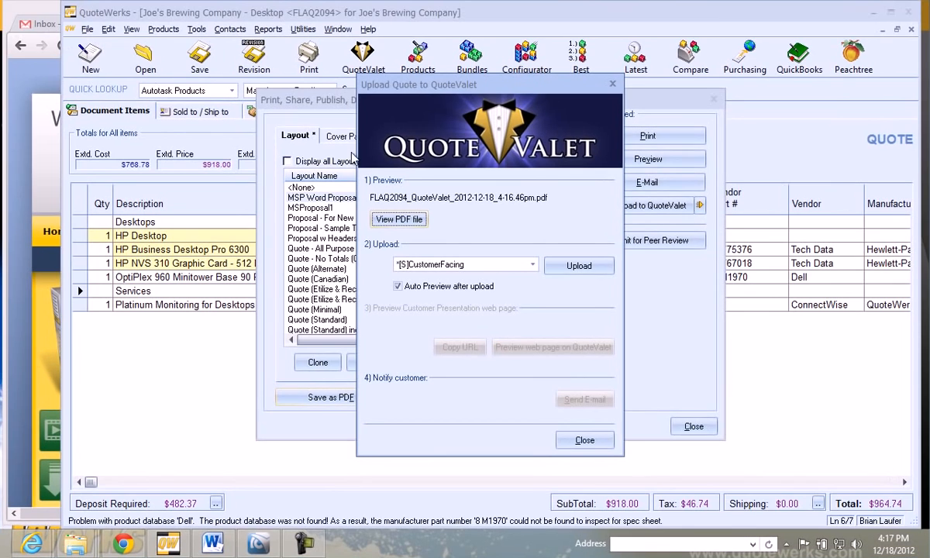
Upload the quote to QuoteValet with the CustomerFacing template, and check the line items and totals on its customer preview page
{"action": "left_click", "coordinate": [580, 266]}
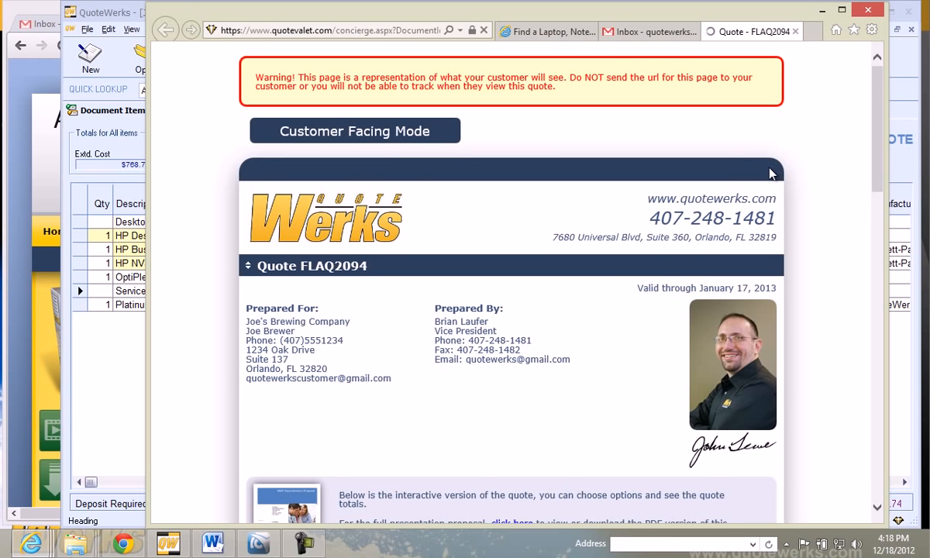
{"action": "scroll", "coordinate": [802, 156], "scroll_direction": "down", "scroll_amount": 1}
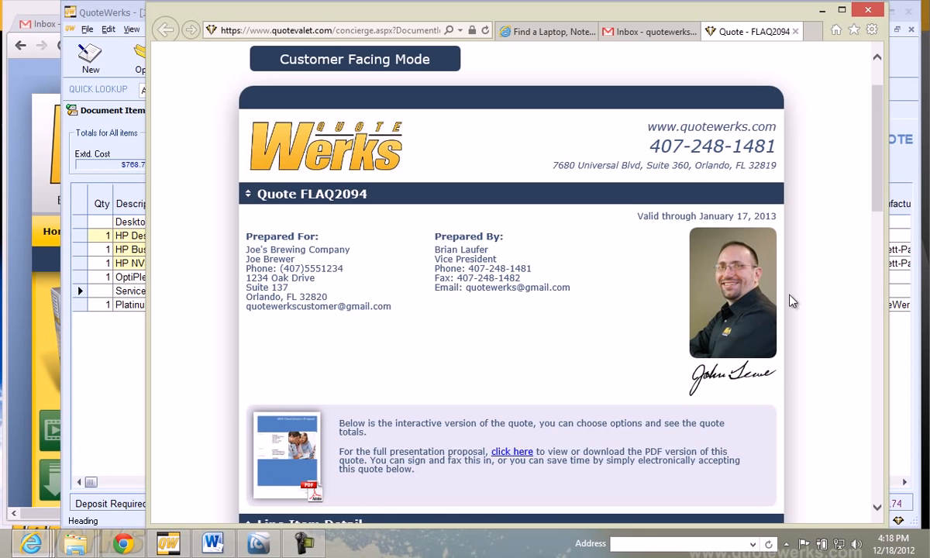
{"action": "scroll", "coordinate": [793, 301], "scroll_direction": "down", "scroll_amount": 4}
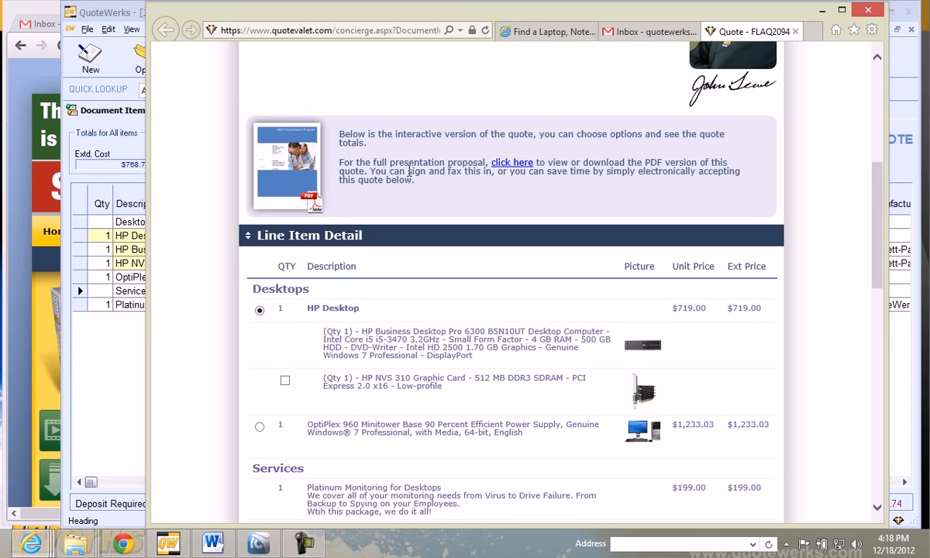
{"action": "scroll", "coordinate": [412, 169], "scroll_direction": "down", "scroll_amount": 2}
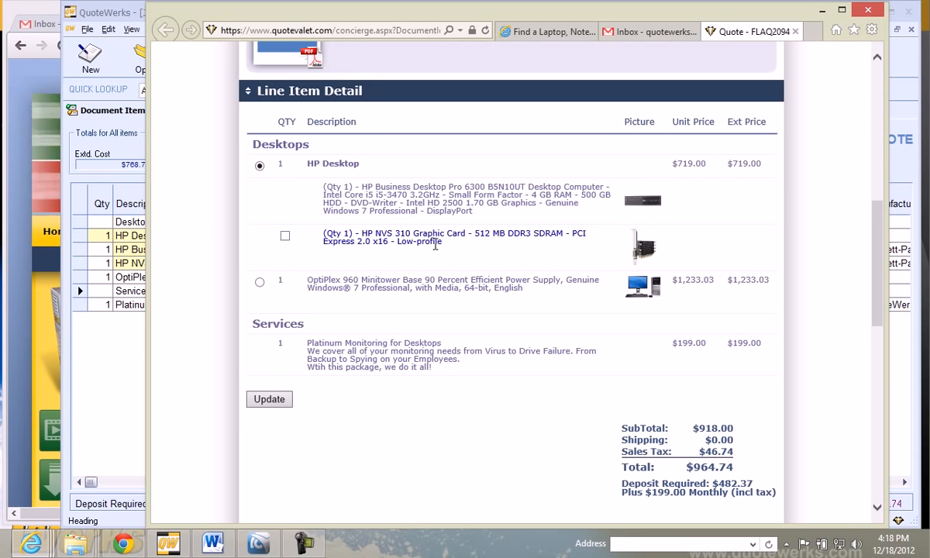
{"action": "scroll", "coordinate": [436, 242], "scroll_direction": "down", "scroll_amount": 3}
{"action": "scroll", "coordinate": [434, 248], "scroll_direction": "down", "scroll_amount": 4}
{"action": "scroll", "coordinate": [434, 248], "scroll_direction": "up", "scroll_amount": 3}
{"action": "scroll", "coordinate": [427, 245], "scroll_direction": "down", "scroll_amount": 2}
{"action": "scroll", "coordinate": [504, 256], "scroll_direction": "up", "scroll_amount": 1}
{"action": "scroll", "coordinate": [583, 264], "scroll_direction": "up", "scroll_amount": 5}
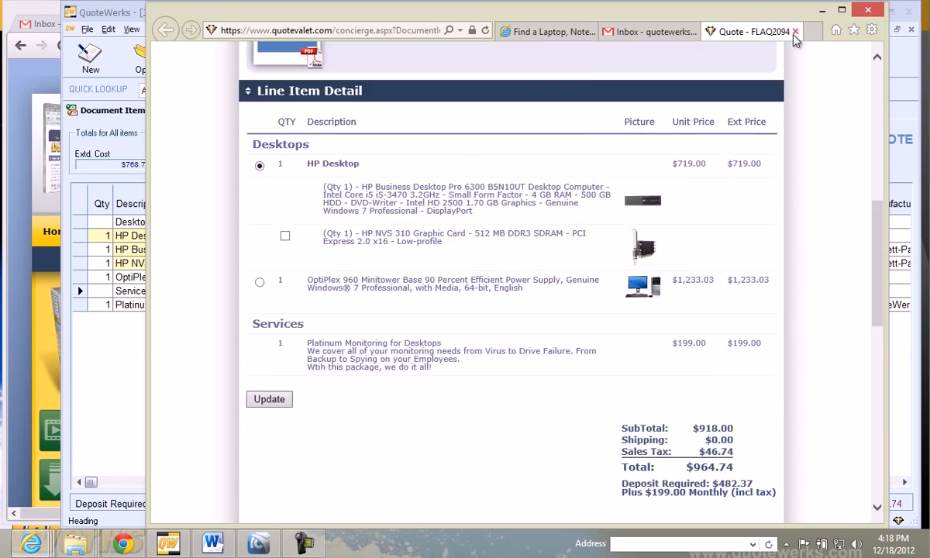
{"action": "middle_click", "coordinate": [744, 32]}
{"action": "left_click", "coordinate": [124, 14]}
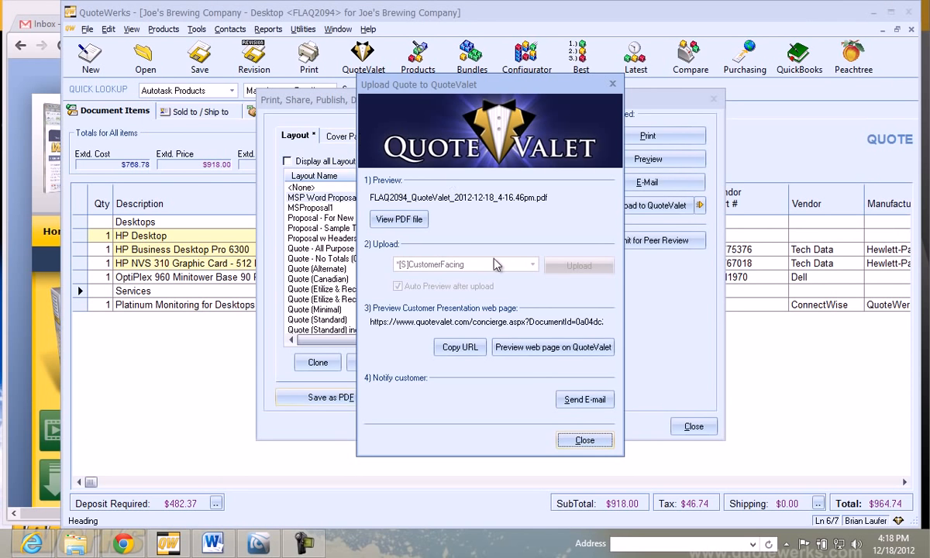
Notify the customer by e-mail that the quote is ready on QuoteValet.com, using the prepared message
{"action": "left_click", "coordinate": [586, 402]}
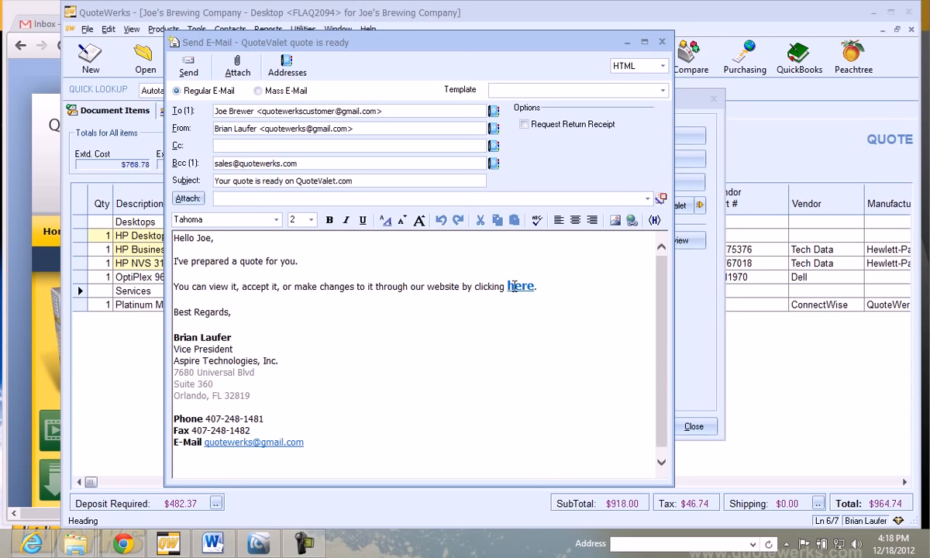
{"action": "left_click", "coordinate": [460, 274]}
{"action": "left_click", "coordinate": [186, 66]}
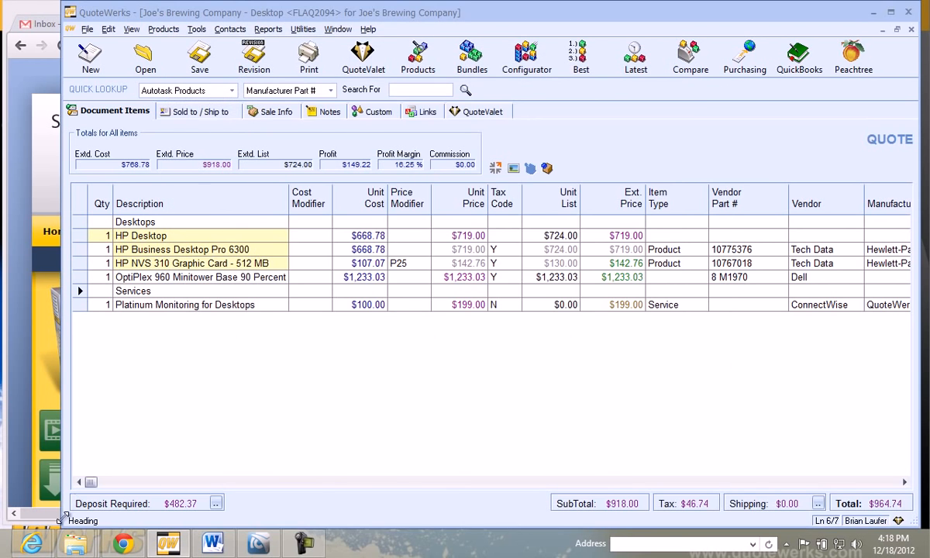
Switch to the customer's Gmail inbox in Internet Explorer, and open the online quote through the link in the quote notification
{"action": "mouse_move", "coordinate": [33, 542]}
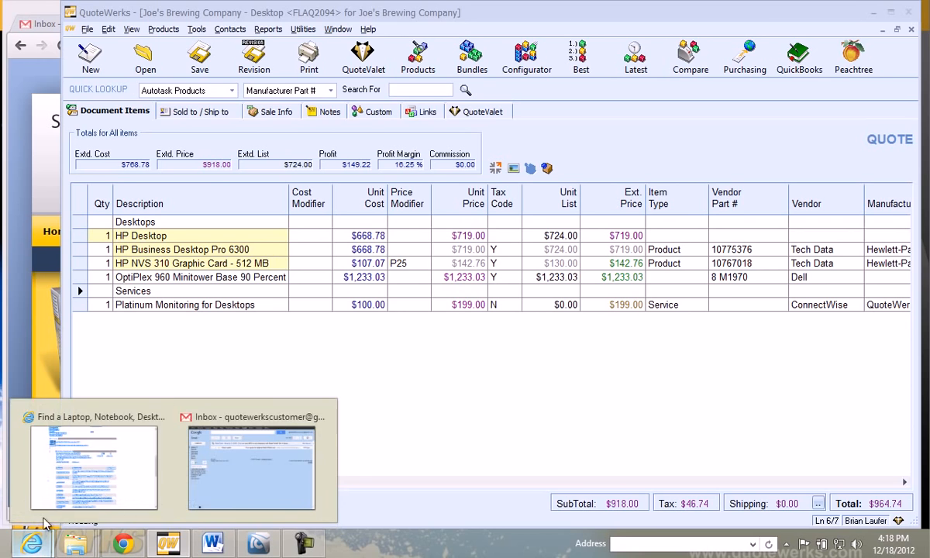
{"action": "left_click", "coordinate": [229, 469]}
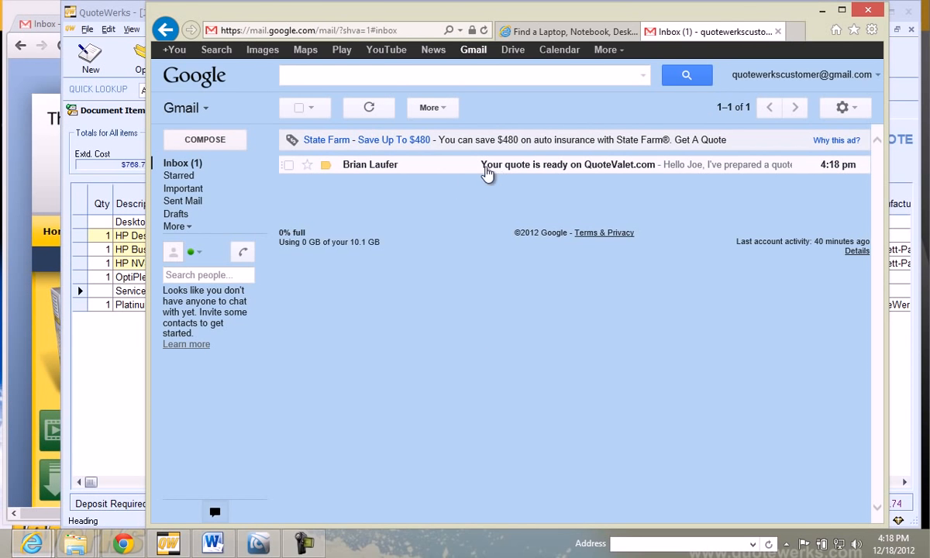
{"action": "left_click", "coordinate": [376, 167]}
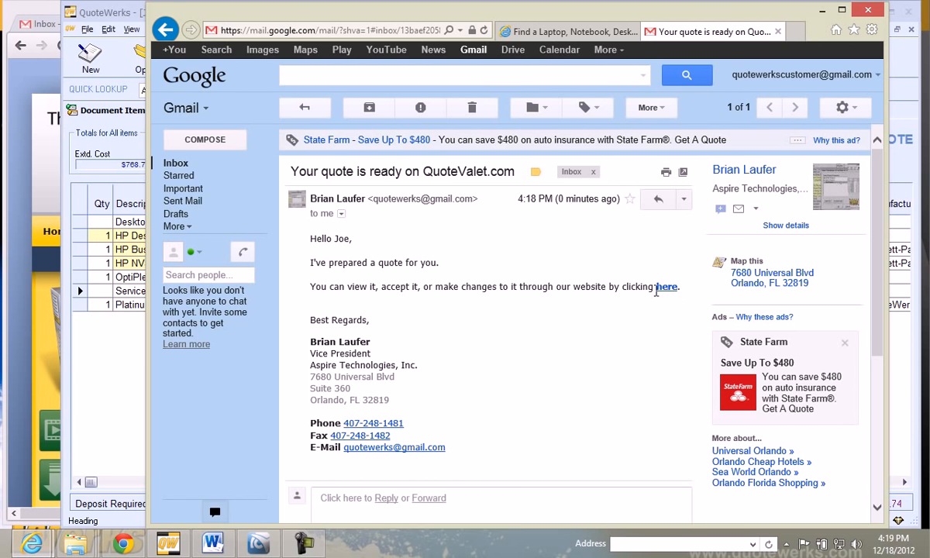
{"action": "left_click", "coordinate": [666, 288]}
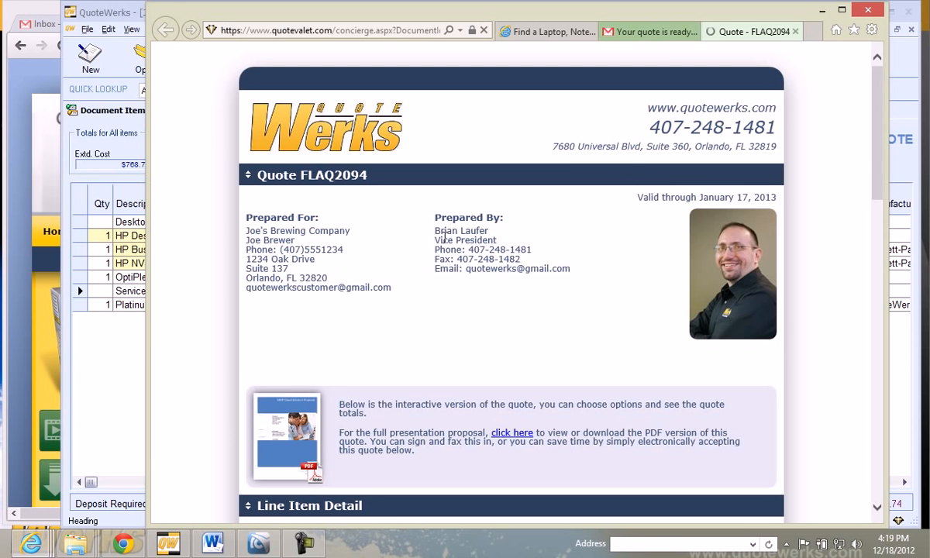
Look over the customer's online quote, open its PDF proposal from the cover page, and return to the line item detail
{"action": "scroll", "coordinate": [444, 248], "scroll_direction": "down", "scroll_amount": 2}
{"action": "scroll", "coordinate": [445, 251], "scroll_direction": "down", "scroll_amount": 3}
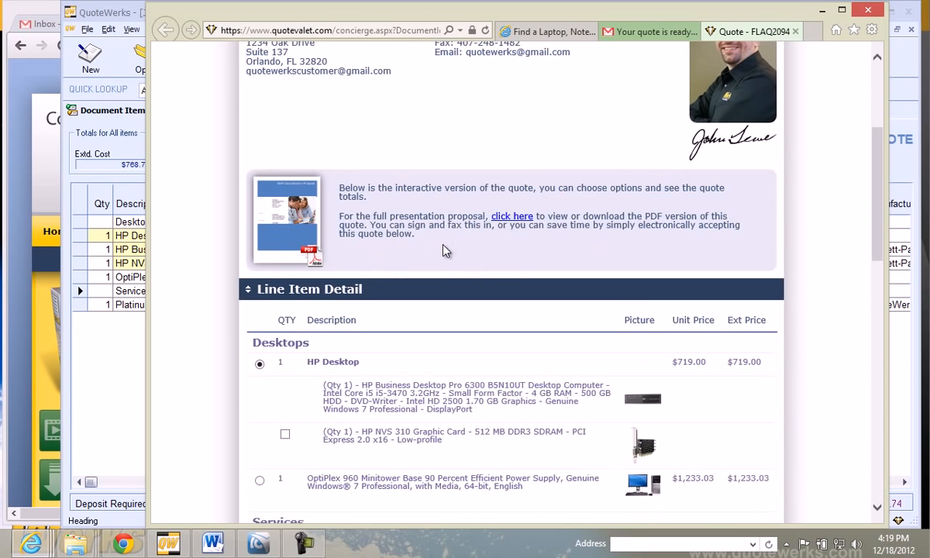
{"action": "left_click", "coordinate": [275, 97]}
{"action": "left_click", "coordinate": [656, 507]}
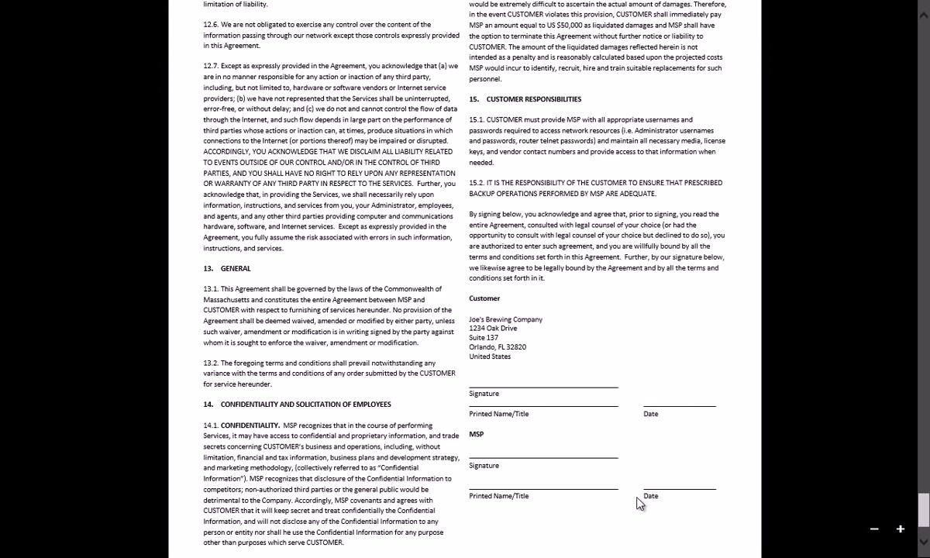
{"action": "scroll", "coordinate": [368, 216], "scroll_direction": "down", "scroll_amount": 2}
{"action": "scroll", "coordinate": [369, 216], "scroll_direction": "up", "scroll_amount": 2}
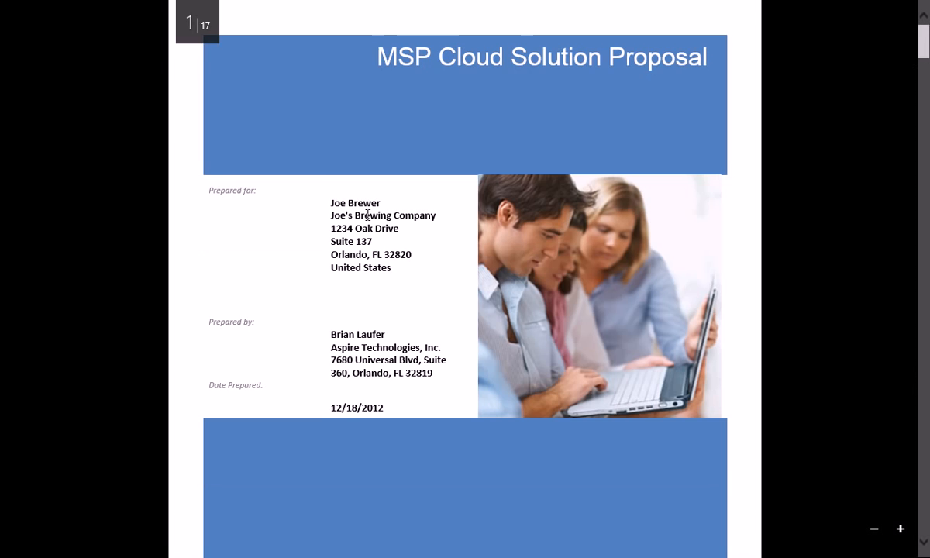
{"action": "scroll", "coordinate": [368, 215], "scroll_direction": "down", "scroll_amount": 4}
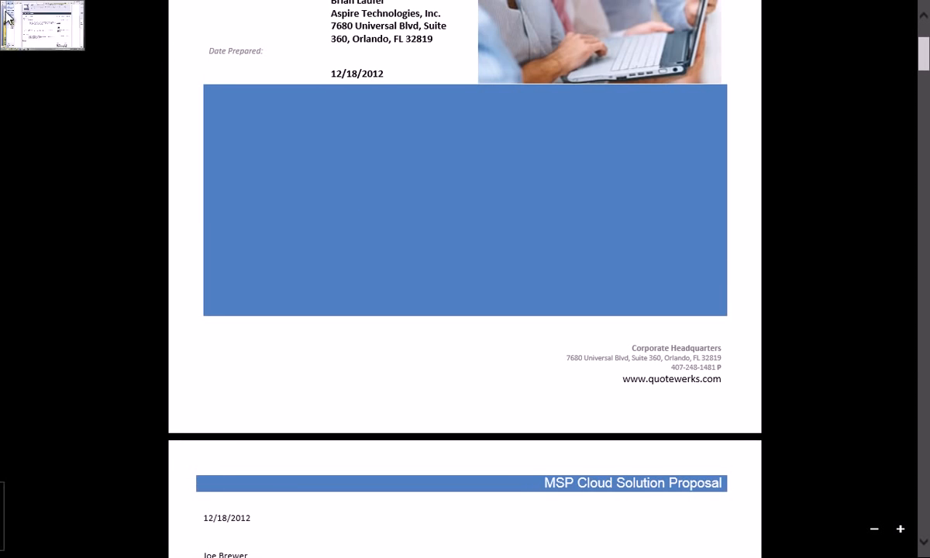
{"action": "left_click", "coordinate": [19, 15]}
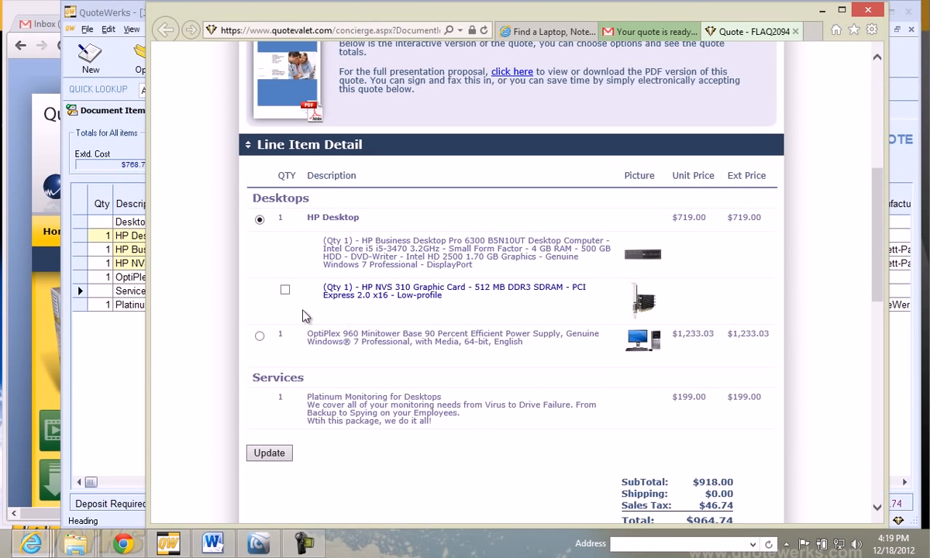
Try the OptiPlex 960 option, switch back to HP Desktop with the optional HP NVS 310 Graphic Card, and update the quote totals
{"action": "left_click", "coordinate": [259, 338]}
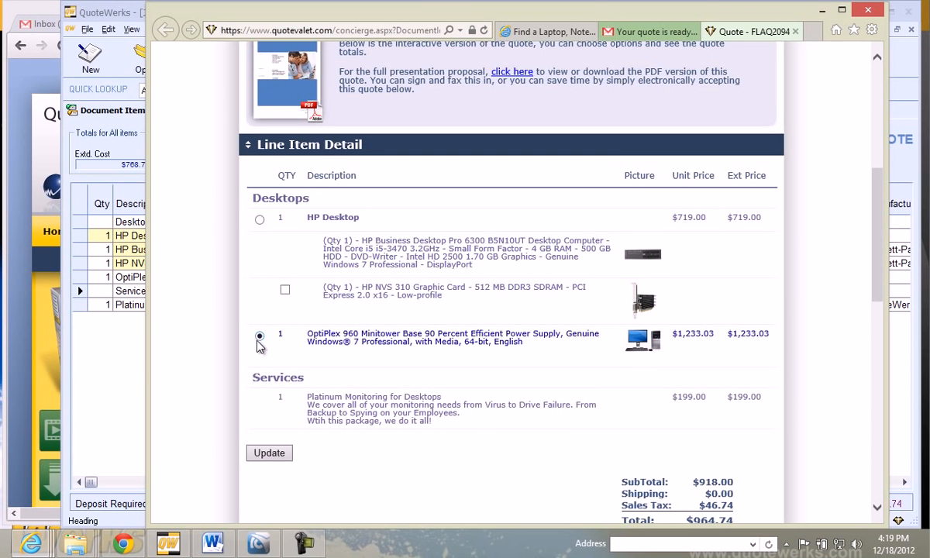
{"action": "left_click", "coordinate": [260, 221]}
{"action": "left_click", "coordinate": [284, 291]}
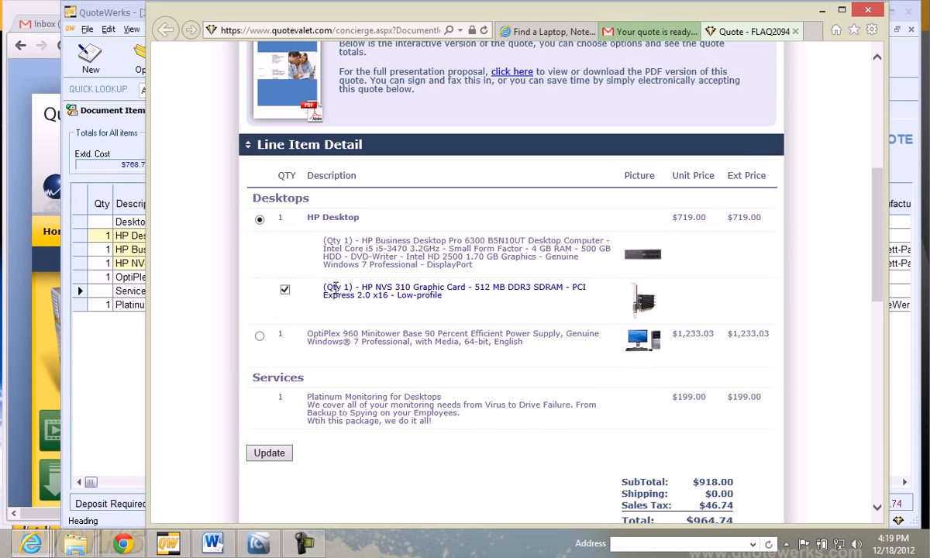
{"action": "left_click", "coordinate": [269, 455]}
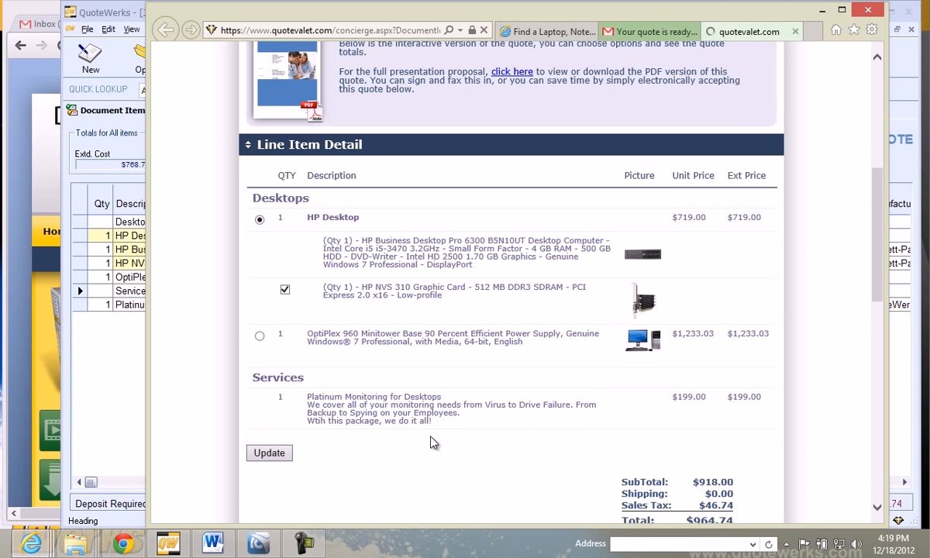
{"action": "scroll", "coordinate": [588, 411], "scroll_direction": "down", "scroll_amount": 2}
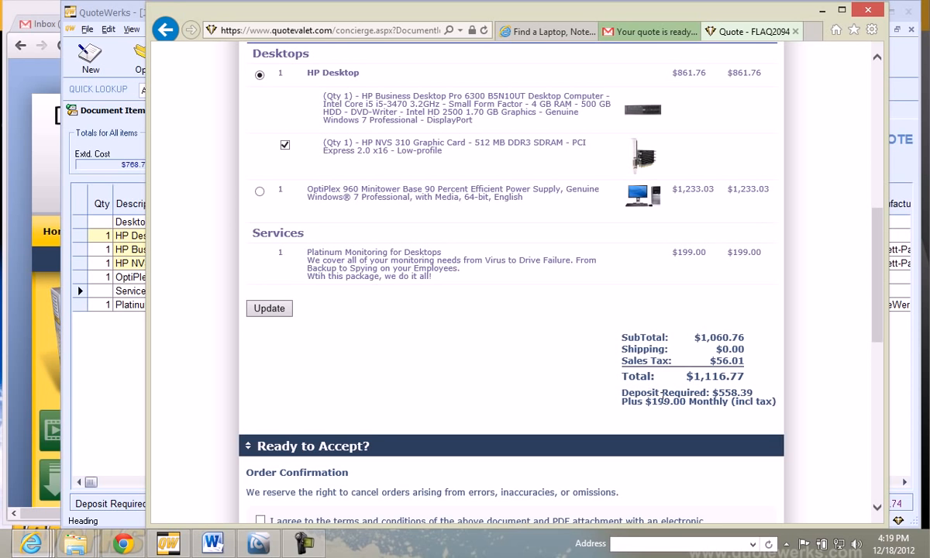
Post the question "Please add toner for my HP 4014 Printer" on the online quote
{"action": "scroll", "coordinate": [518, 378], "scroll_direction": "down", "scroll_amount": 4}
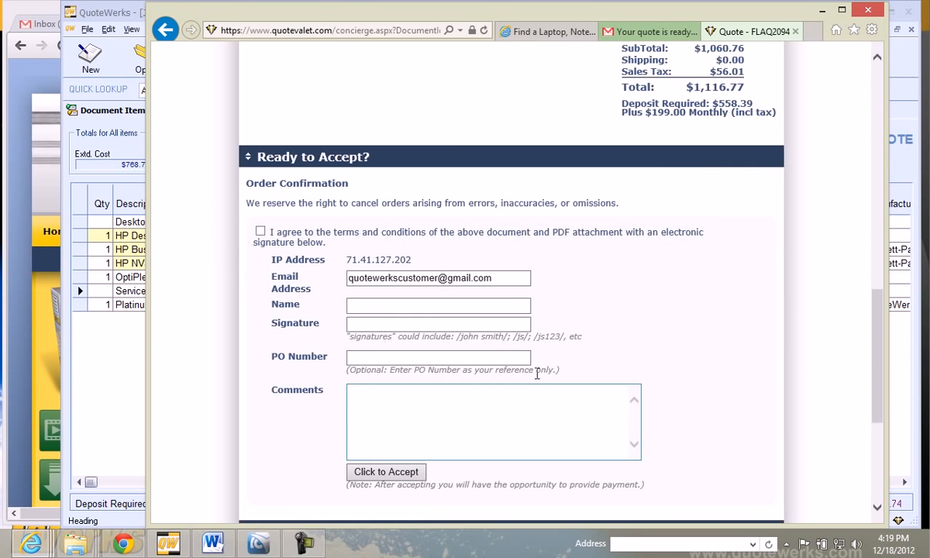
{"action": "scroll", "coordinate": [612, 303], "scroll_direction": "down", "scroll_amount": 4}
{"action": "left_click", "coordinate": [472, 324]}
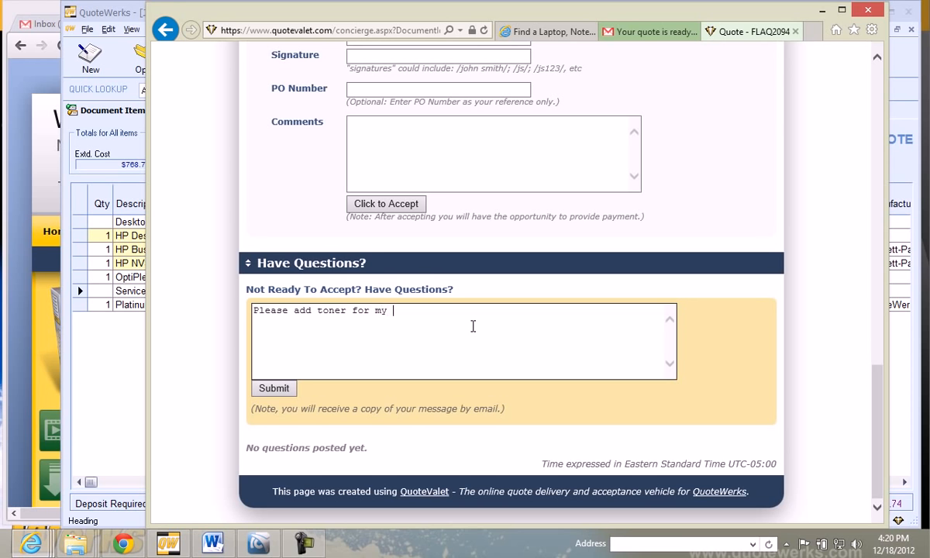
{"action": "type", "text": "4014 Printer"}
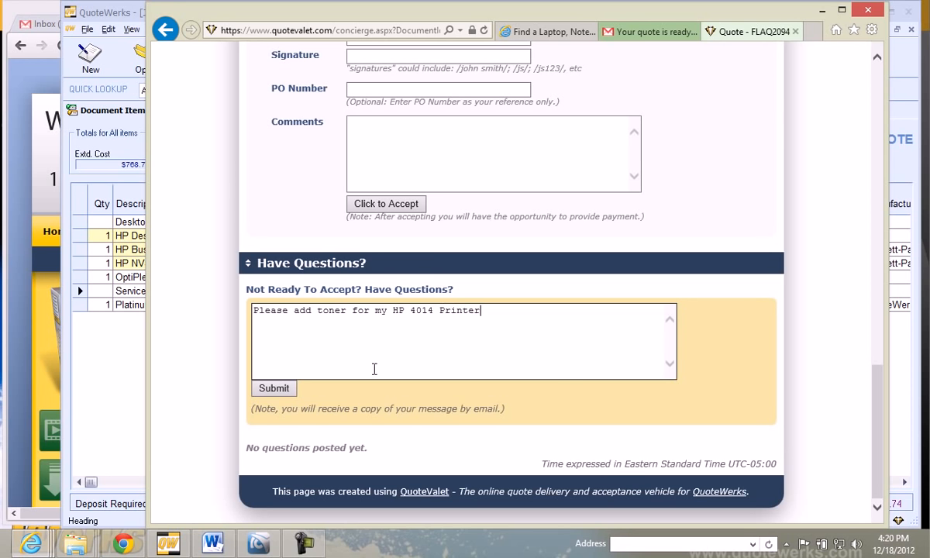
{"action": "left_click", "coordinate": [263, 389]}
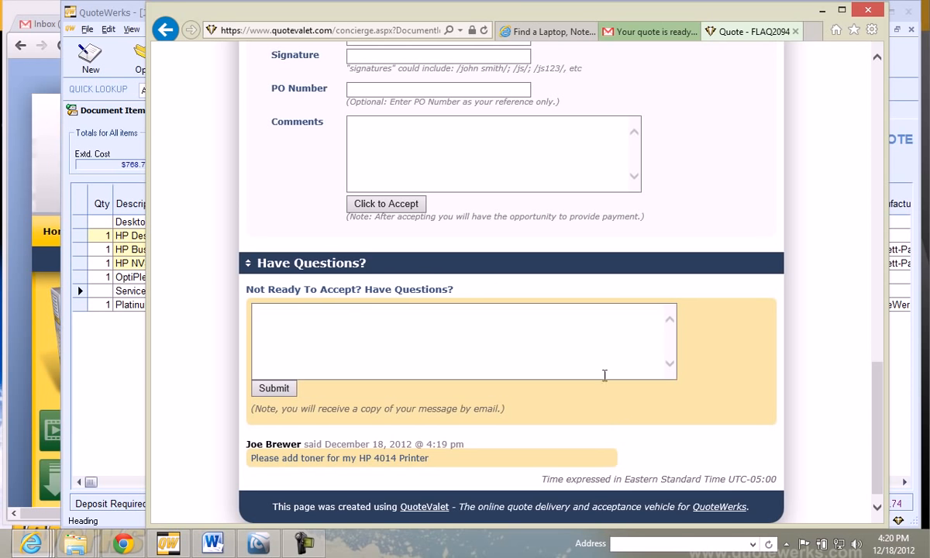
Switch to QuoteWerks, close the Joe's Brewing Company quote, and start a new blank quote
{"action": "left_click", "coordinate": [115, 19]}
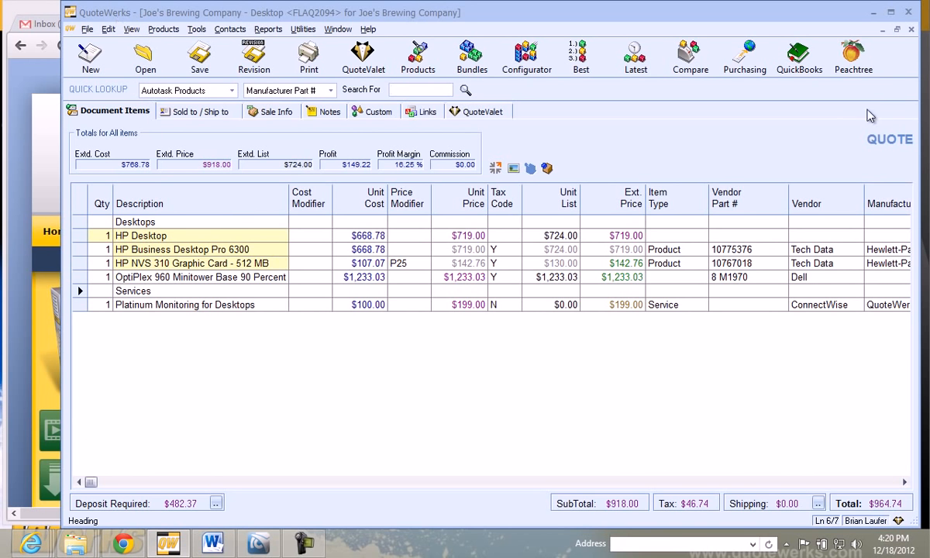
{"action": "left_click", "coordinate": [912, 30]}
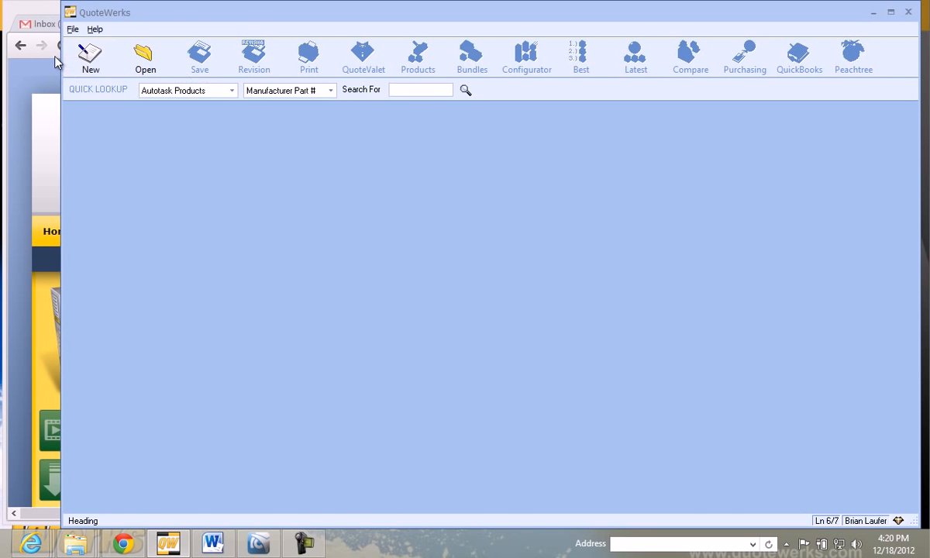
{"action": "left_click", "coordinate": [91, 60]}
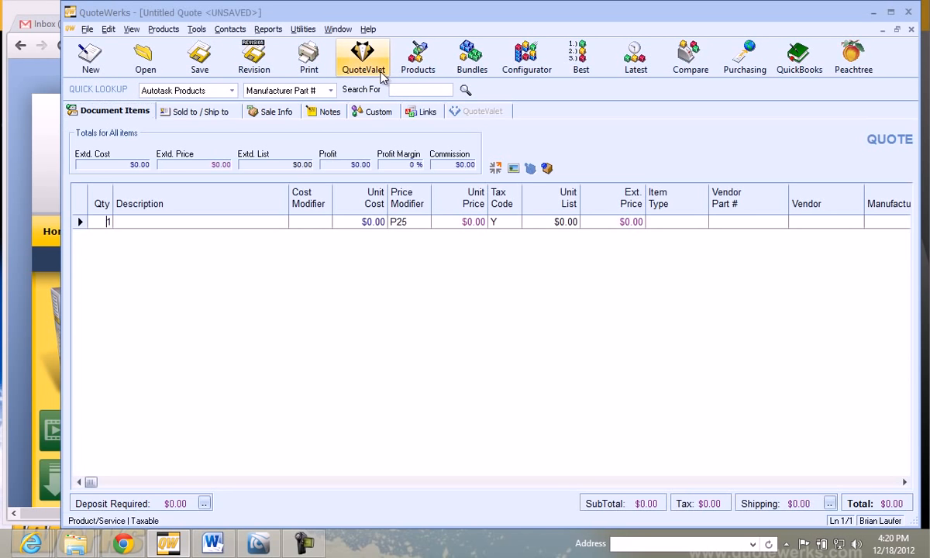
Open the QuoteValet Dashboard and review the customer activity logged for the Joe's Brewing Company quote
{"action": "left_click", "coordinate": [372, 69]}
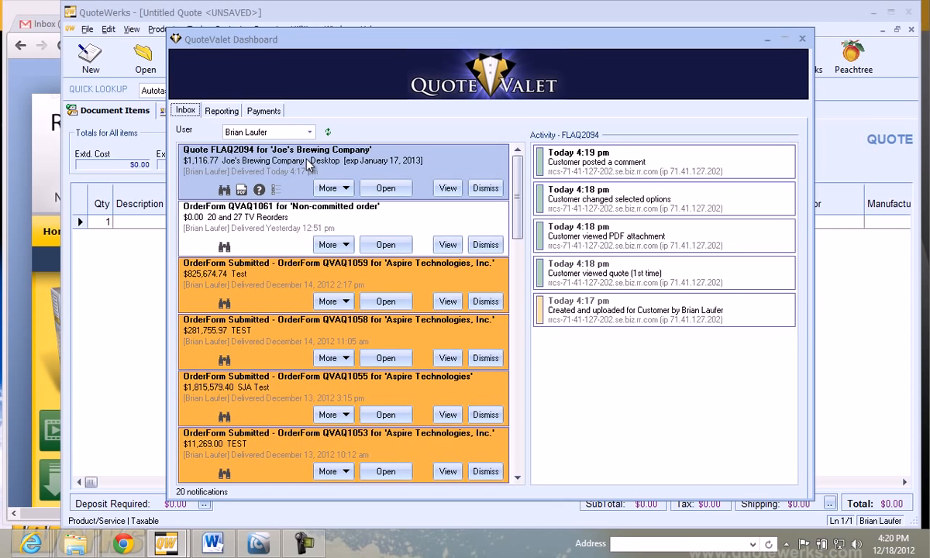
{"action": "left_click", "coordinate": [306, 160]}
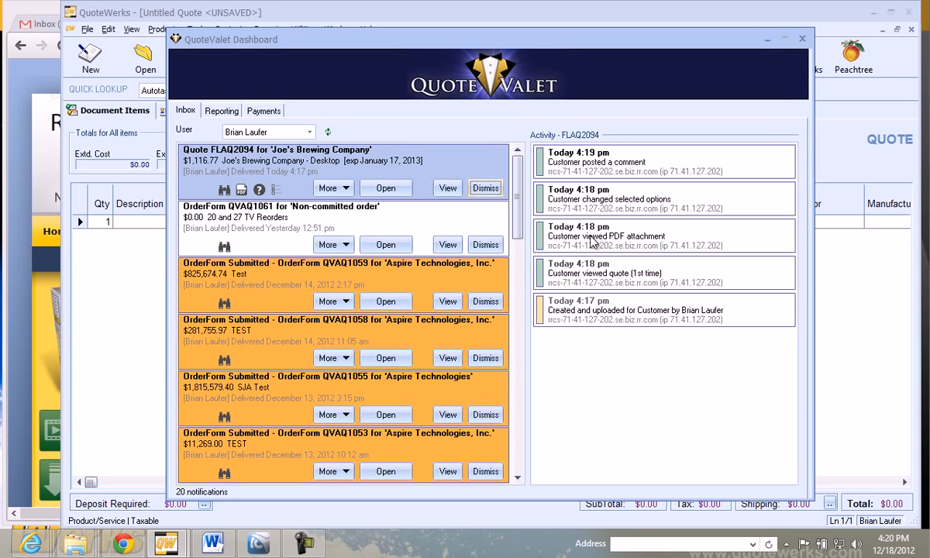
{"action": "left_click", "coordinate": [621, 170]}
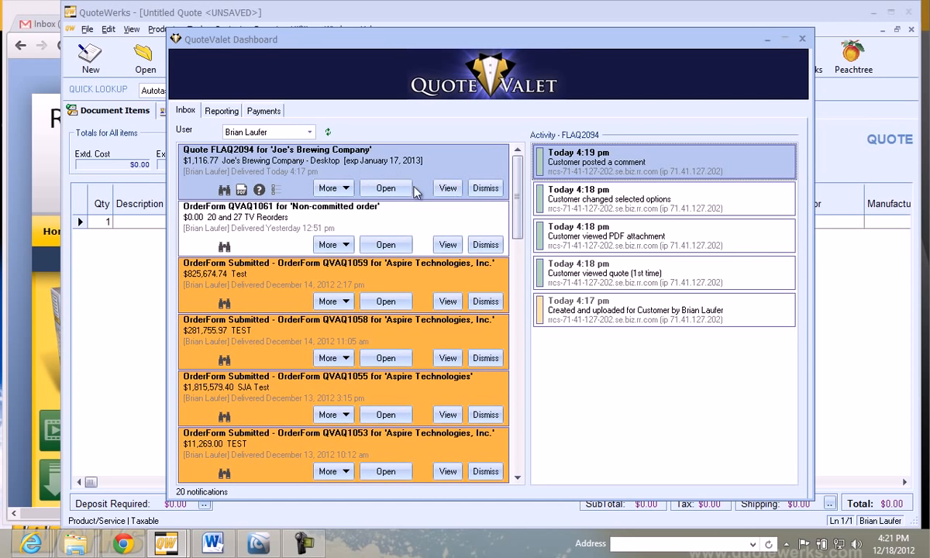
Open the Joe's Brewing Company quote from the dashboard with the customer's selected options applied, and close the dashboard
{"action": "left_click", "coordinate": [386, 188]}
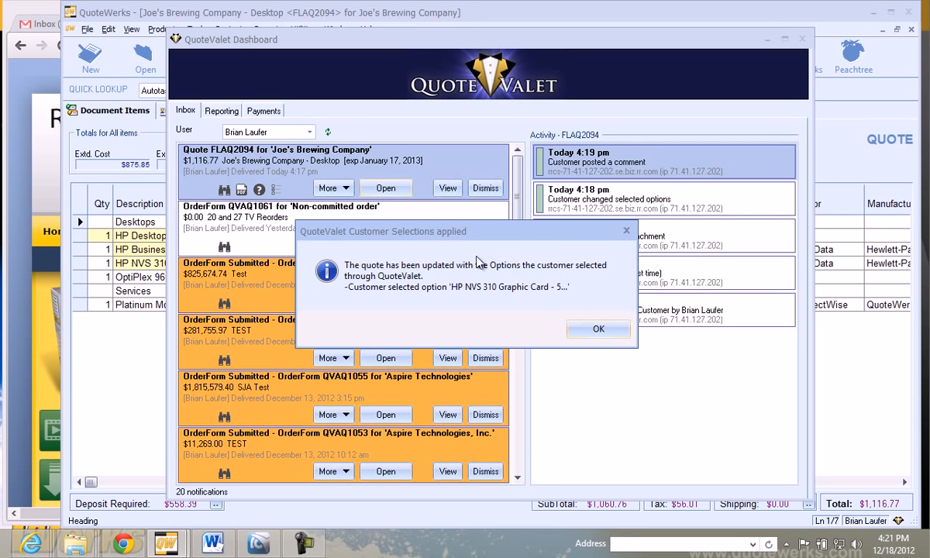
{"action": "left_click", "coordinate": [593, 329]}
{"action": "left_click", "coordinate": [802, 39]}
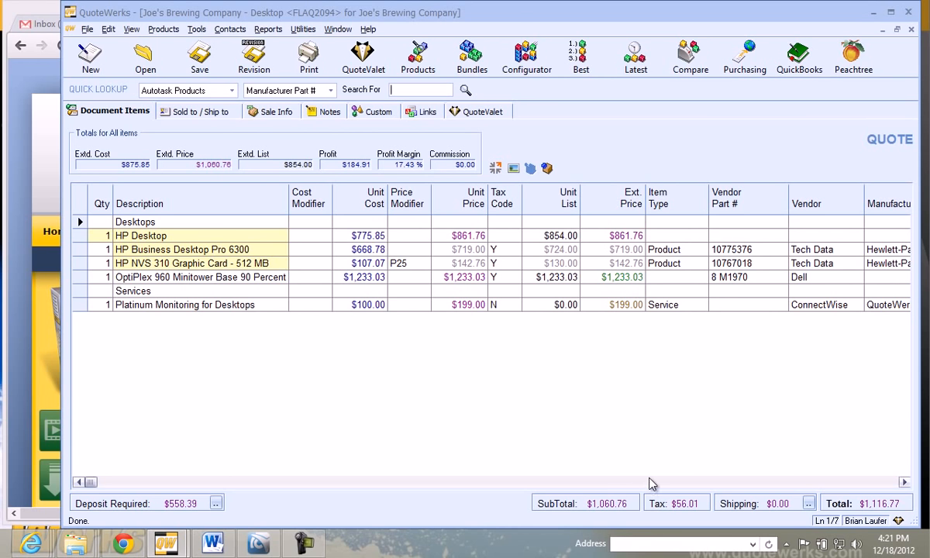
Search the Etilize product source for "hp 4014 printer" and select the HP LaserJet P4014DN, part CB512A#ABA
{"action": "left_click", "coordinate": [234, 304]}
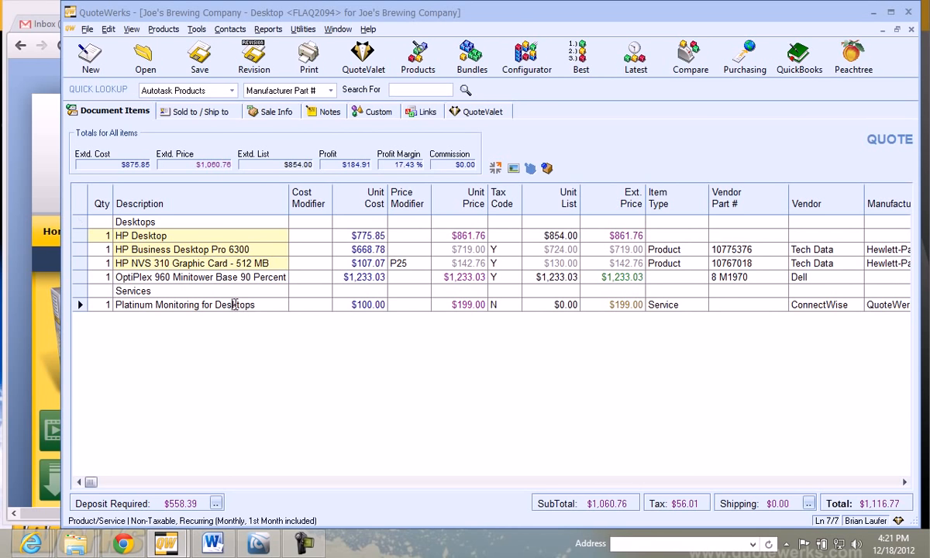
{"action": "left_click", "coordinate": [416, 62]}
{"action": "left_click", "coordinate": [153, 66]}
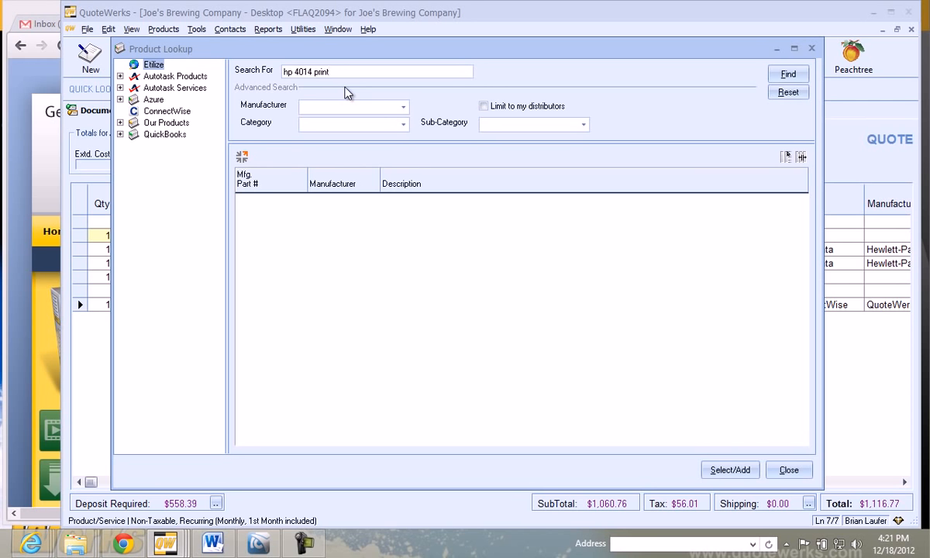
{"action": "key", "text": "Return"}
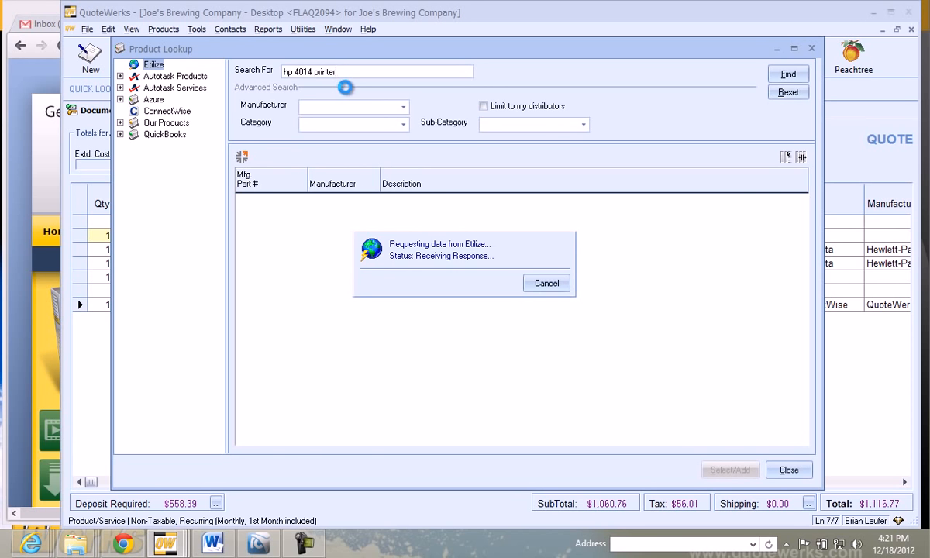
{"action": "left_click", "coordinate": [341, 222]}
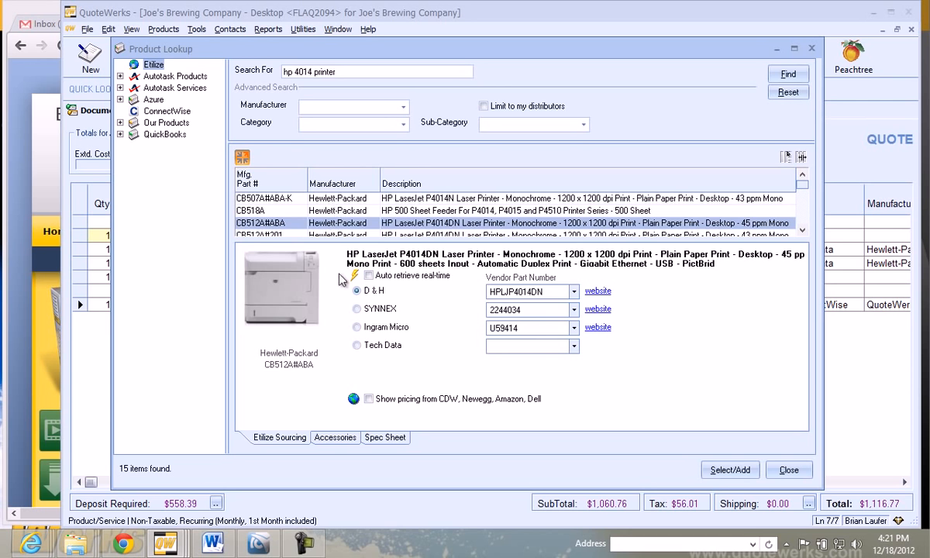
Filter the printer's accessories to Ink/Toner Cartridges and select the HP 64A Black Toner Cartridge
{"action": "left_click", "coordinate": [329, 437]}
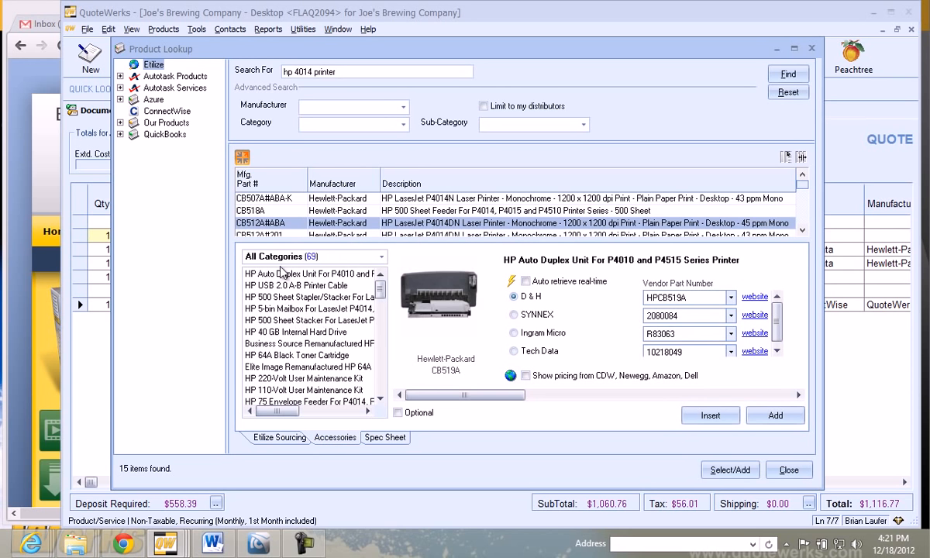
{"action": "left_click", "coordinate": [267, 257]}
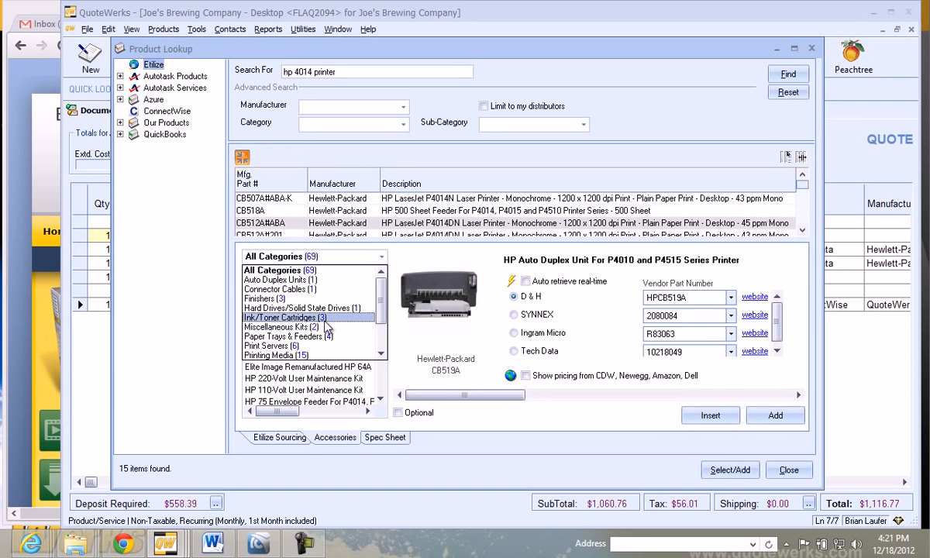
{"action": "left_click", "coordinate": [308, 316]}
{"action": "left_click", "coordinate": [283, 284]}
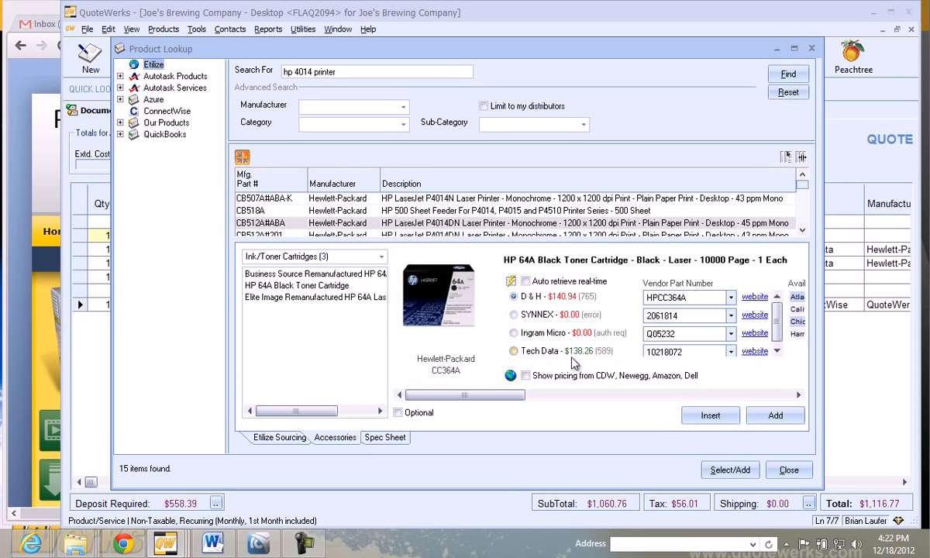
Append the HP 64A Black Toner Cartridge sourced from Tech Data to the quote, and close the product lookup
{"action": "left_click", "coordinate": [543, 351]}
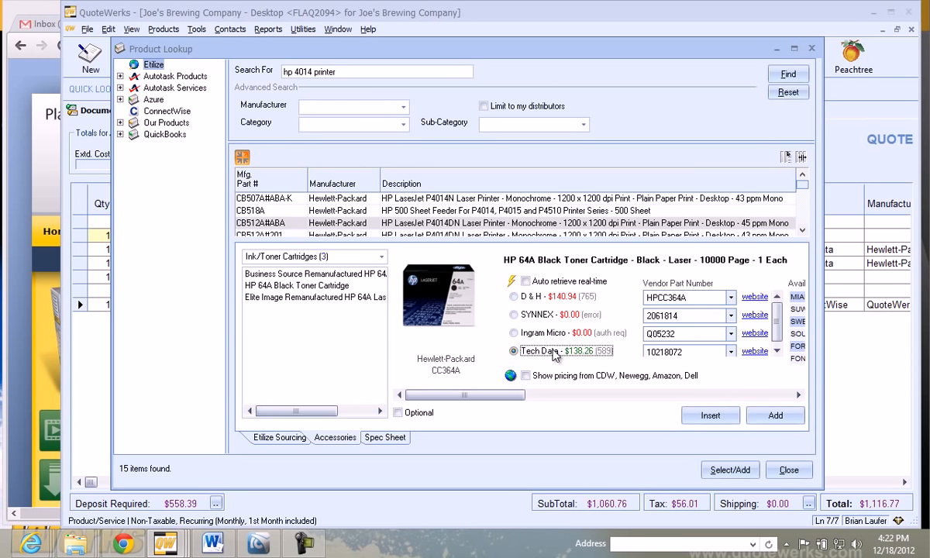
{"action": "double_click", "coordinate": [555, 353]}
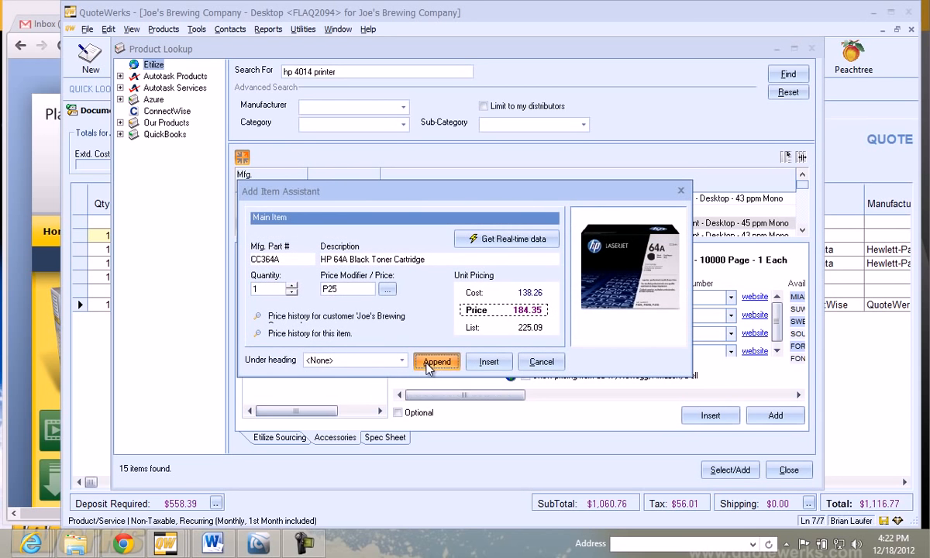
{"action": "left_click", "coordinate": [436, 362]}
{"action": "left_click", "coordinate": [790, 470]}
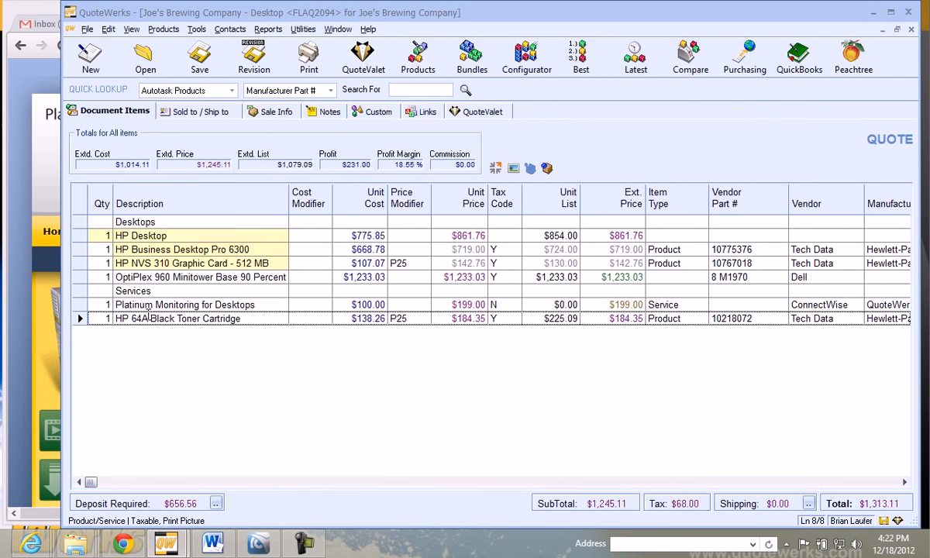
Insert a "Toner" heading above the HP 64A Black Toner Cartridge line
{"action": "left_click", "coordinate": [86, 319]}
{"action": "right_click", "coordinate": [80, 317]}
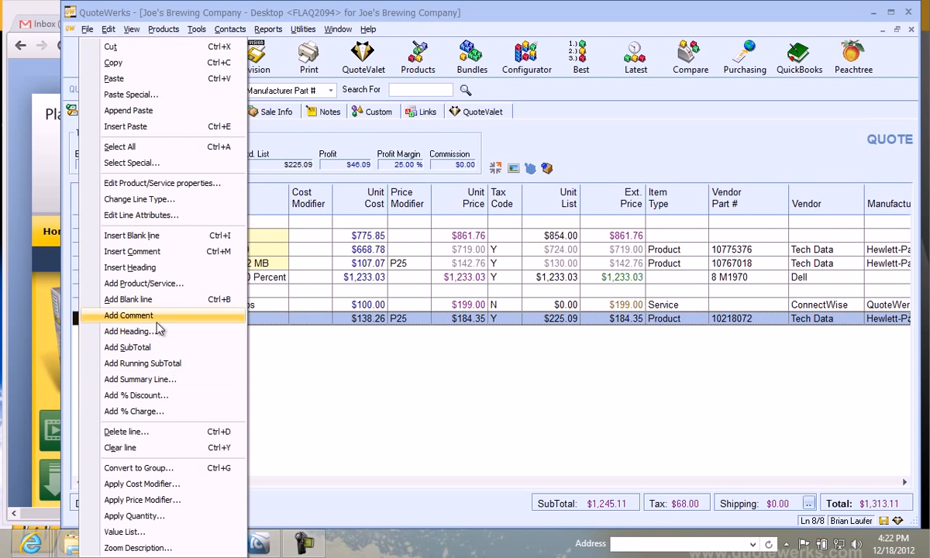
{"action": "left_click", "coordinate": [151, 269]}
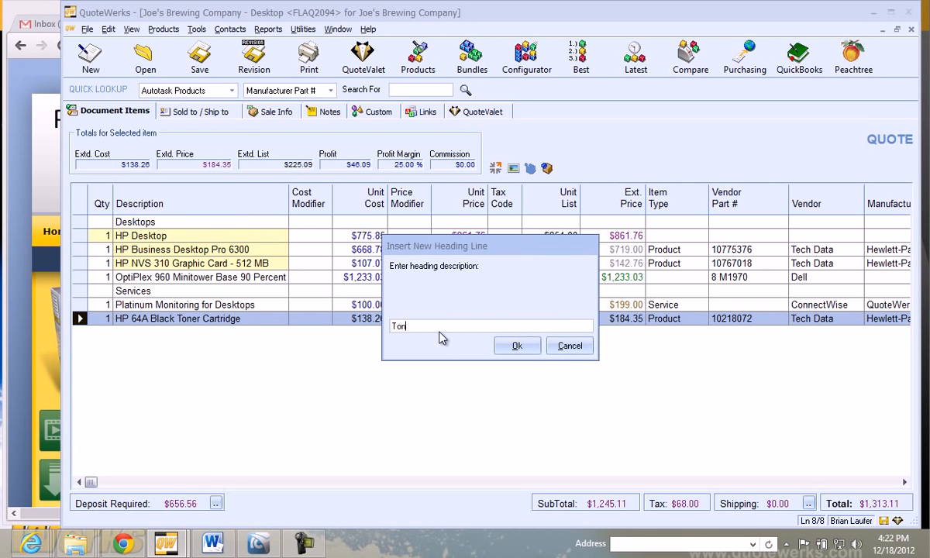
{"action": "left_click", "coordinate": [516, 346]}
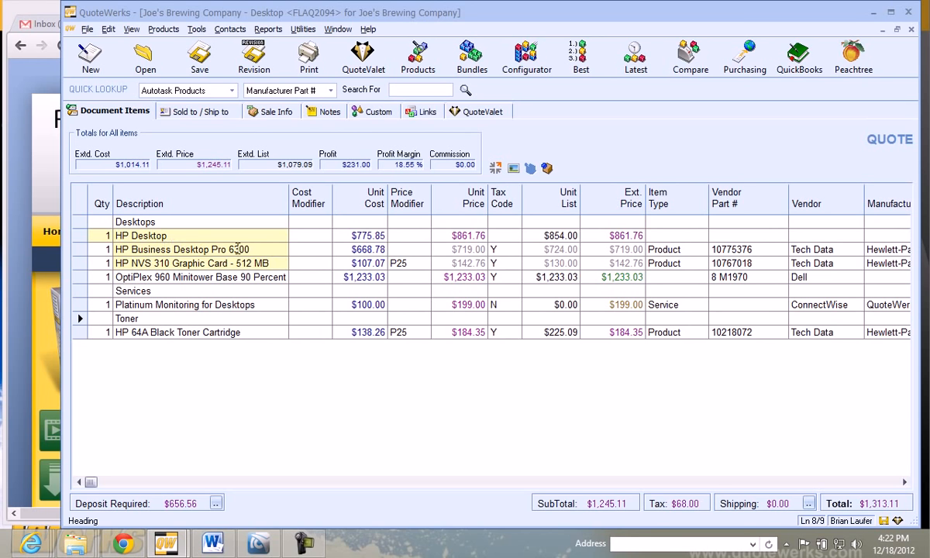
Retrieve real-time distributor pricing and availability for the HP Business Desktop Pro 6300 line, and hide its sourcing details again
{"action": "left_click", "coordinate": [82, 249]}
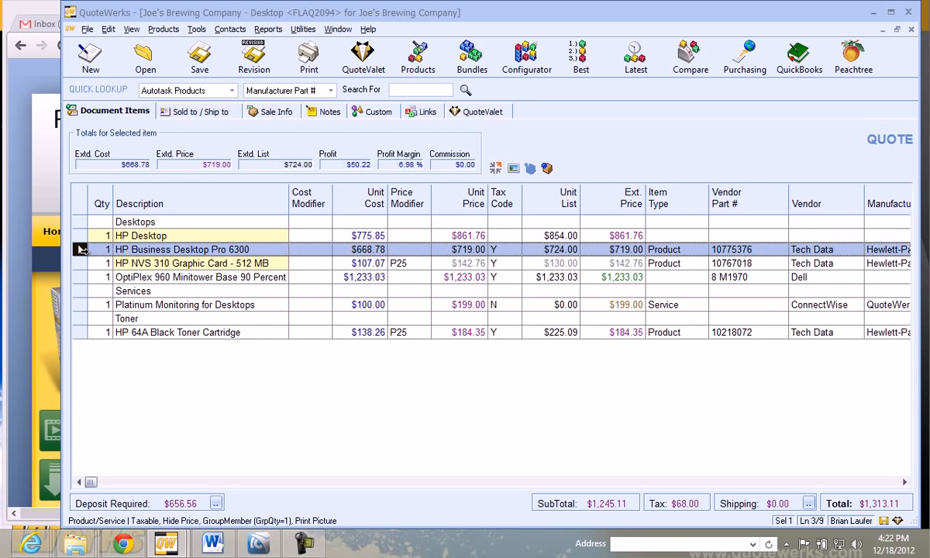
{"action": "left_click", "coordinate": [496, 167]}
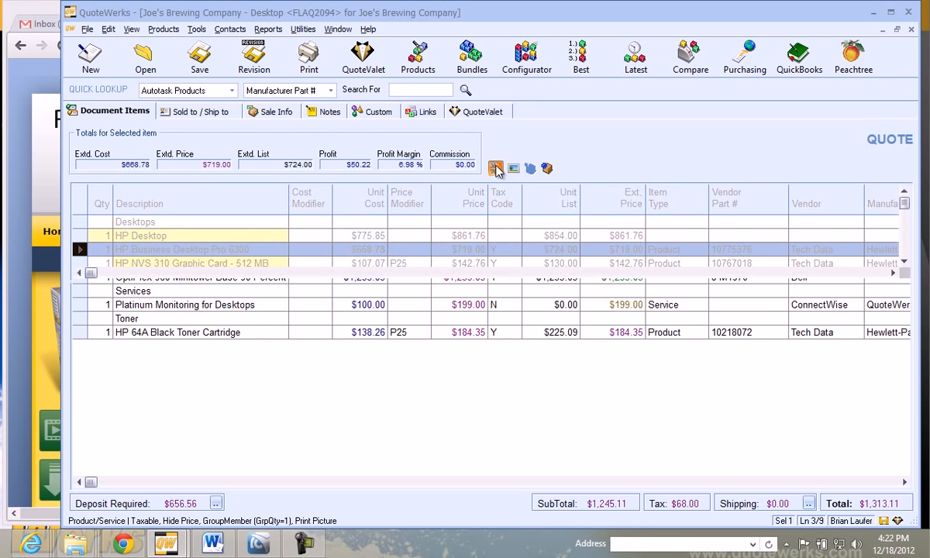
{"action": "left_click", "coordinate": [186, 317]}
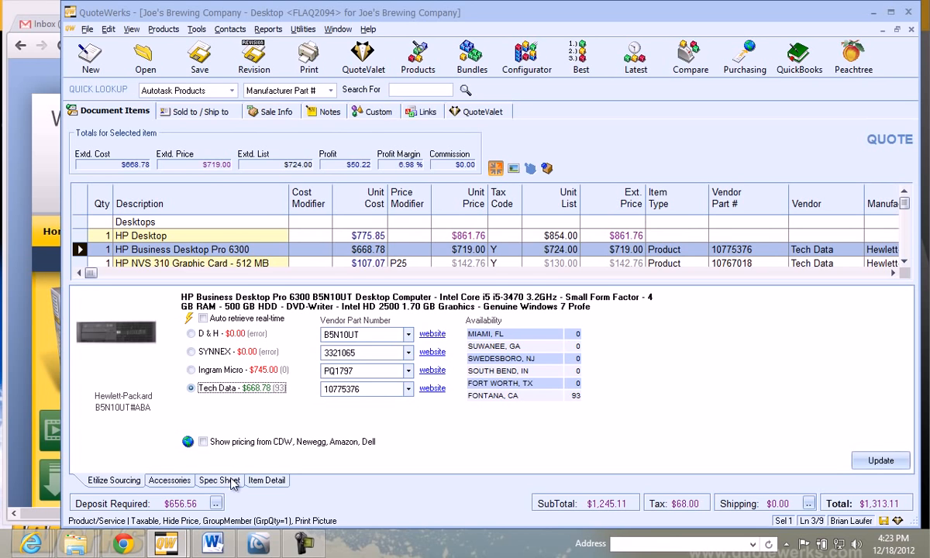
{"action": "left_click", "coordinate": [496, 169]}
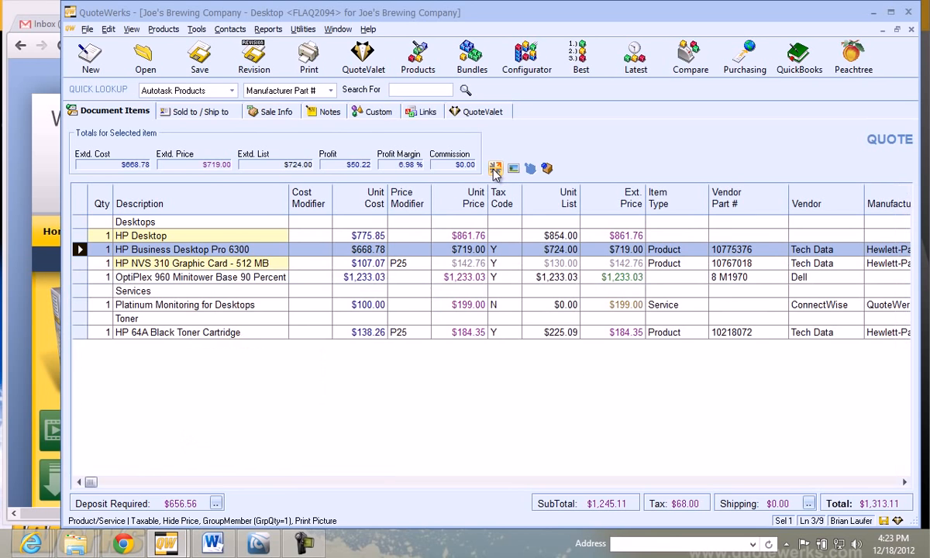
Save the quote as a new revision without deleting the previous revision
{"action": "left_click", "coordinate": [381, 266]}
{"action": "left_click", "coordinate": [255, 69]}
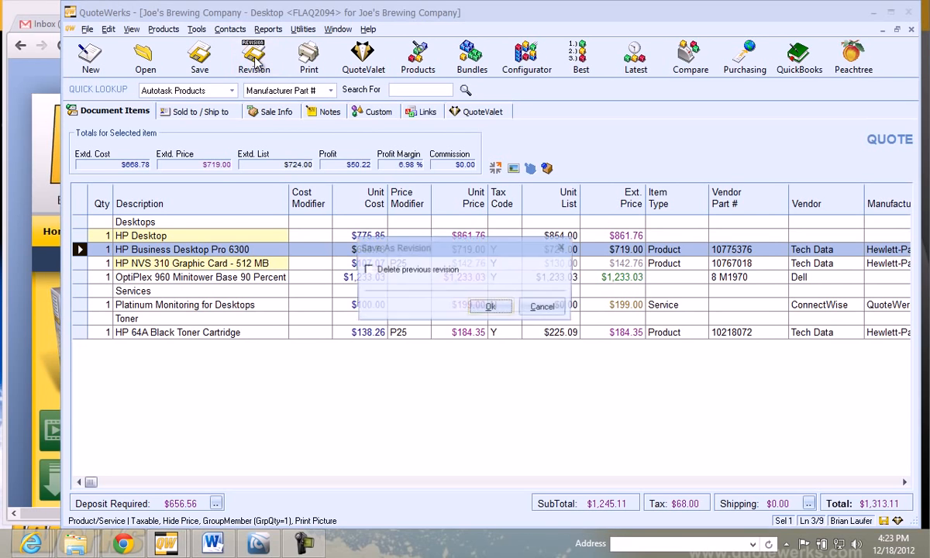
{"action": "left_click", "coordinate": [490, 308]}
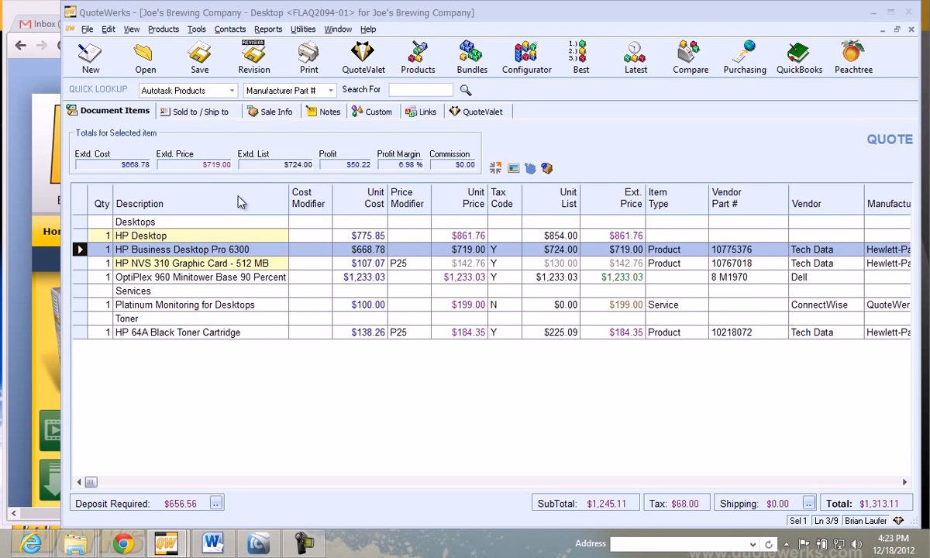
Generate the revised quote with the MSP Word Proposal layout and upload it to QuoteValet using the *[S]CustomerFacing template
{"action": "left_click", "coordinate": [304, 66]}
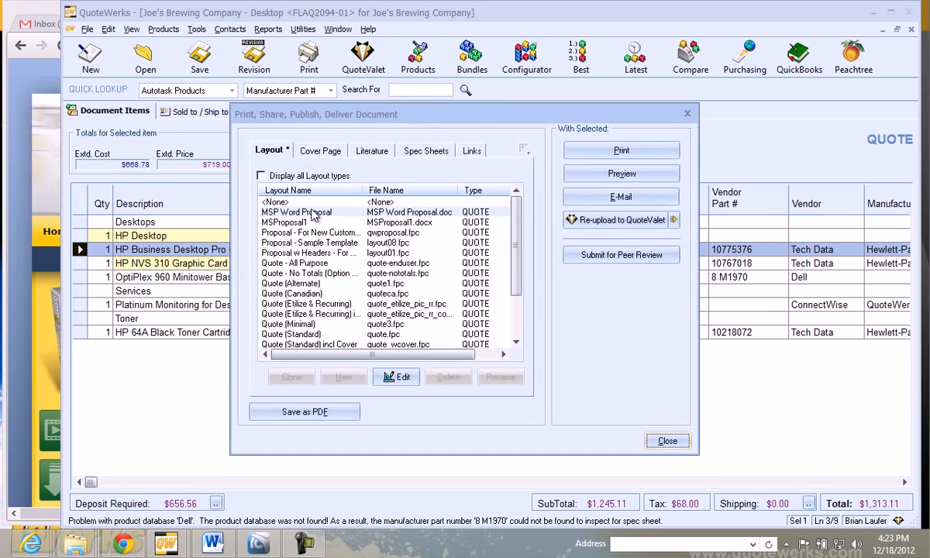
{"action": "left_click", "coordinate": [308, 213]}
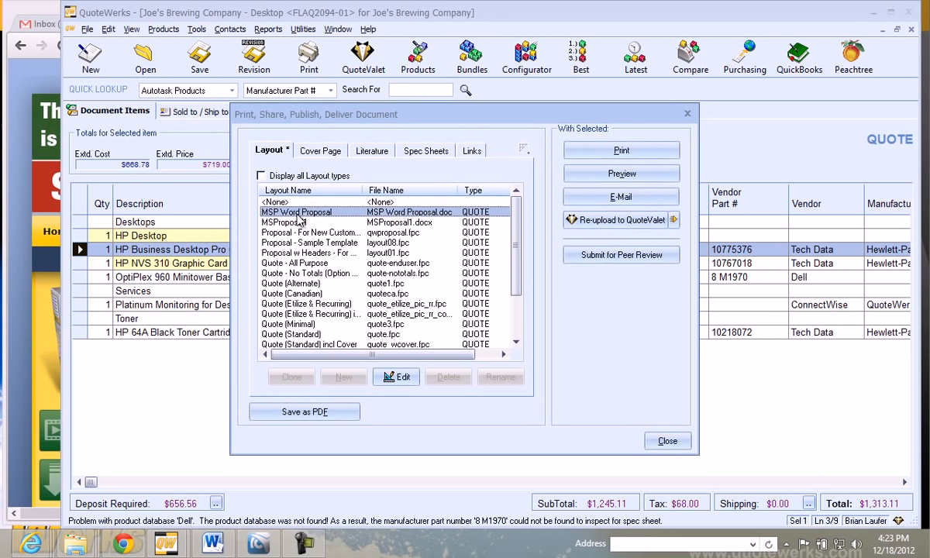
{"action": "left_click", "coordinate": [604, 221]}
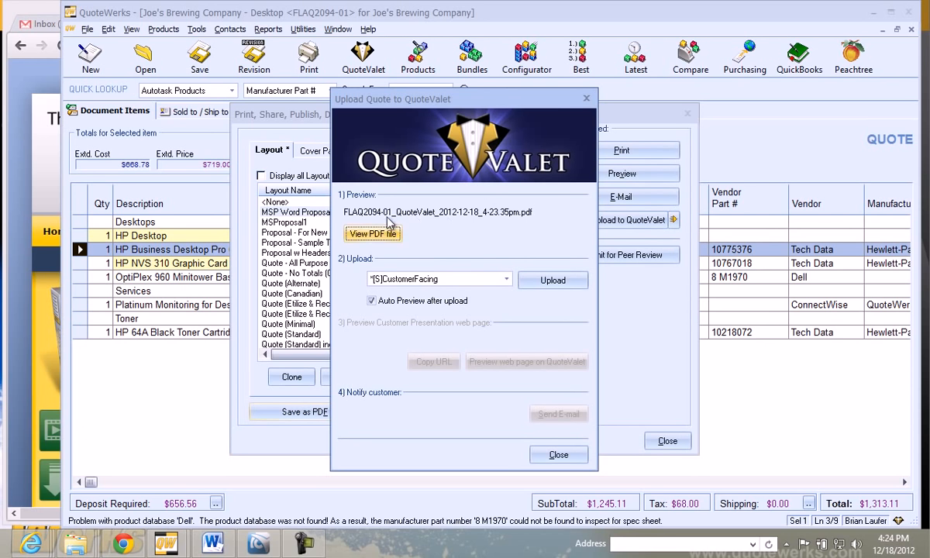
{"action": "left_click", "coordinate": [378, 236]}
{"action": "left_click", "coordinate": [550, 288]}
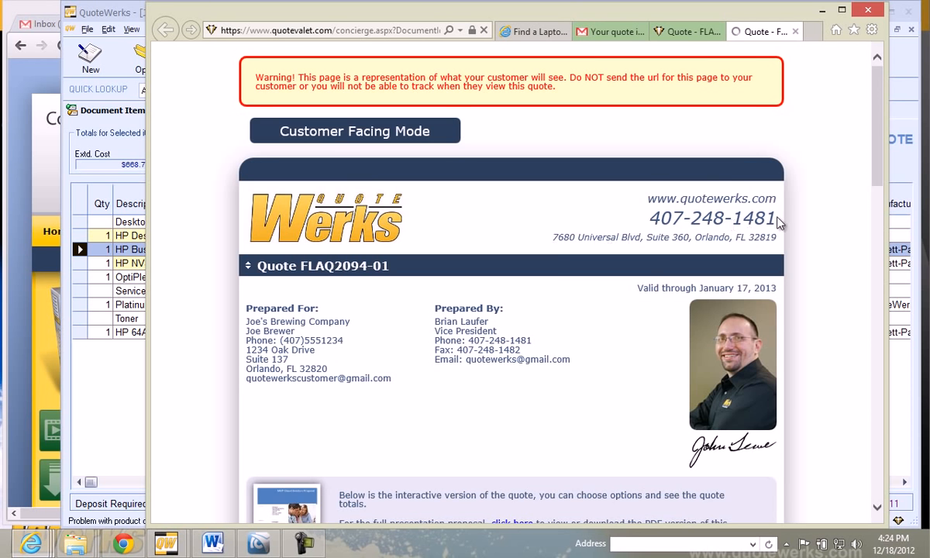
Review the revised quote's customer-facing web page through to its comments, close its preview, and return to QuoteWerks
{"action": "scroll", "coordinate": [822, 218], "scroll_direction": "down", "scroll_amount": 6}
{"action": "scroll", "coordinate": [822, 218], "scroll_direction": "up", "scroll_amount": 3}
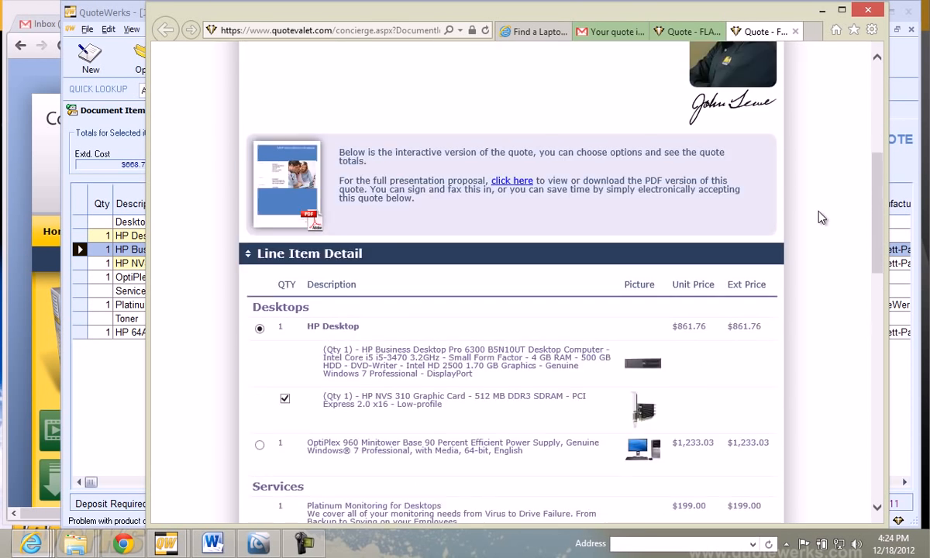
{"action": "scroll", "coordinate": [818, 217], "scroll_direction": "down", "scroll_amount": 3}
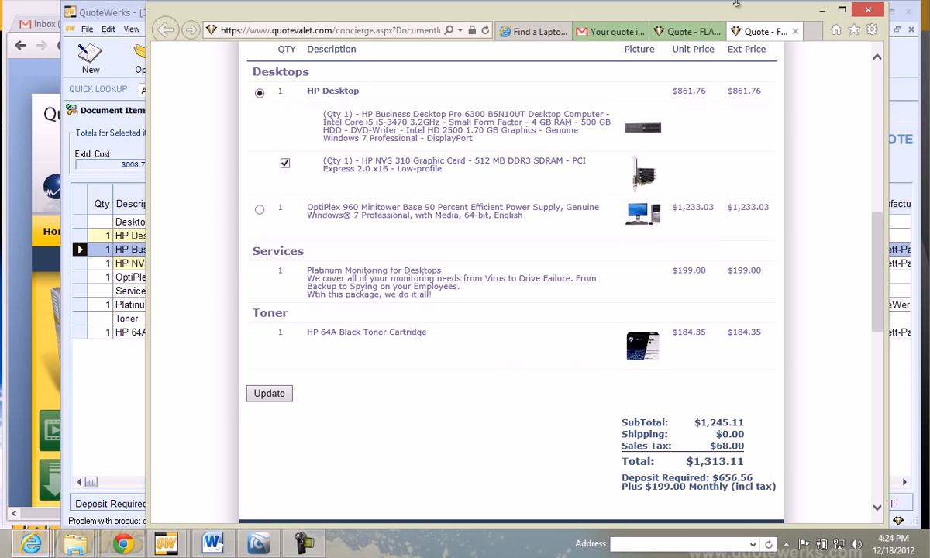
{"action": "scroll", "coordinate": [796, 38], "scroll_direction": "down", "scroll_amount": 10}
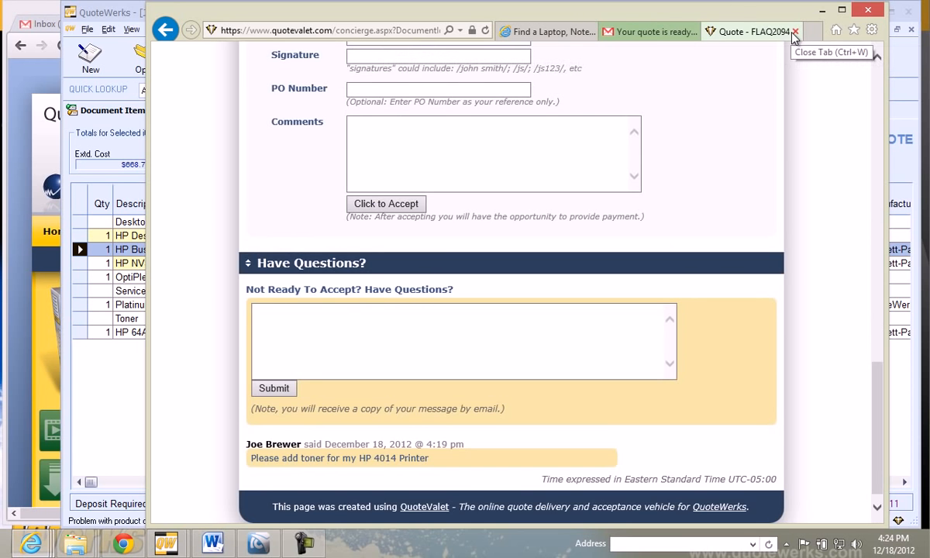
{"action": "left_click", "coordinate": [795, 32]}
{"action": "left_click", "coordinate": [180, 164]}
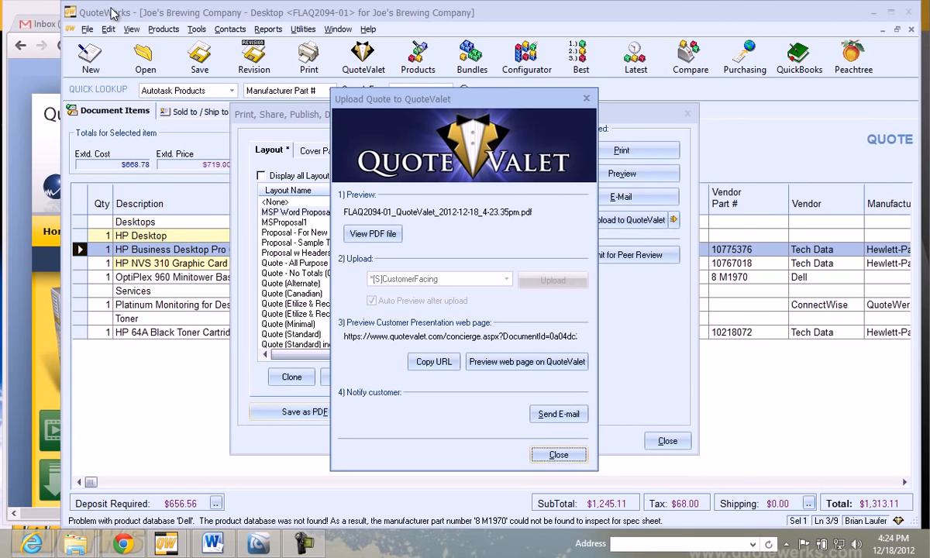
{"action": "left_click", "coordinate": [107, 19]}
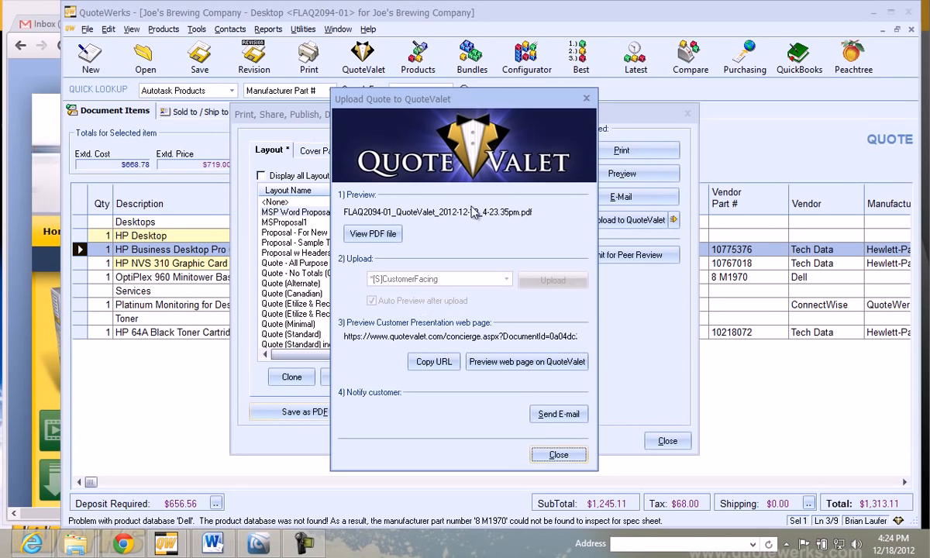
Send the customer the QuoteValet notification e-mail with its opening line reworded to "I've revised the quote for you.", and close the quote
{"action": "left_click", "coordinate": [572, 417]}
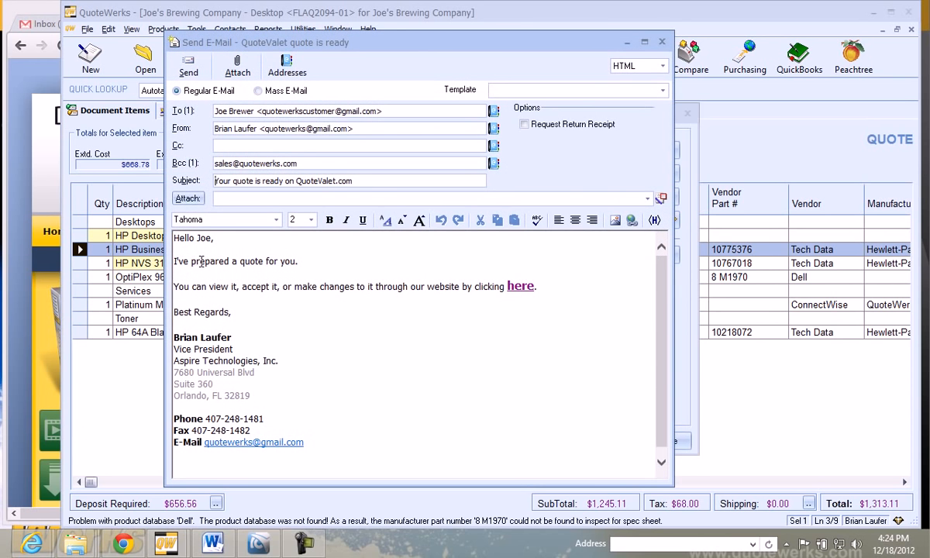
{"action": "key", "text": "BackSpace"}
{"action": "key", "text": "BackSpace"}
{"action": "key", "text": "BackSpace"}
{"action": "key", "text": "BackSpace"}
{"action": "key", "text": "BackSpace"}
{"action": "key", "text": "BackSpace"}
{"action": "key", "text": "BackSpace"}
{"action": "key", "text": "BackSpace"}
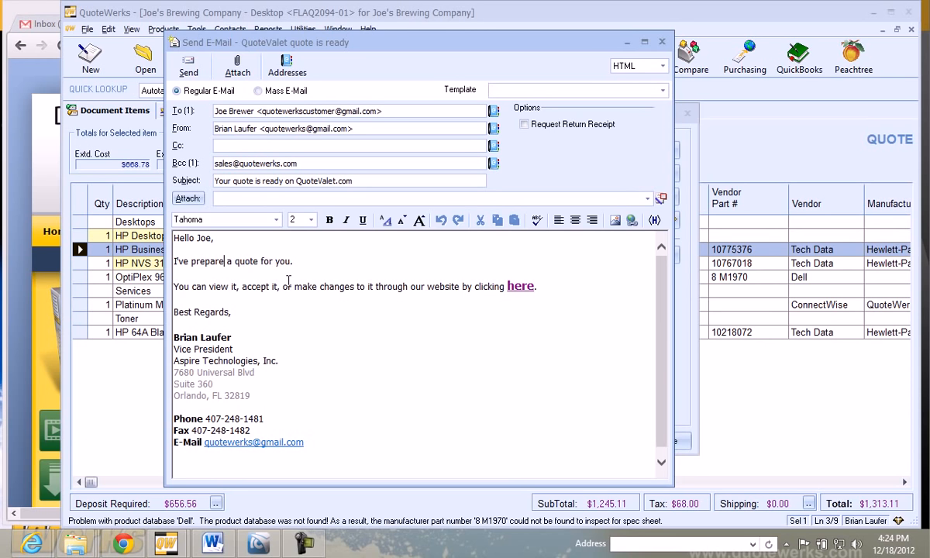
{"action": "type", "text": "revised the"}
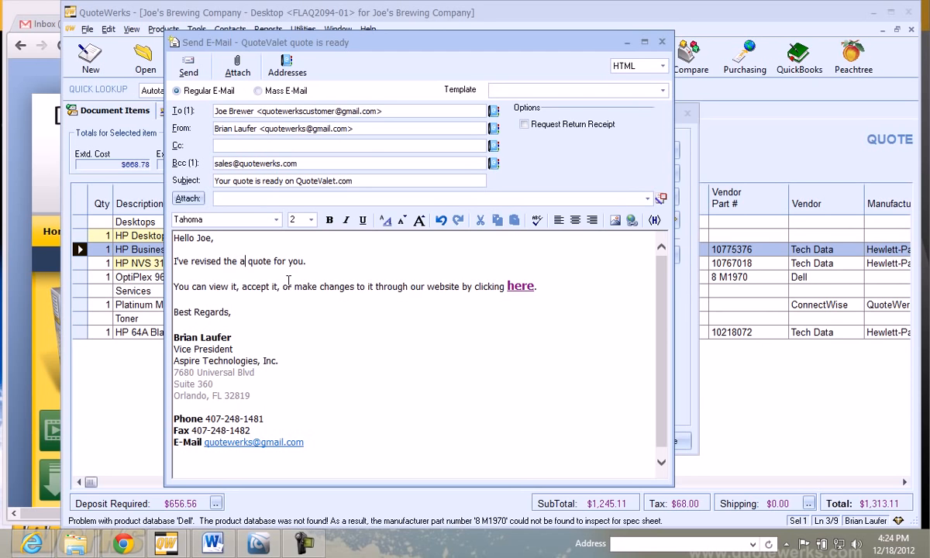
{"action": "key", "text": "BackSpace"}
{"action": "key", "text": "BackSpace"}
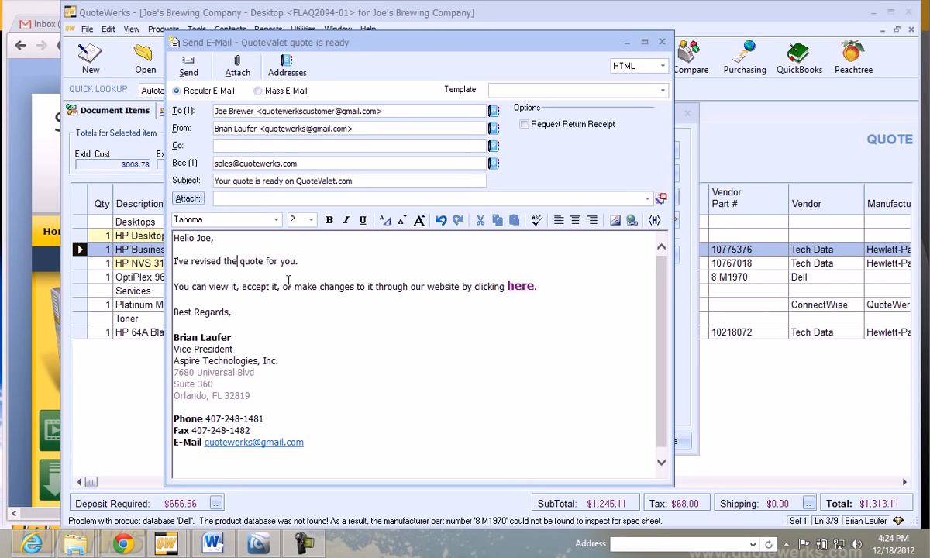
{"action": "left_click", "coordinate": [173, 61]}
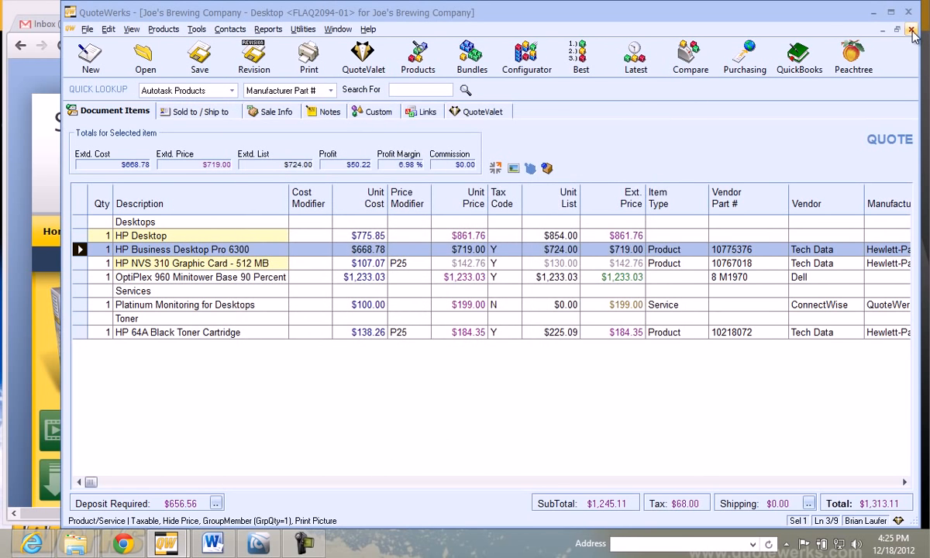
{"action": "left_click", "coordinate": [912, 30]}
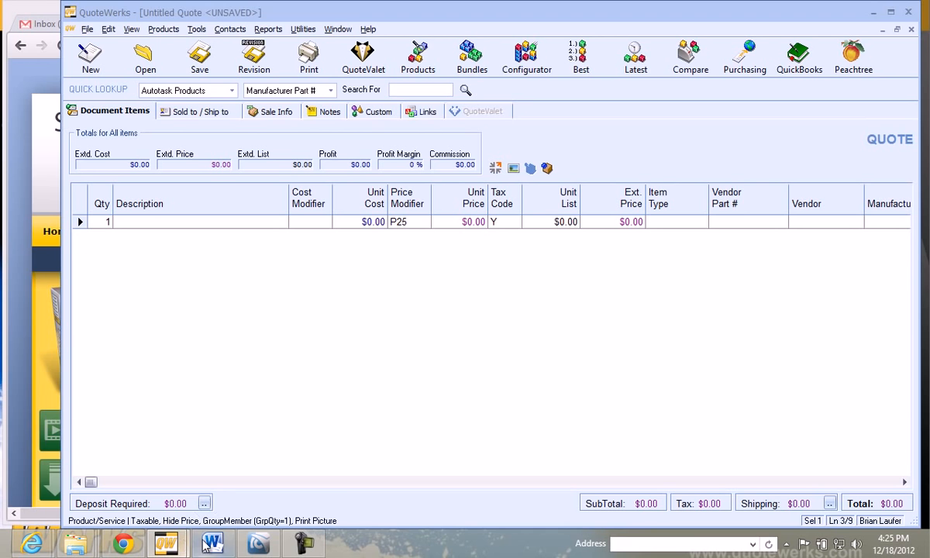
Switch to the customer's Gmail inbox in Internet Explorer, open the revised quote e-mail, and follow its link to the online quote
{"action": "mouse_move", "coordinate": [32, 542]}
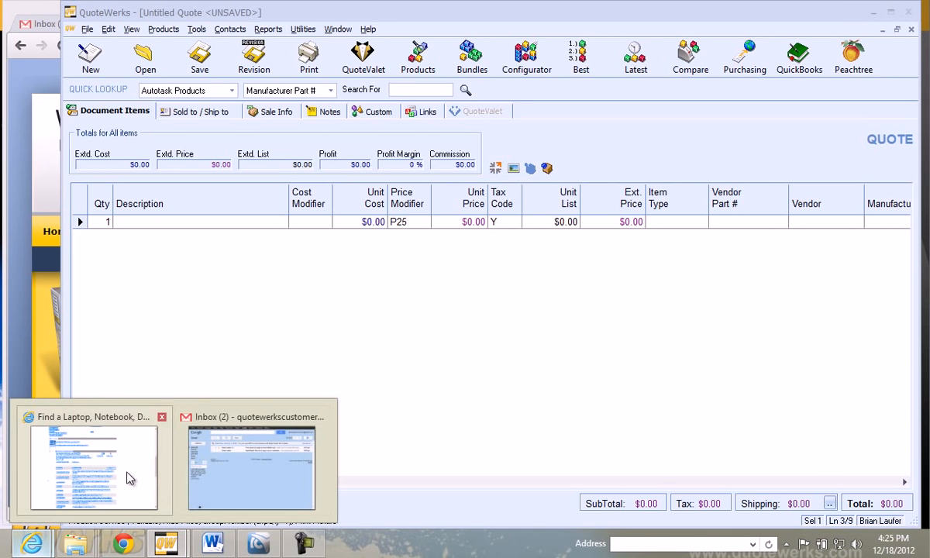
{"action": "left_click", "coordinate": [228, 459]}
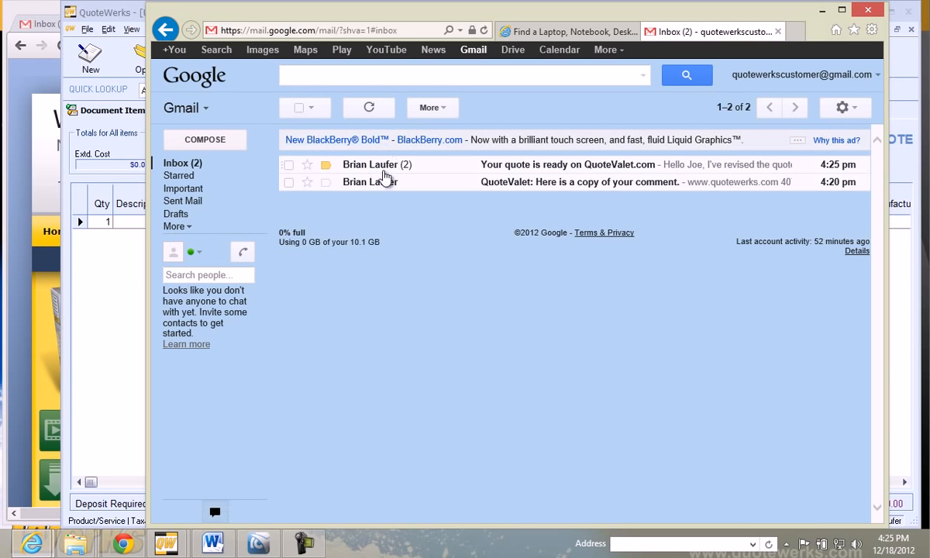
{"action": "left_click", "coordinate": [382, 165]}
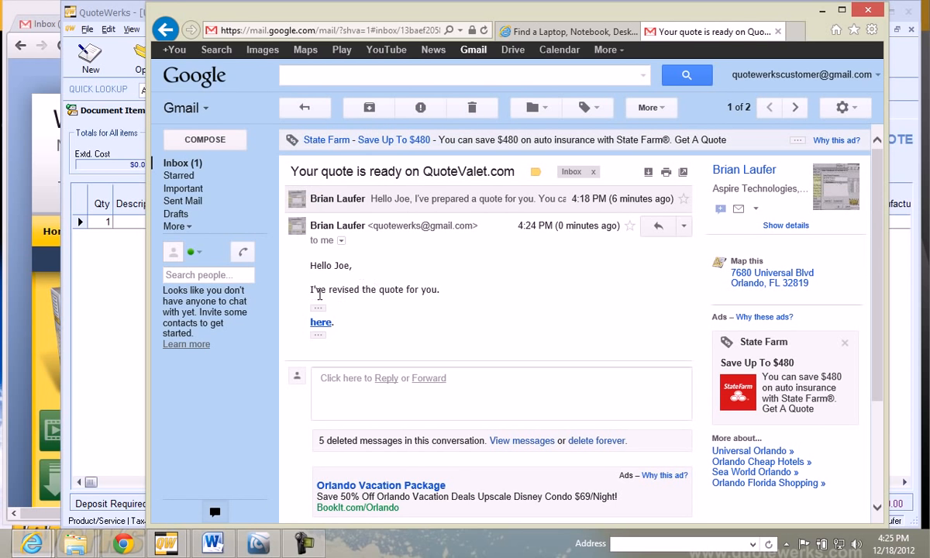
{"action": "left_click", "coordinate": [318, 308]}
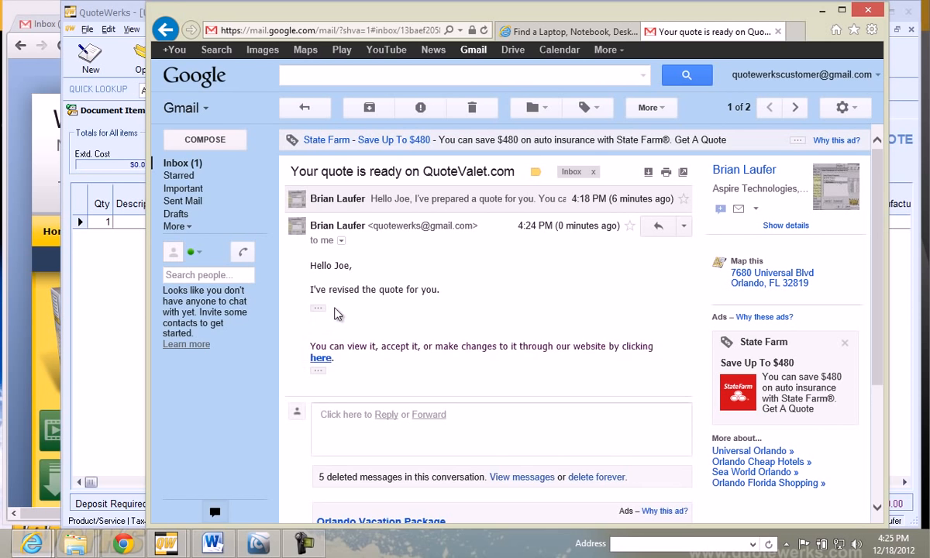
{"action": "left_click", "coordinate": [320, 359]}
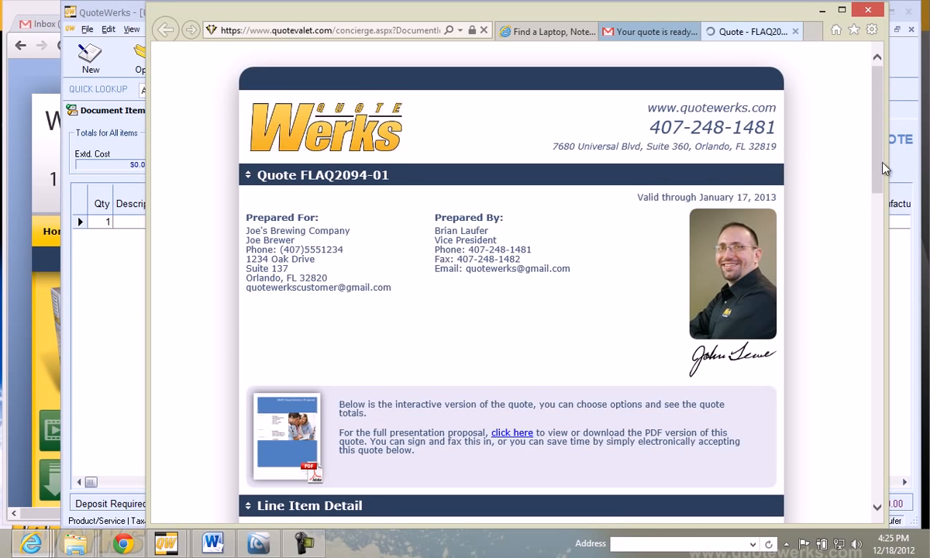
Agree to the terms in the online quote's order confirmation, and enter the customer's full name and initials as the signature
{"action": "scroll", "coordinate": [810, 197], "scroll_direction": "down", "scroll_amount": 5}
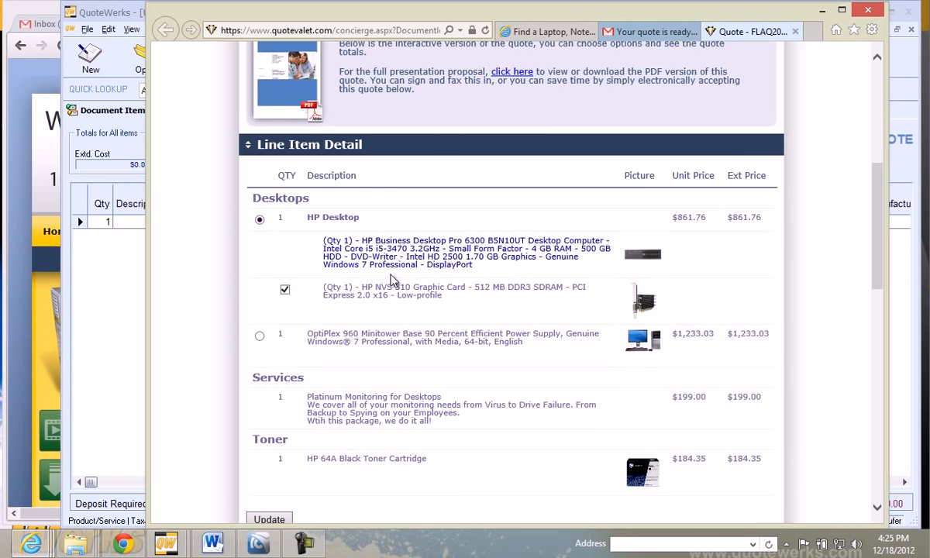
{"action": "scroll", "coordinate": [393, 280], "scroll_direction": "down", "scroll_amount": 4}
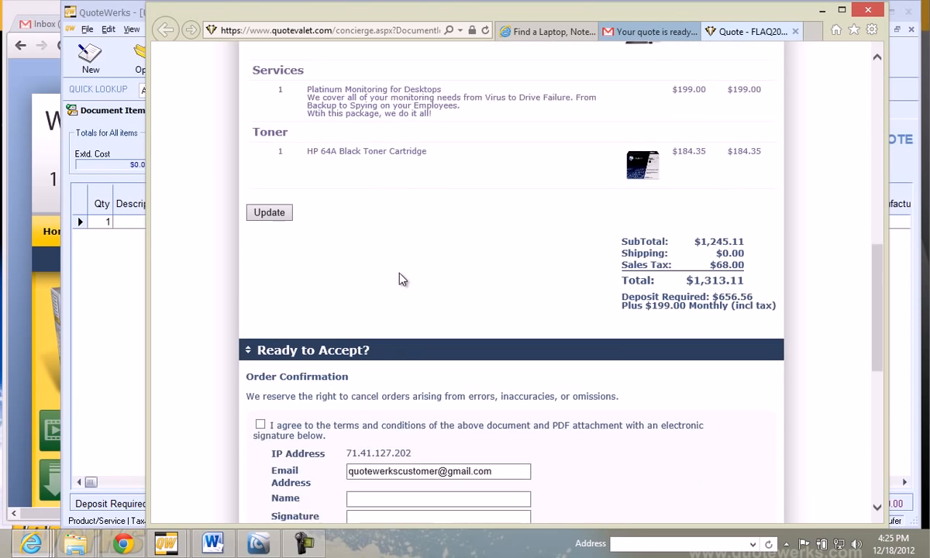
{"action": "scroll", "coordinate": [401, 280], "scroll_direction": "down", "scroll_amount": 2}
{"action": "left_click", "coordinate": [260, 298]}
{"action": "left_click", "coordinate": [382, 371]}
{"action": "type", "text": "Joe "}
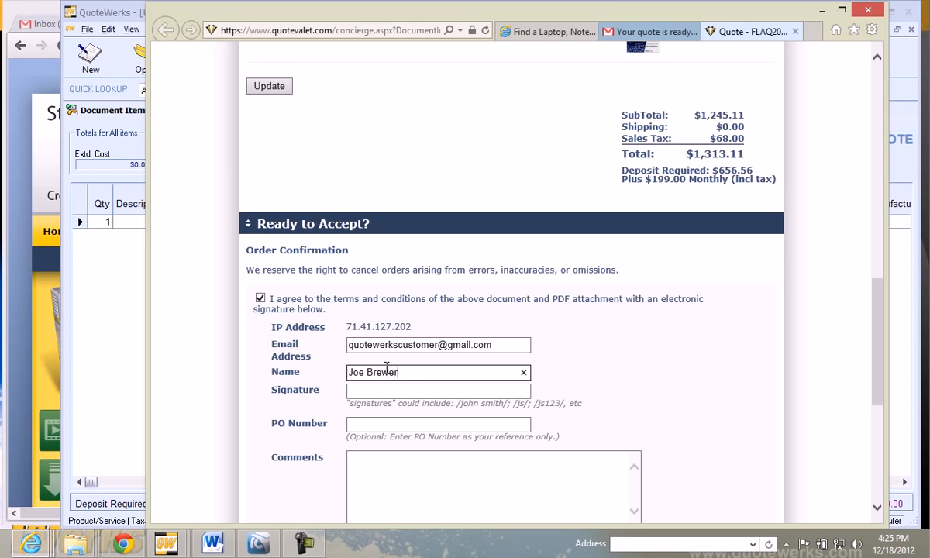
{"action": "type", "text": "Brewer"}
{"action": "left_click", "coordinate": [391, 386]}
{"action": "scroll", "coordinate": [394, 385], "scroll_direction": "down", "scroll_amount": 1}
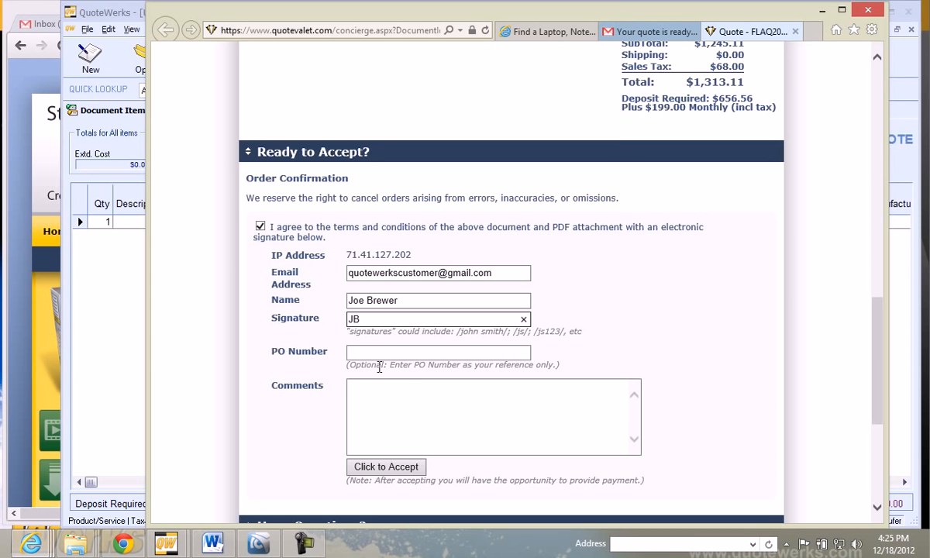
Accept the online quote, leaving the PO number and comments blank
{"action": "left_click", "coordinate": [384, 356]}
{"action": "left_click", "coordinate": [459, 421]}
{"action": "left_click", "coordinate": [655, 356]}
{"action": "scroll", "coordinate": [405, 351], "scroll_direction": "down", "scroll_amount": 3}
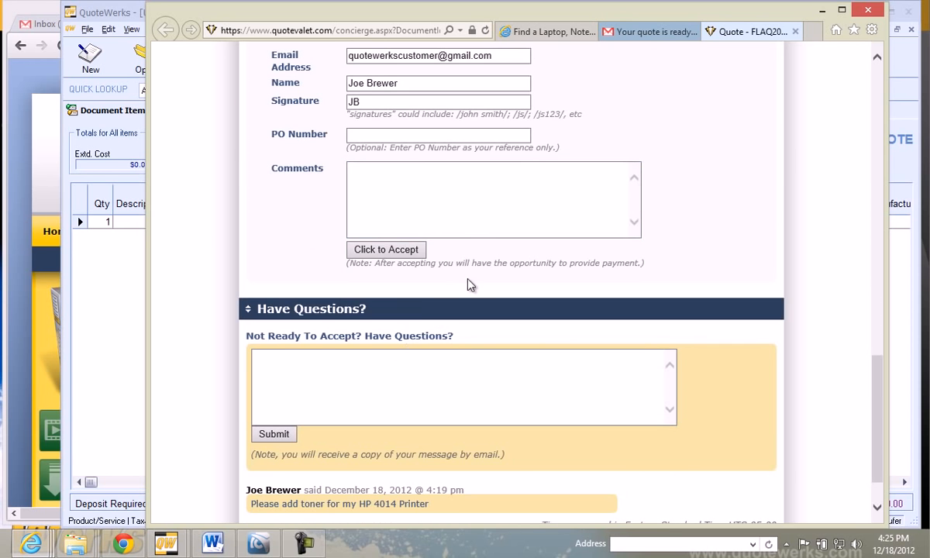
{"action": "left_click", "coordinate": [372, 254]}
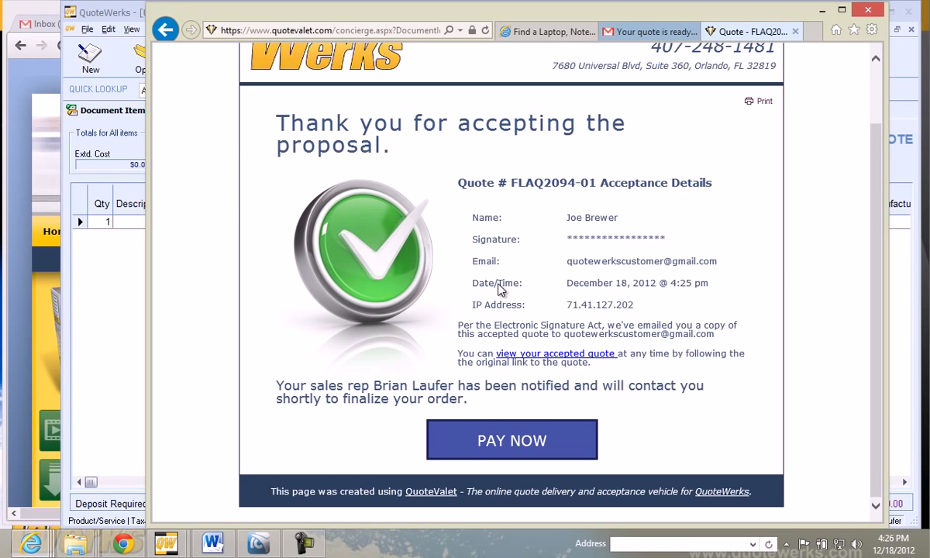
Open the payment page for the accepted quote, and examine the deposit amount, credit card details and billing address fields
{"action": "left_click", "coordinate": [531, 423]}
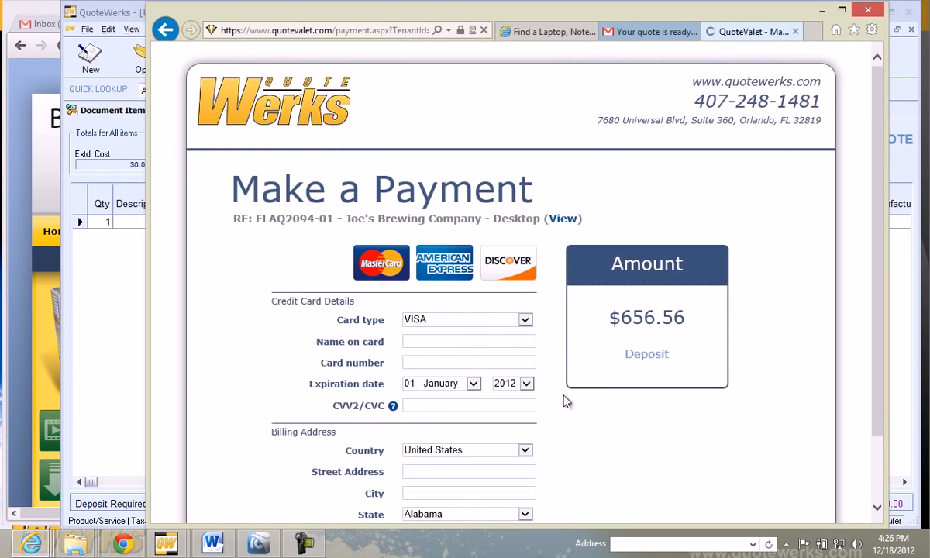
{"action": "scroll", "coordinate": [563, 395], "scroll_direction": "down", "scroll_amount": 2}
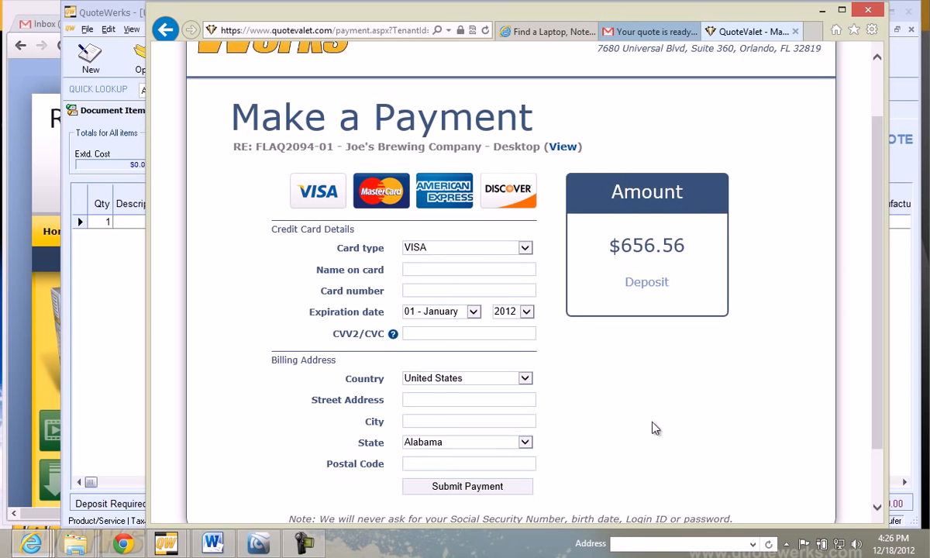
{"action": "scroll", "coordinate": [654, 429], "scroll_direction": "down", "scroll_amount": 2}
{"action": "scroll", "coordinate": [652, 426], "scroll_direction": "up", "scroll_amount": 4}
{"action": "scroll", "coordinate": [652, 426], "scroll_direction": "down", "scroll_amount": 4}
{"action": "scroll", "coordinate": [652, 426], "scroll_direction": "up", "scroll_amount": 4}
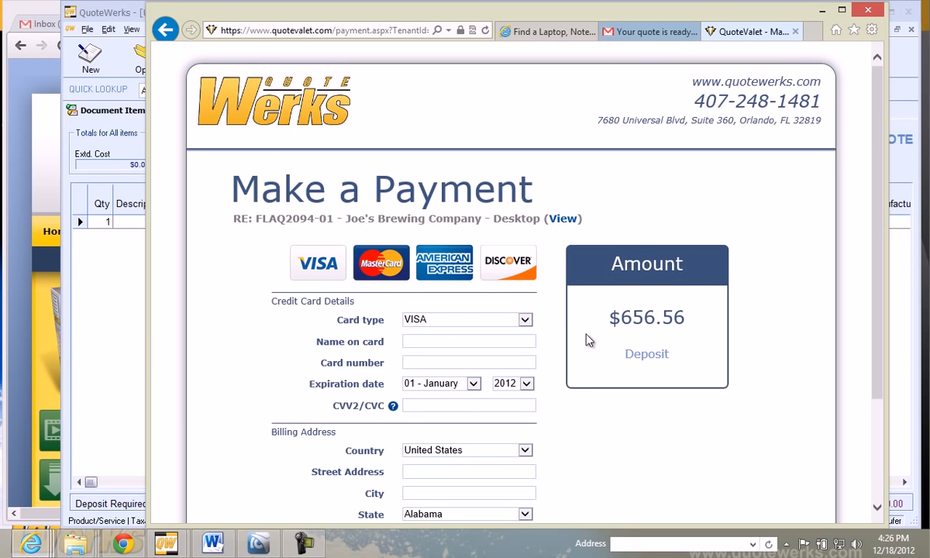
Switch to QuoteWerks and open the QuoteValet dashboard to review the activity on the accepted Joe's Brewing Company quote
{"action": "left_click", "coordinate": [118, 15]}
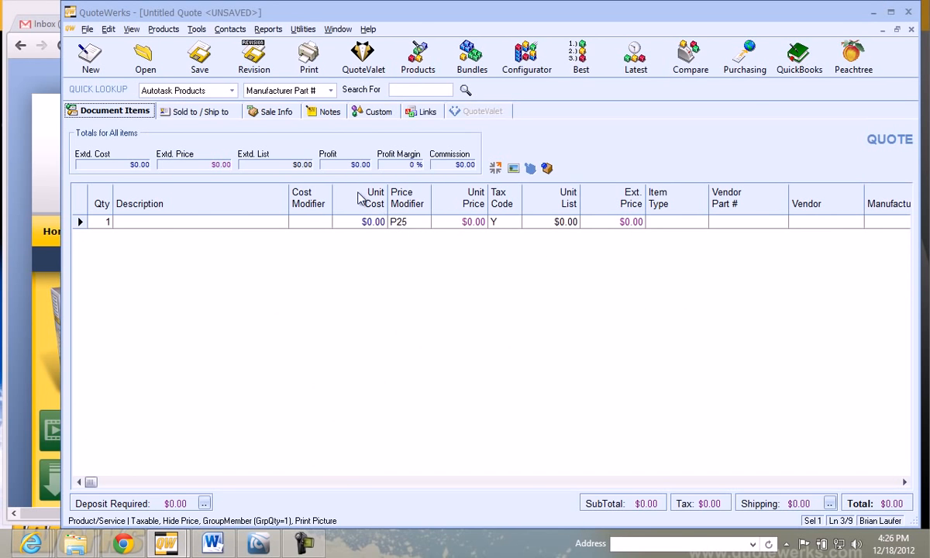
{"action": "left_click", "coordinate": [358, 67]}
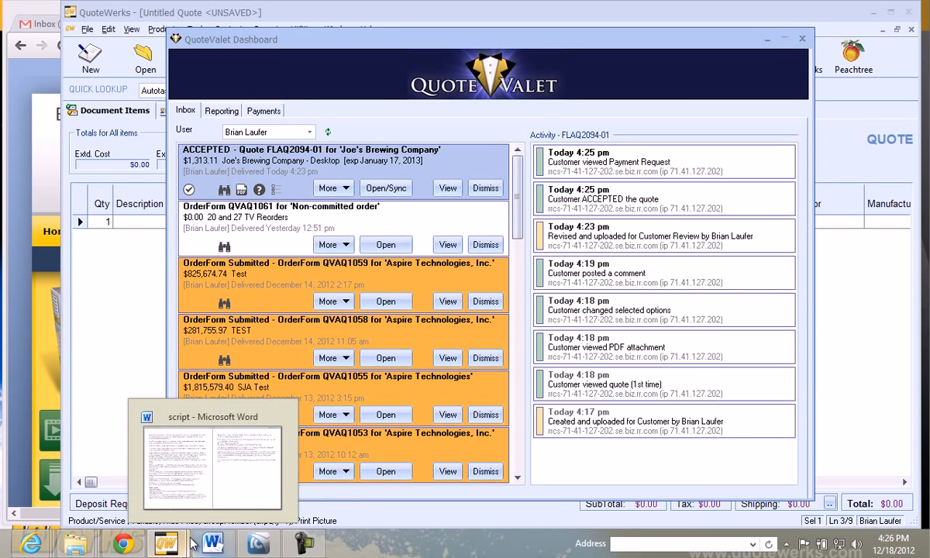
{"action": "mouse_move", "coordinate": [166, 543]}
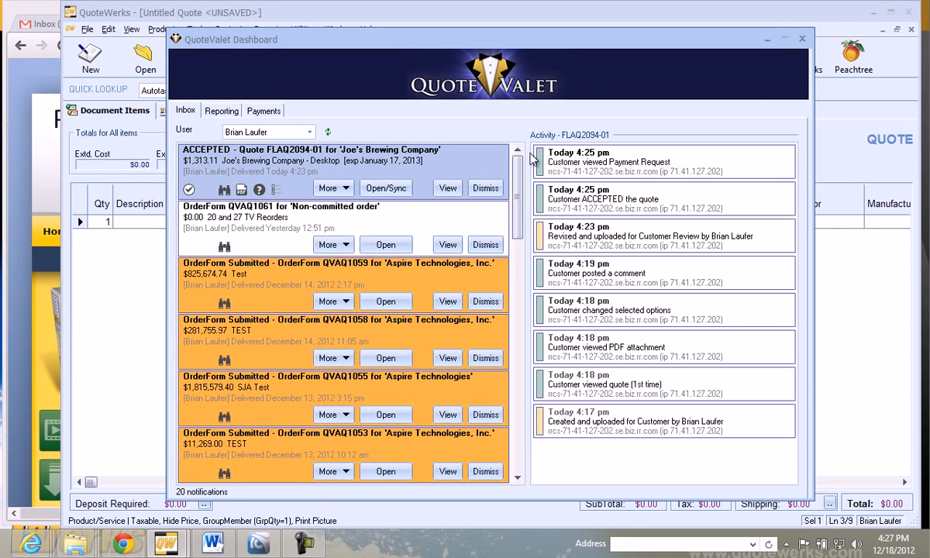
Sync the accepted Joe's Brewing Company quote, convert it to an order without the non-selected optional items, and show the order's line items
{"action": "left_click", "coordinate": [387, 189]}
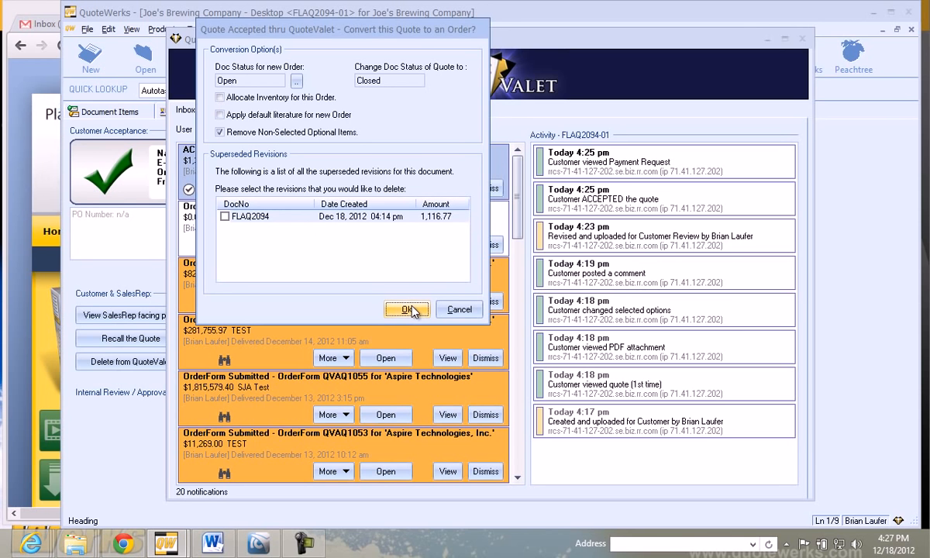
{"action": "left_click", "coordinate": [408, 309]}
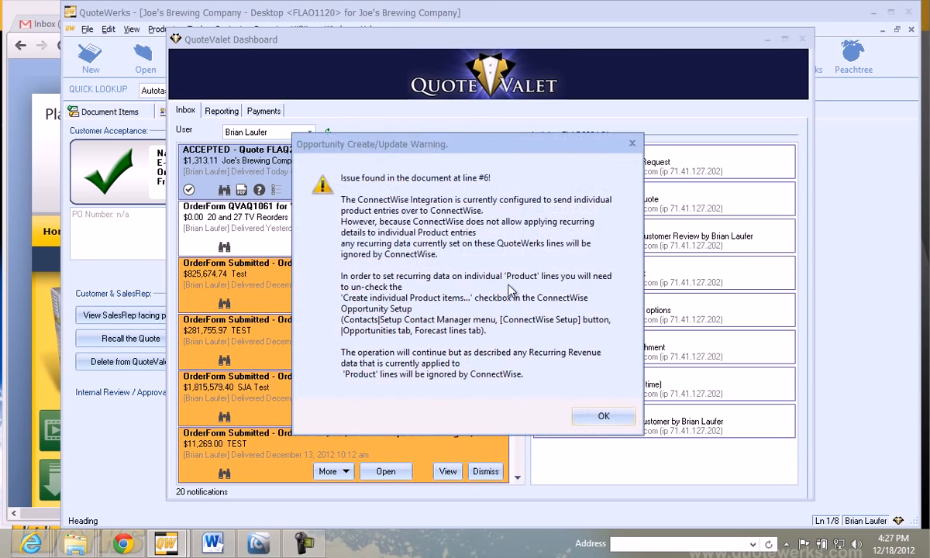
{"action": "left_click", "coordinate": [599, 423]}
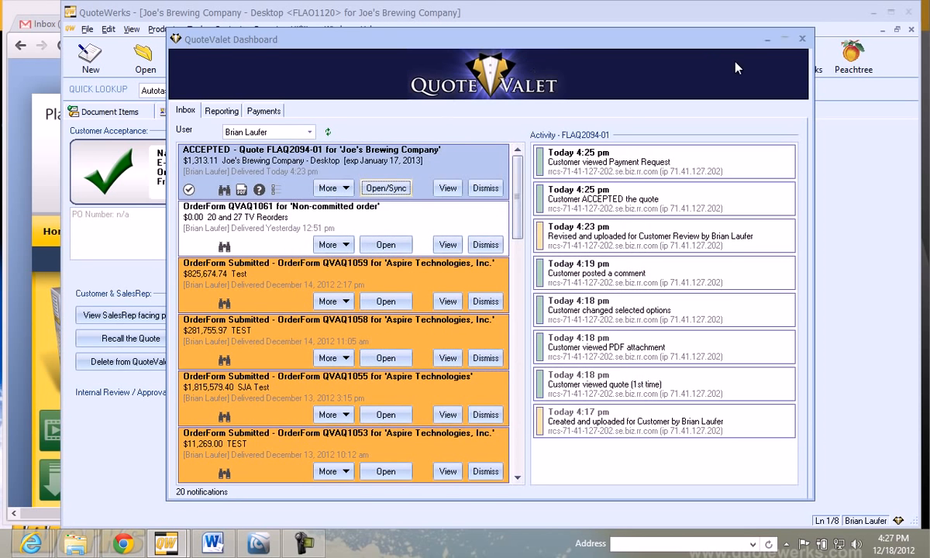
{"action": "left_click", "coordinate": [767, 38]}
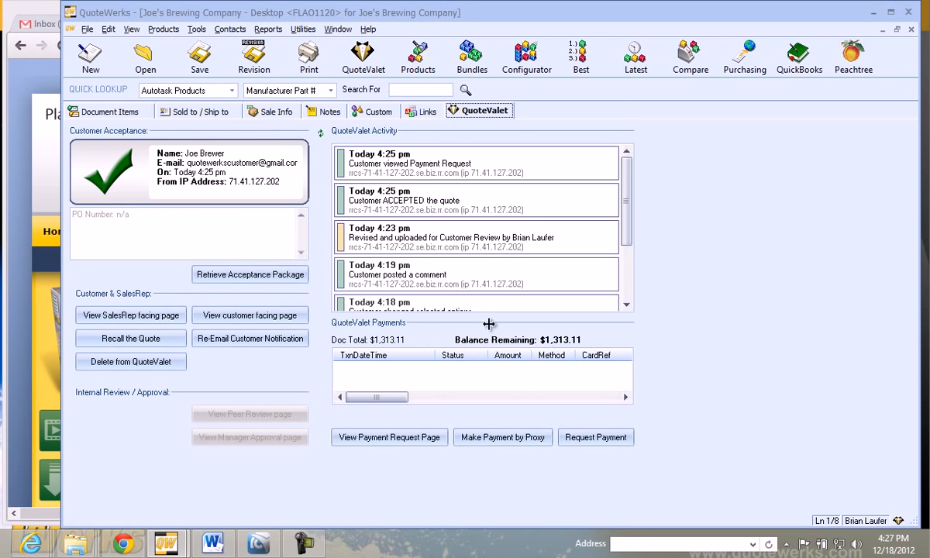
{"action": "left_click", "coordinate": [110, 112]}
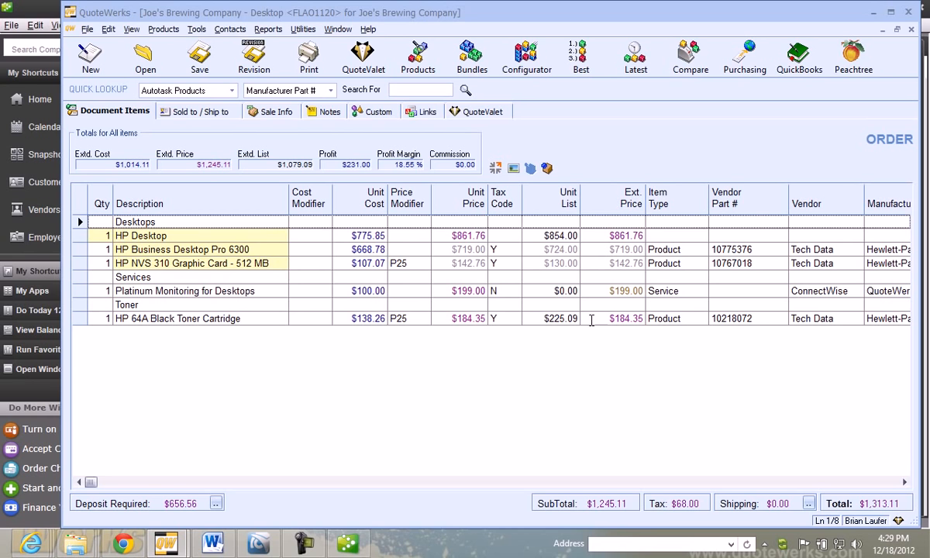
{"action": "left_click", "coordinate": [592, 321]}
Start exporting the Joe's Brewing Company order totalling 1313.11 to QuickBooks
{"action": "left_click", "coordinate": [799, 56]}
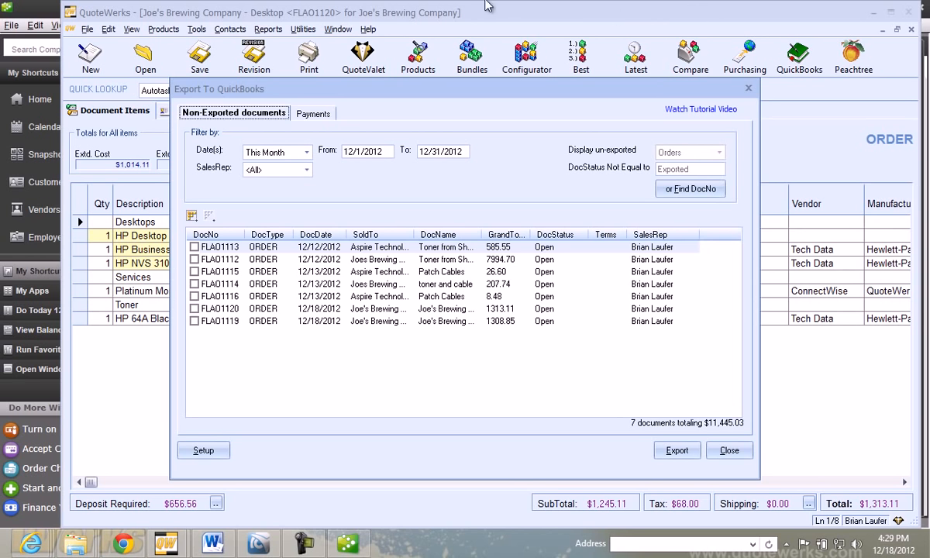
{"action": "left_click", "coordinate": [194, 310]}
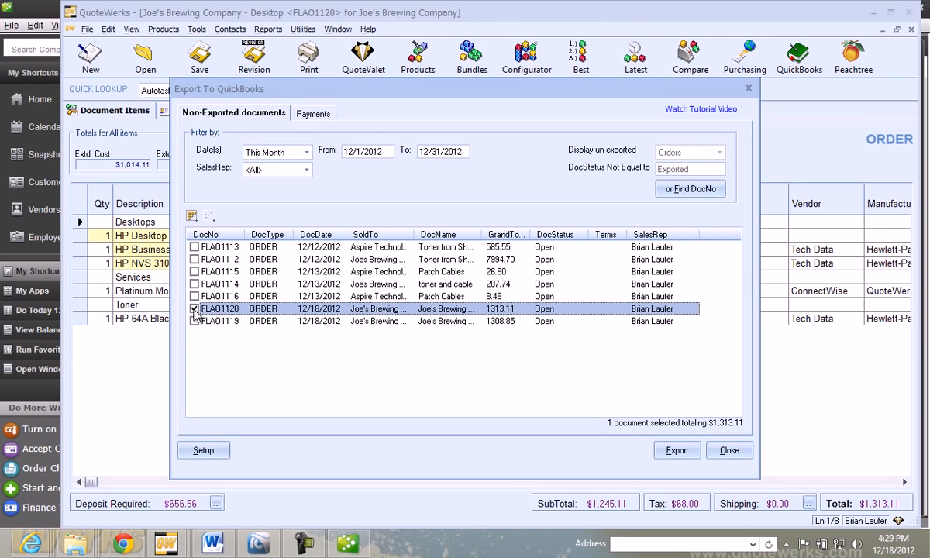
{"action": "left_click", "coordinate": [676, 451]}
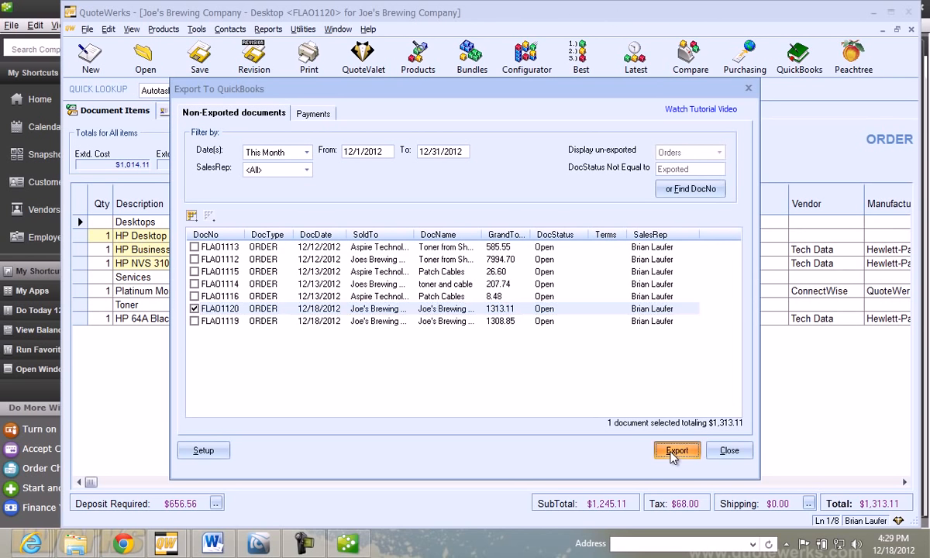
{"action": "left_click", "coordinate": [460, 317]}
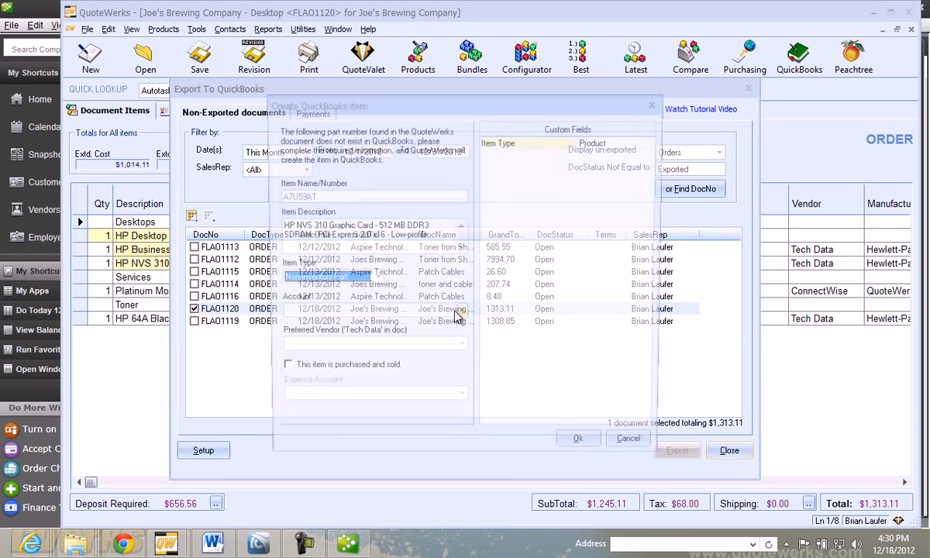
Create the HP NVS 310 Graphic Card in QuickBooks as a non-inventory part under the Sales - Hardware (Income) account
{"action": "left_click", "coordinate": [443, 313]}
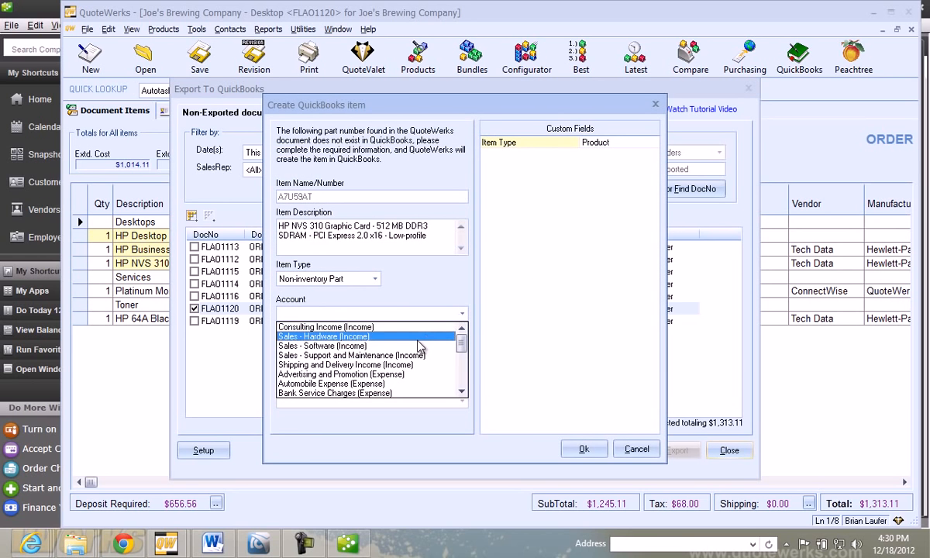
{"action": "left_click", "coordinate": [380, 336]}
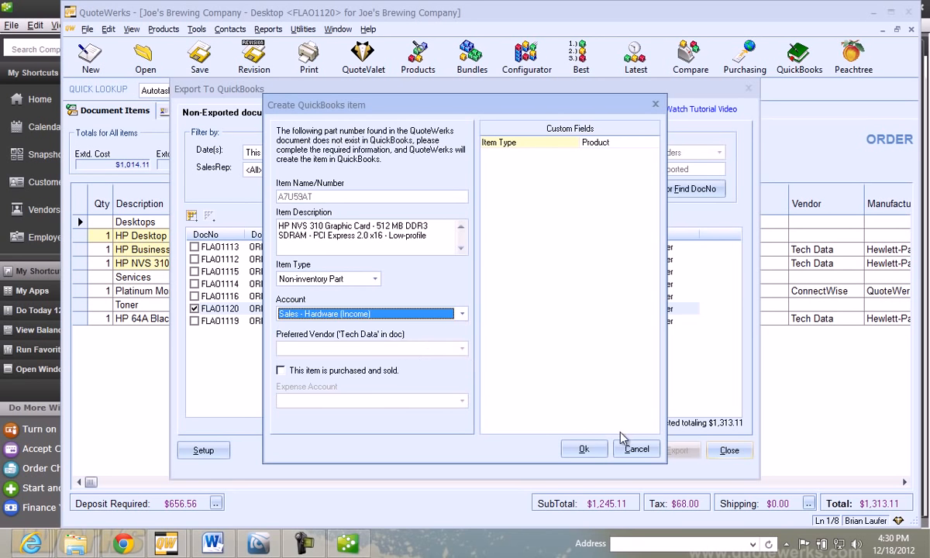
{"action": "left_click", "coordinate": [584, 449]}
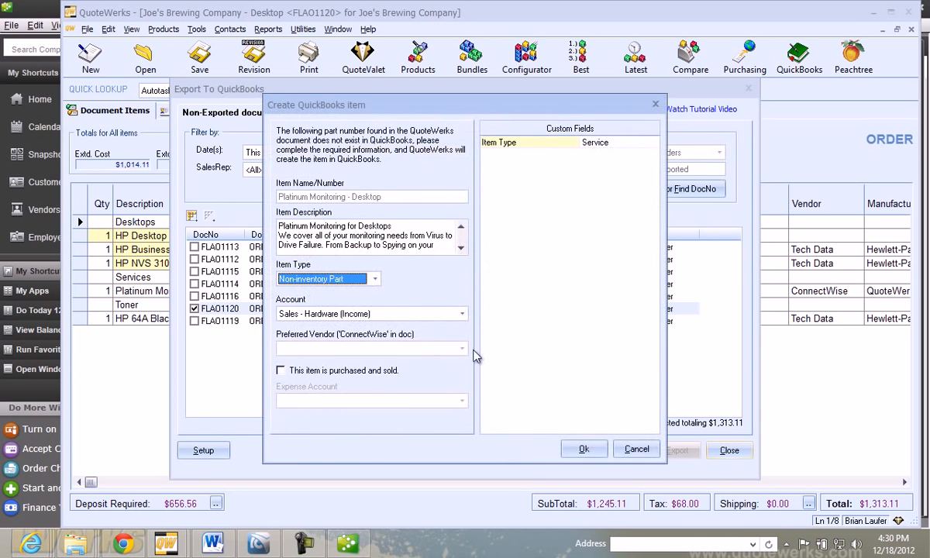
Create the Platinum Monitoring - Desktop item in QuickBooks as a non-inventory part under Sales - Hardware (Income), and finish the export
{"action": "left_click", "coordinate": [593, 455]}
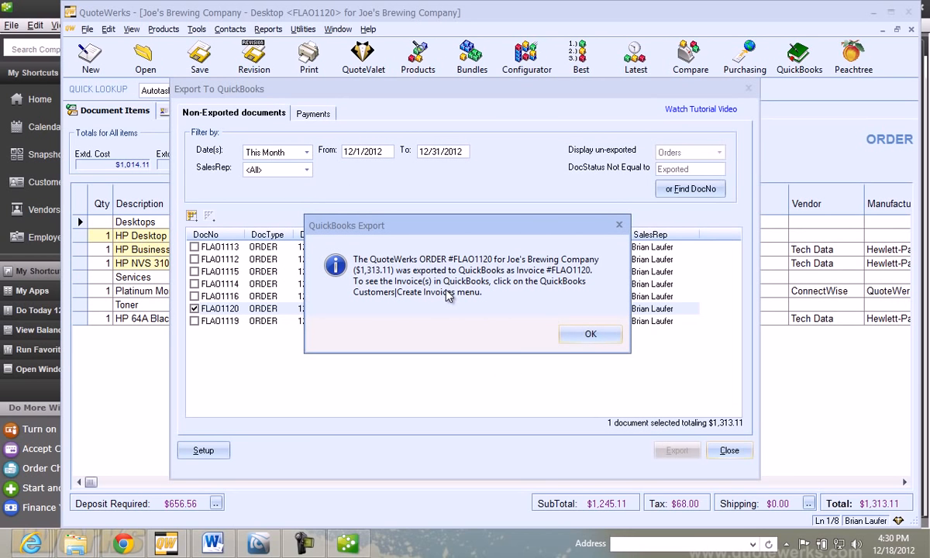
{"action": "left_click", "coordinate": [591, 335]}
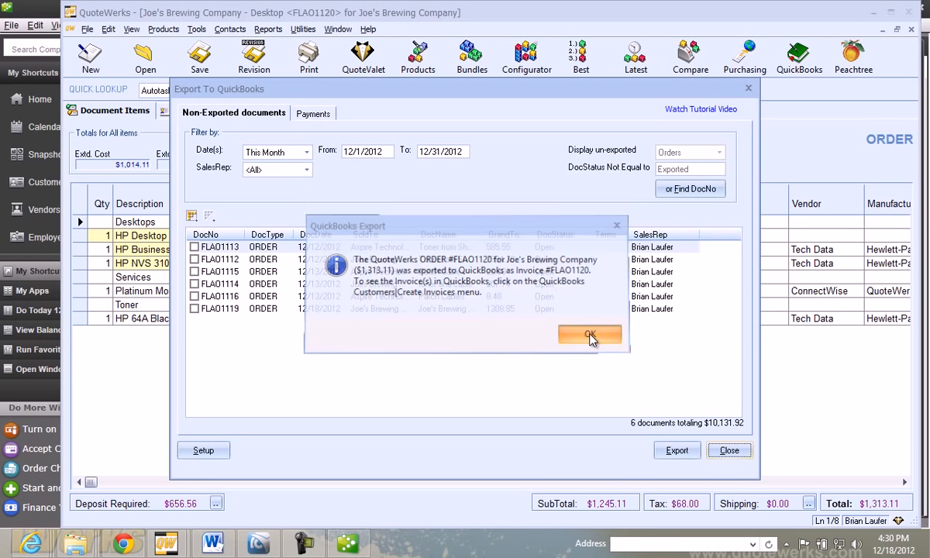
{"action": "left_click", "coordinate": [730, 452]}
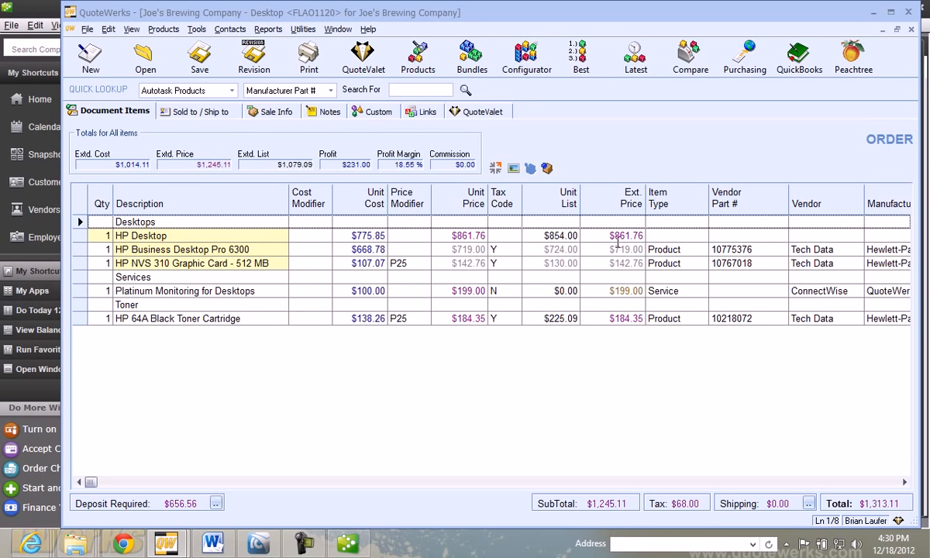
Open purchasing for the current order and filter its non-purchased items to the vendor Tech Data
{"action": "left_click", "coordinate": [744, 56]}
{"action": "left_click", "coordinate": [463, 324]}
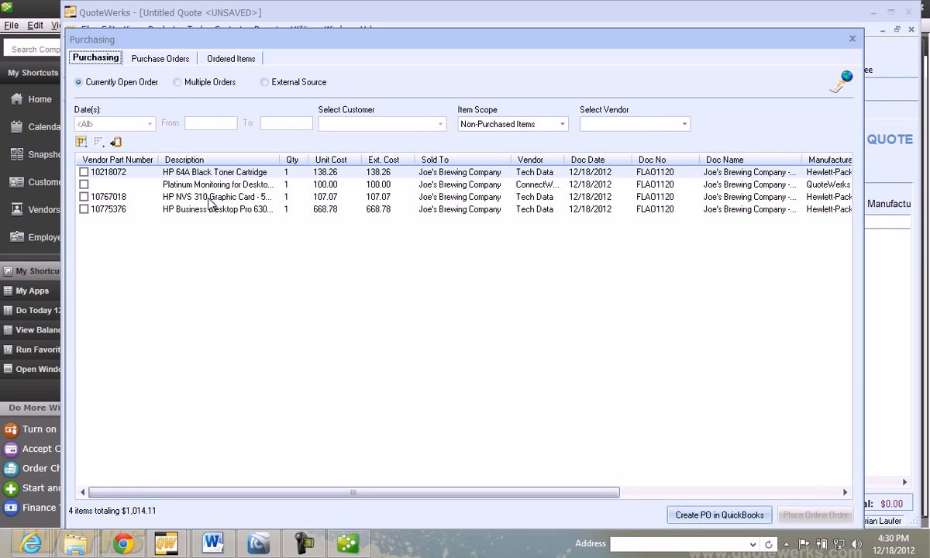
{"action": "left_click", "coordinate": [633, 124]}
{"action": "left_click", "coordinate": [586, 154]}
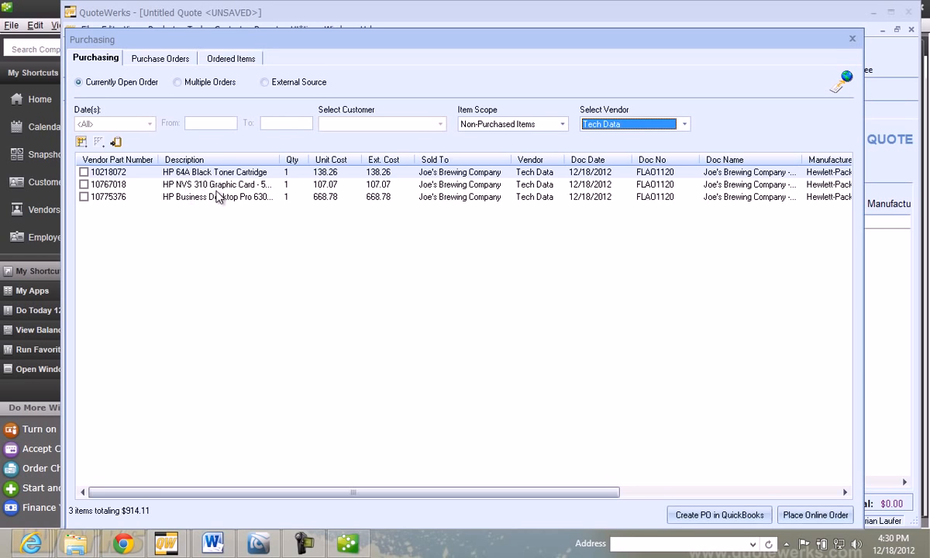
Start a Tech Data online order for the HP 64A Black Toner Cartridge, described as "Toner for Joe", and verify its current price and availability
{"action": "left_click", "coordinate": [84, 172]}
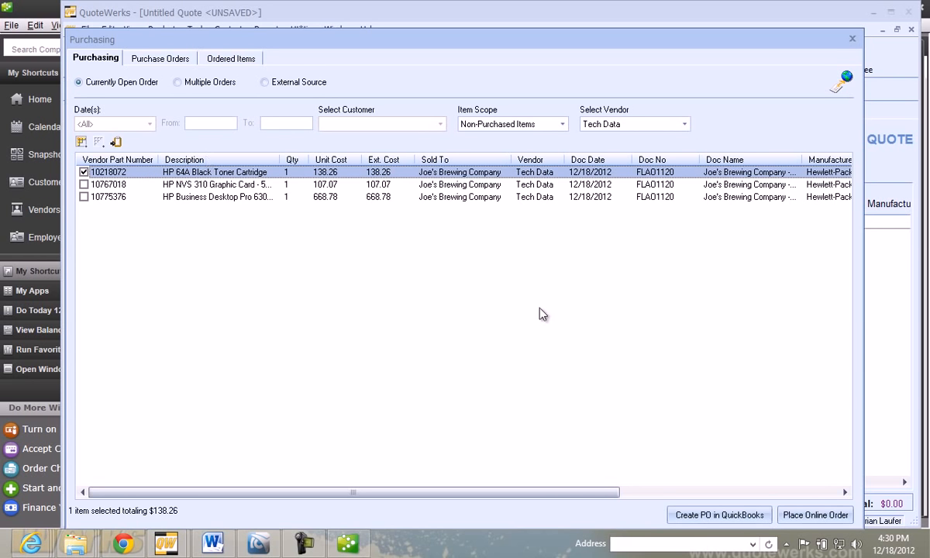
{"action": "left_click", "coordinate": [816, 517]}
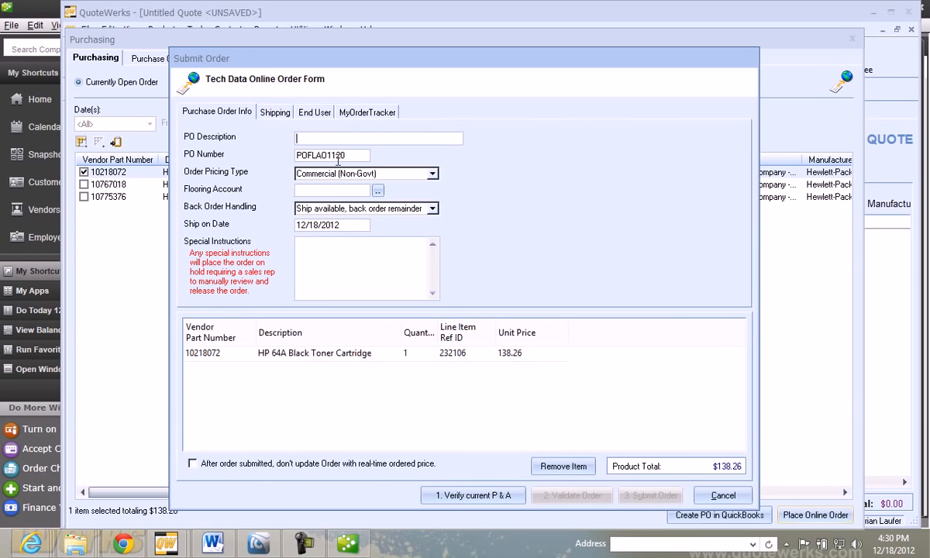
{"action": "type", "text": "Toner for Joe"}
{"action": "left_click", "coordinate": [469, 496]}
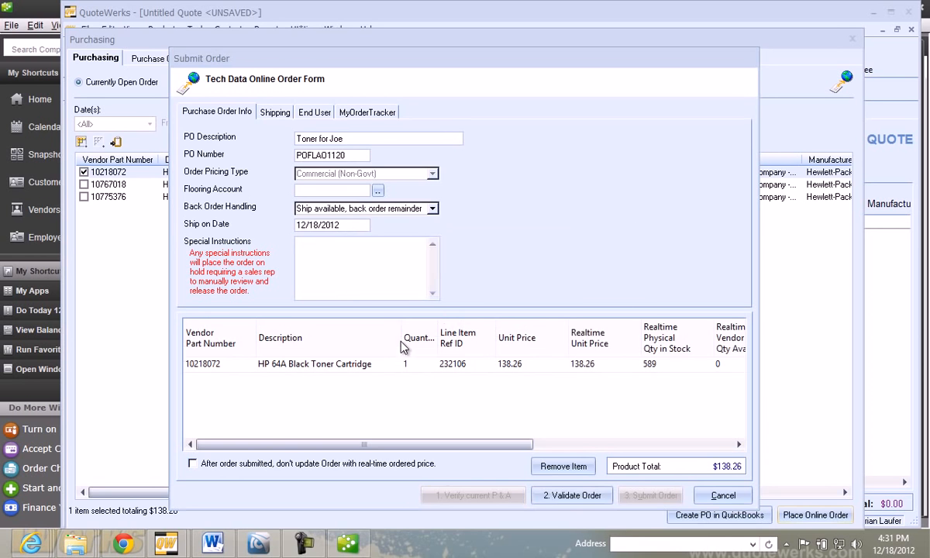
{"action": "left_click", "coordinate": [600, 325]}
Fill in the order's ship-to details by copying them from Our Location, with FedEx Ground as the shipping method
{"action": "left_click", "coordinate": [275, 112]}
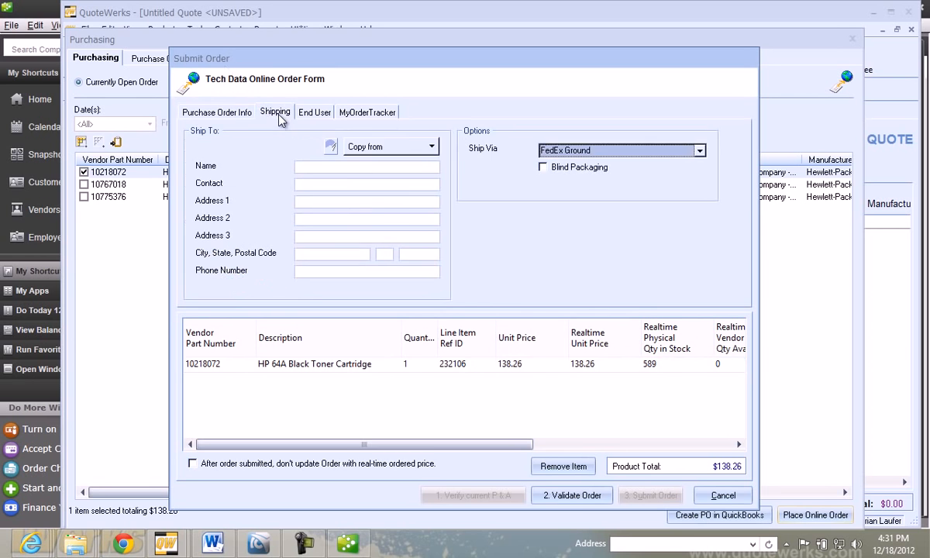
{"action": "left_click", "coordinate": [394, 147]}
{"action": "left_click", "coordinate": [378, 224]}
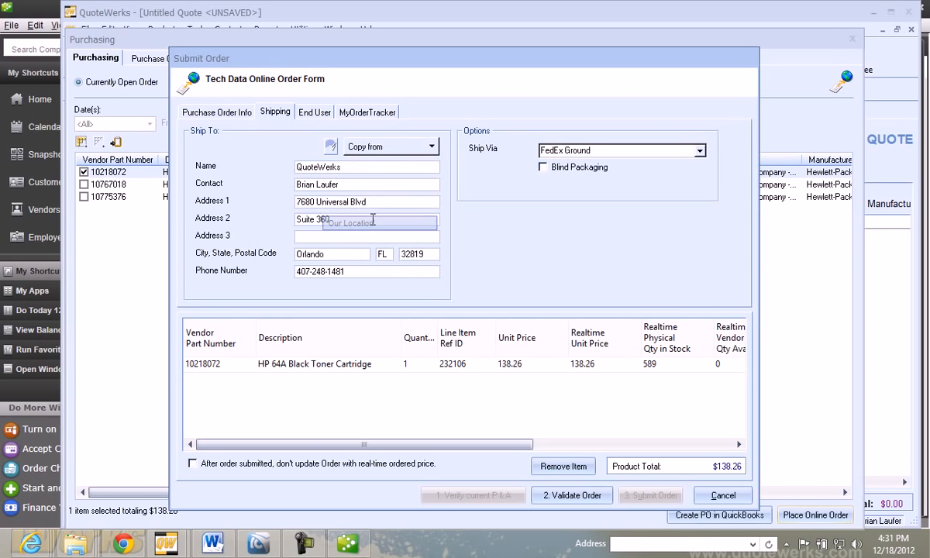
Review the order's end user and MyOrderTracker details, and validate the Tech Data order
{"action": "left_click", "coordinate": [314, 112]}
{"action": "left_click", "coordinate": [350, 113]}
{"action": "left_click", "coordinate": [201, 190]}
{"action": "left_click", "coordinate": [218, 112]}
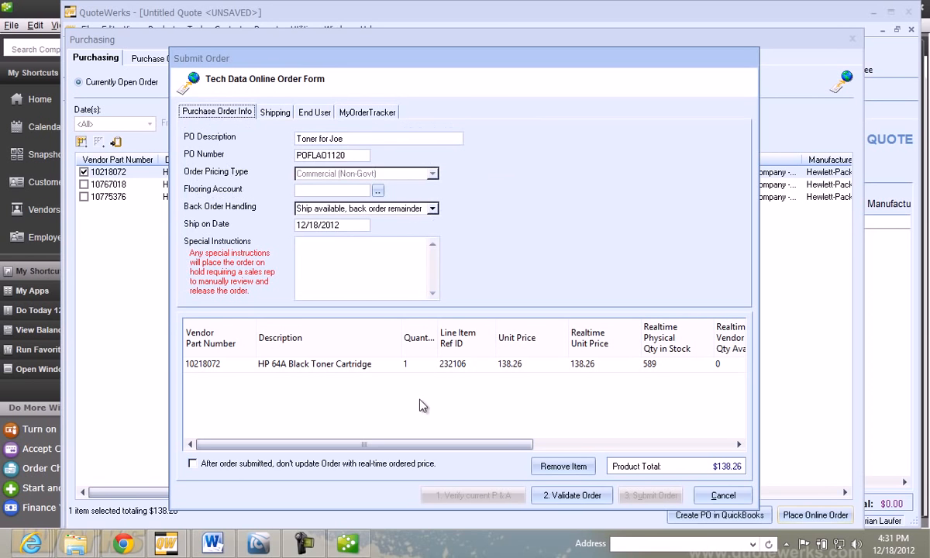
{"action": "left_click", "coordinate": [571, 493]}
{"action": "left_click", "coordinate": [593, 324]}
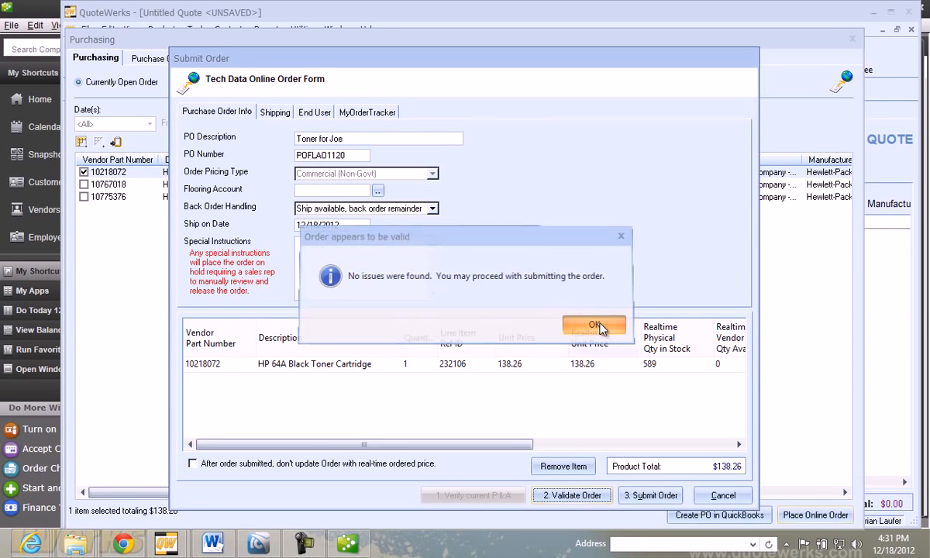
Enter the special instructions "This is only a test. Please do not process this order" and submit the Tech Data order
{"action": "left_click", "coordinate": [374, 254]}
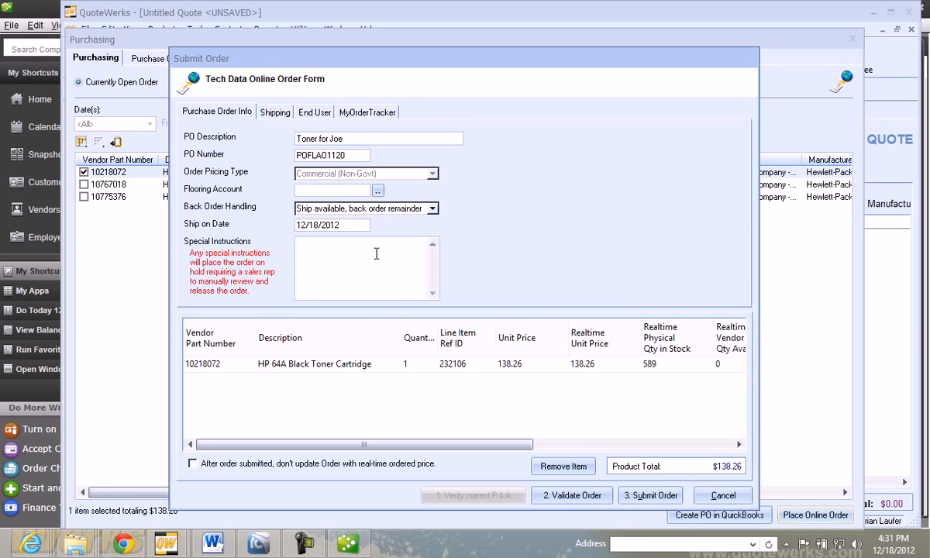
{"action": "type", "text": "This is only a test. Please do not process this order"}
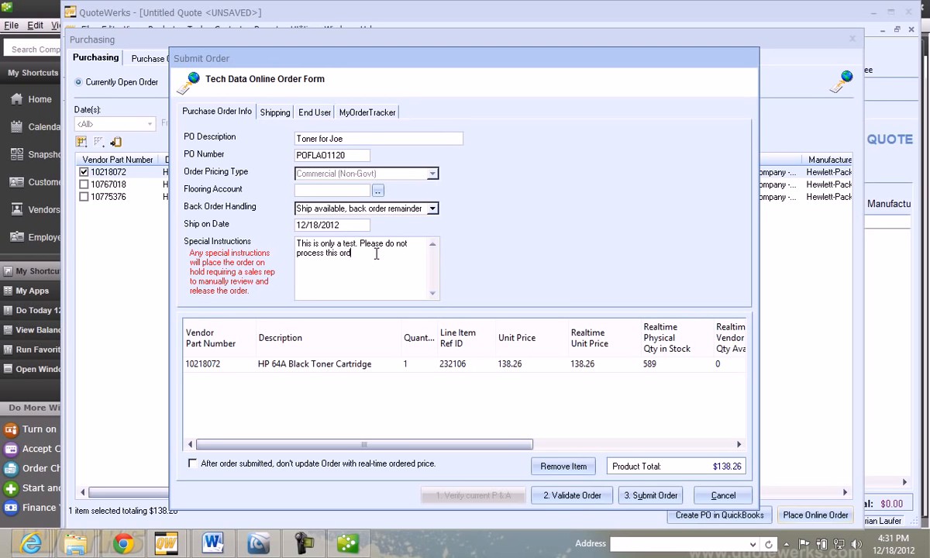
{"action": "left_click", "coordinate": [663, 496]}
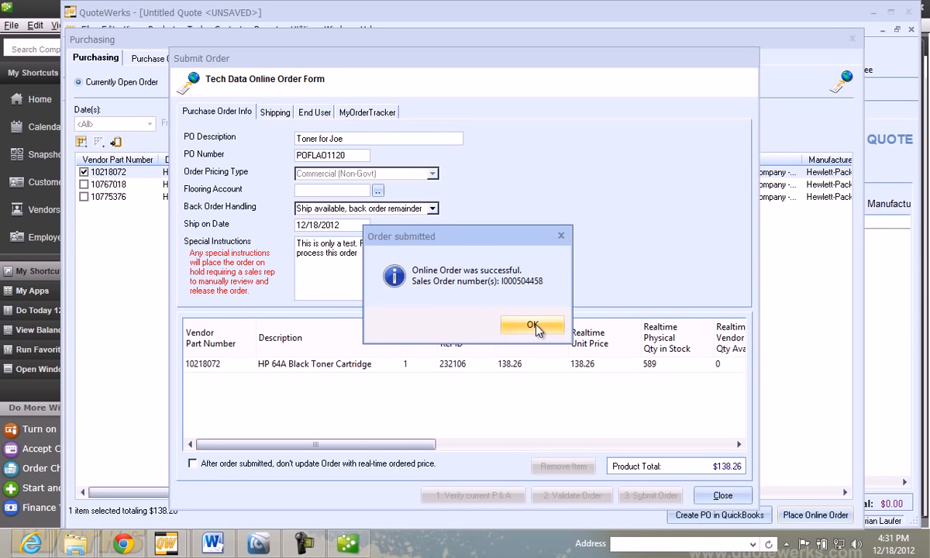
{"action": "left_click", "coordinate": [534, 325]}
Close the Tech Data order form and export the online order to QuickBooks as a purchase order
{"action": "left_click", "coordinate": [717, 496]}
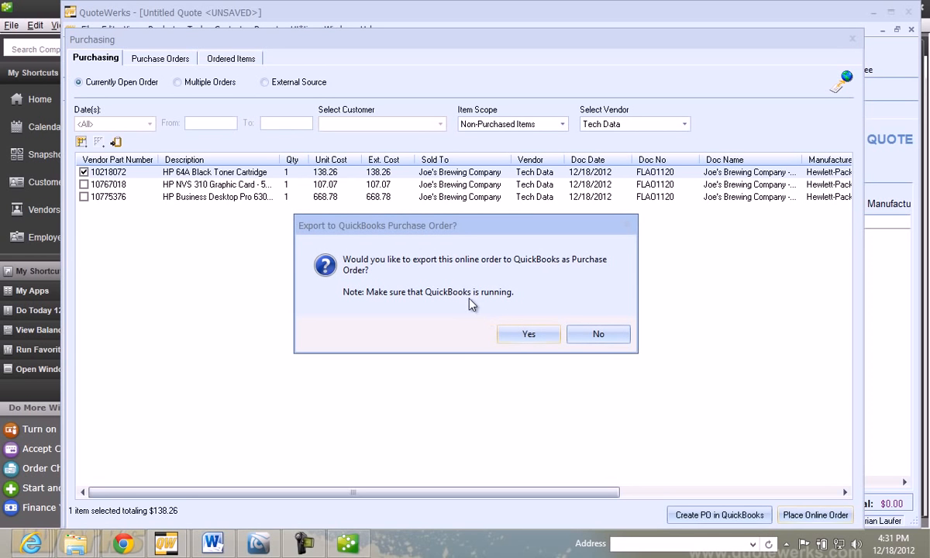
{"action": "left_click", "coordinate": [530, 336]}
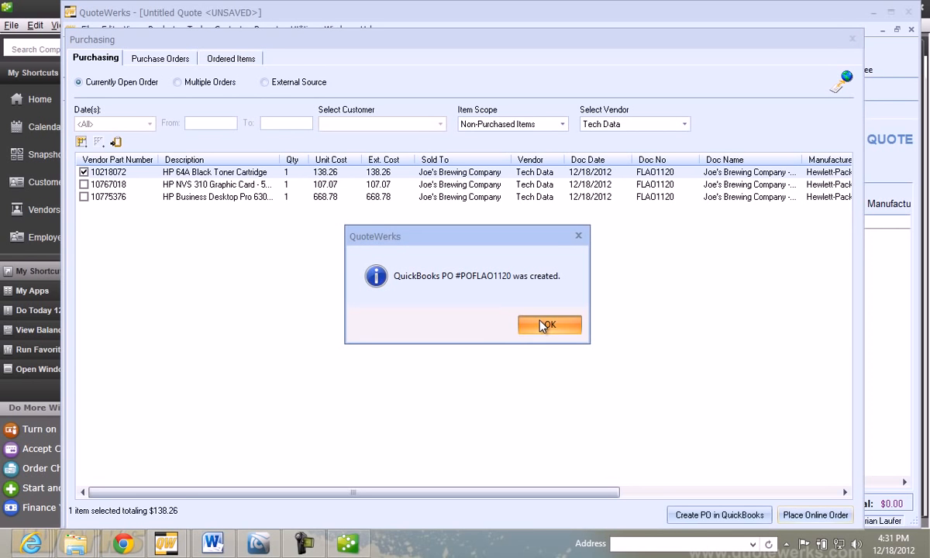
{"action": "left_click", "coordinate": [542, 323]}
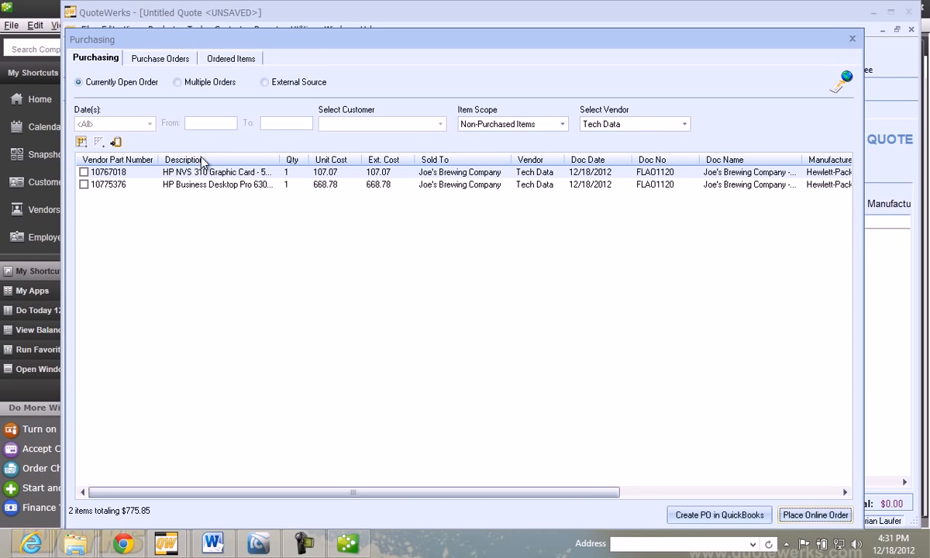
Open this month's purchase orders and examine the item and shipping details of the "Toner for Joe" order
{"action": "left_click", "coordinate": [142, 66]}
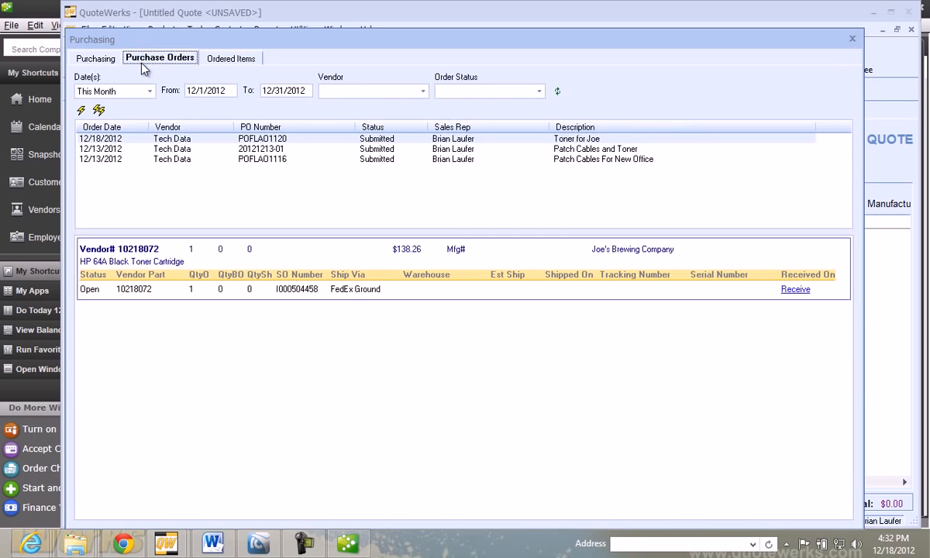
{"action": "left_click", "coordinate": [334, 139]}
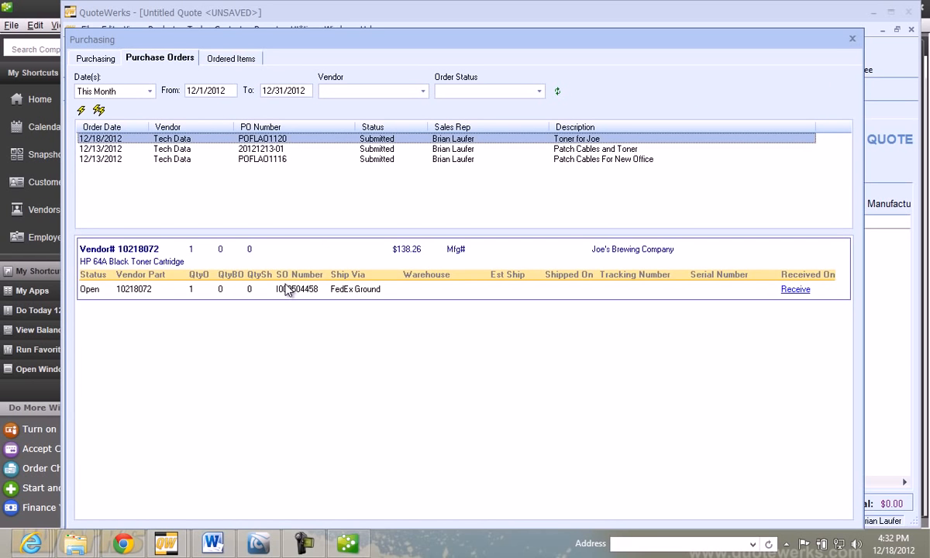